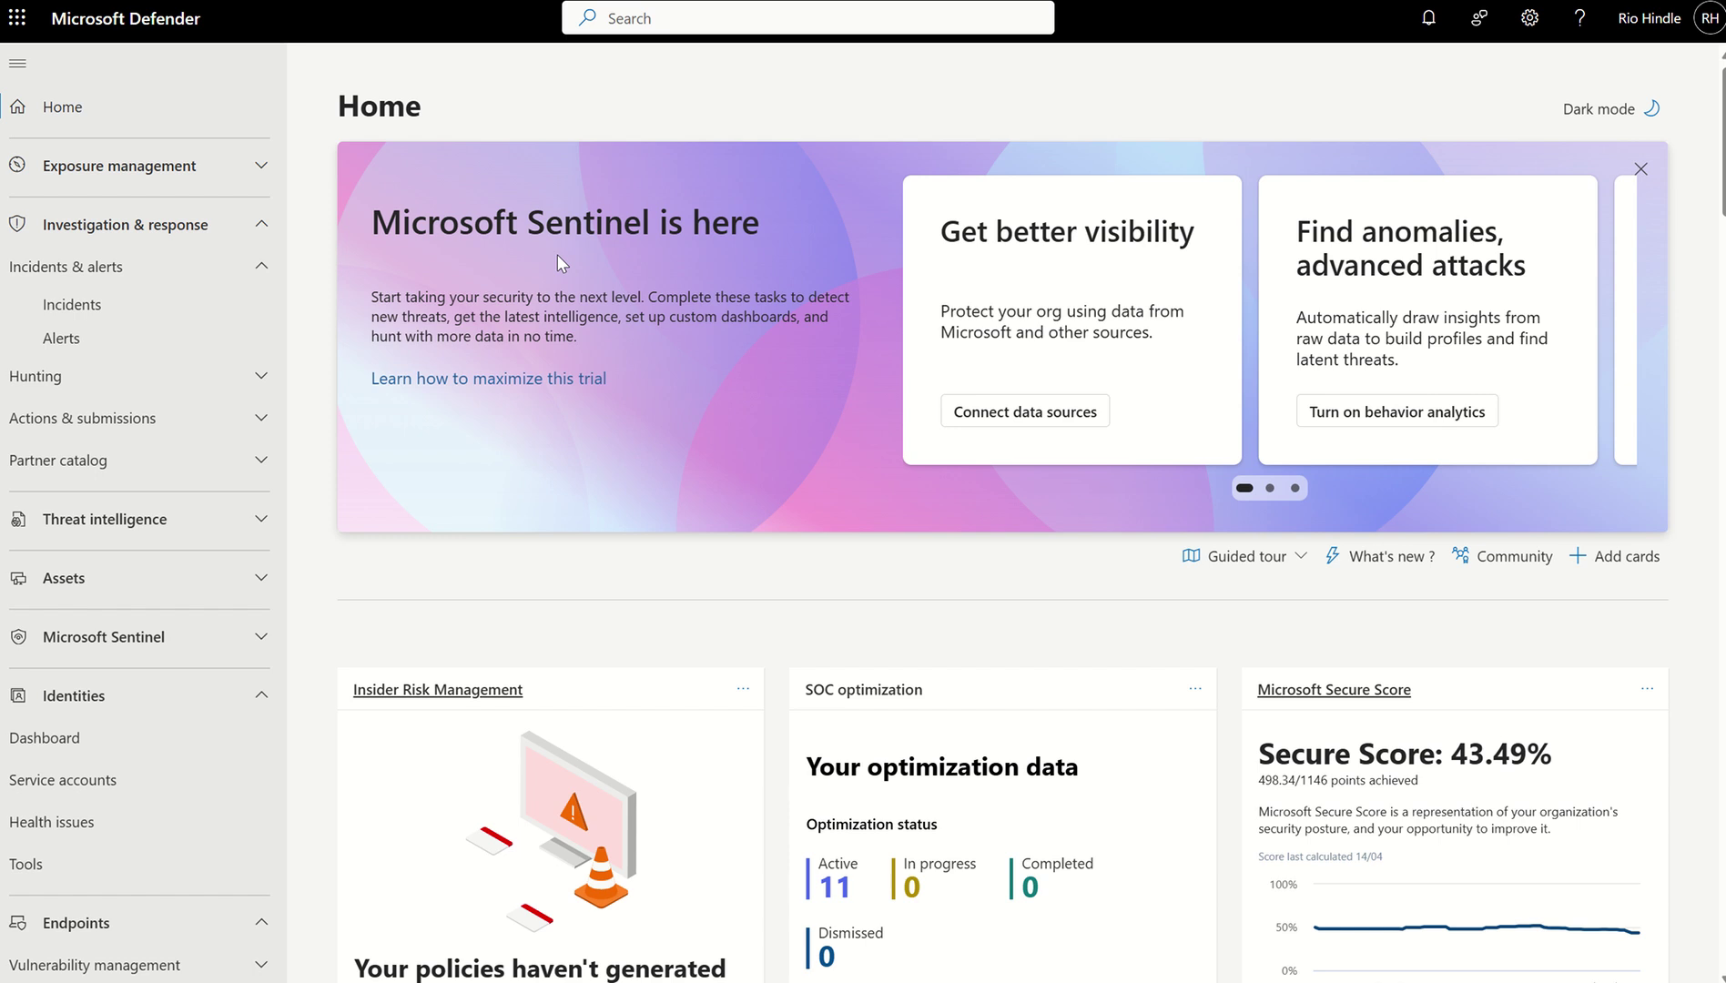
Step: Open a new InPrivate Edge window and enter portal.azure.com as the address
{"action": "scroll", "coordinate": [118, 407], "scroll_direction": "down", "scroll_amount": 1}
{"action": "scroll", "coordinate": [119, 407], "scroll_direction": "down", "scroll_amount": 3}
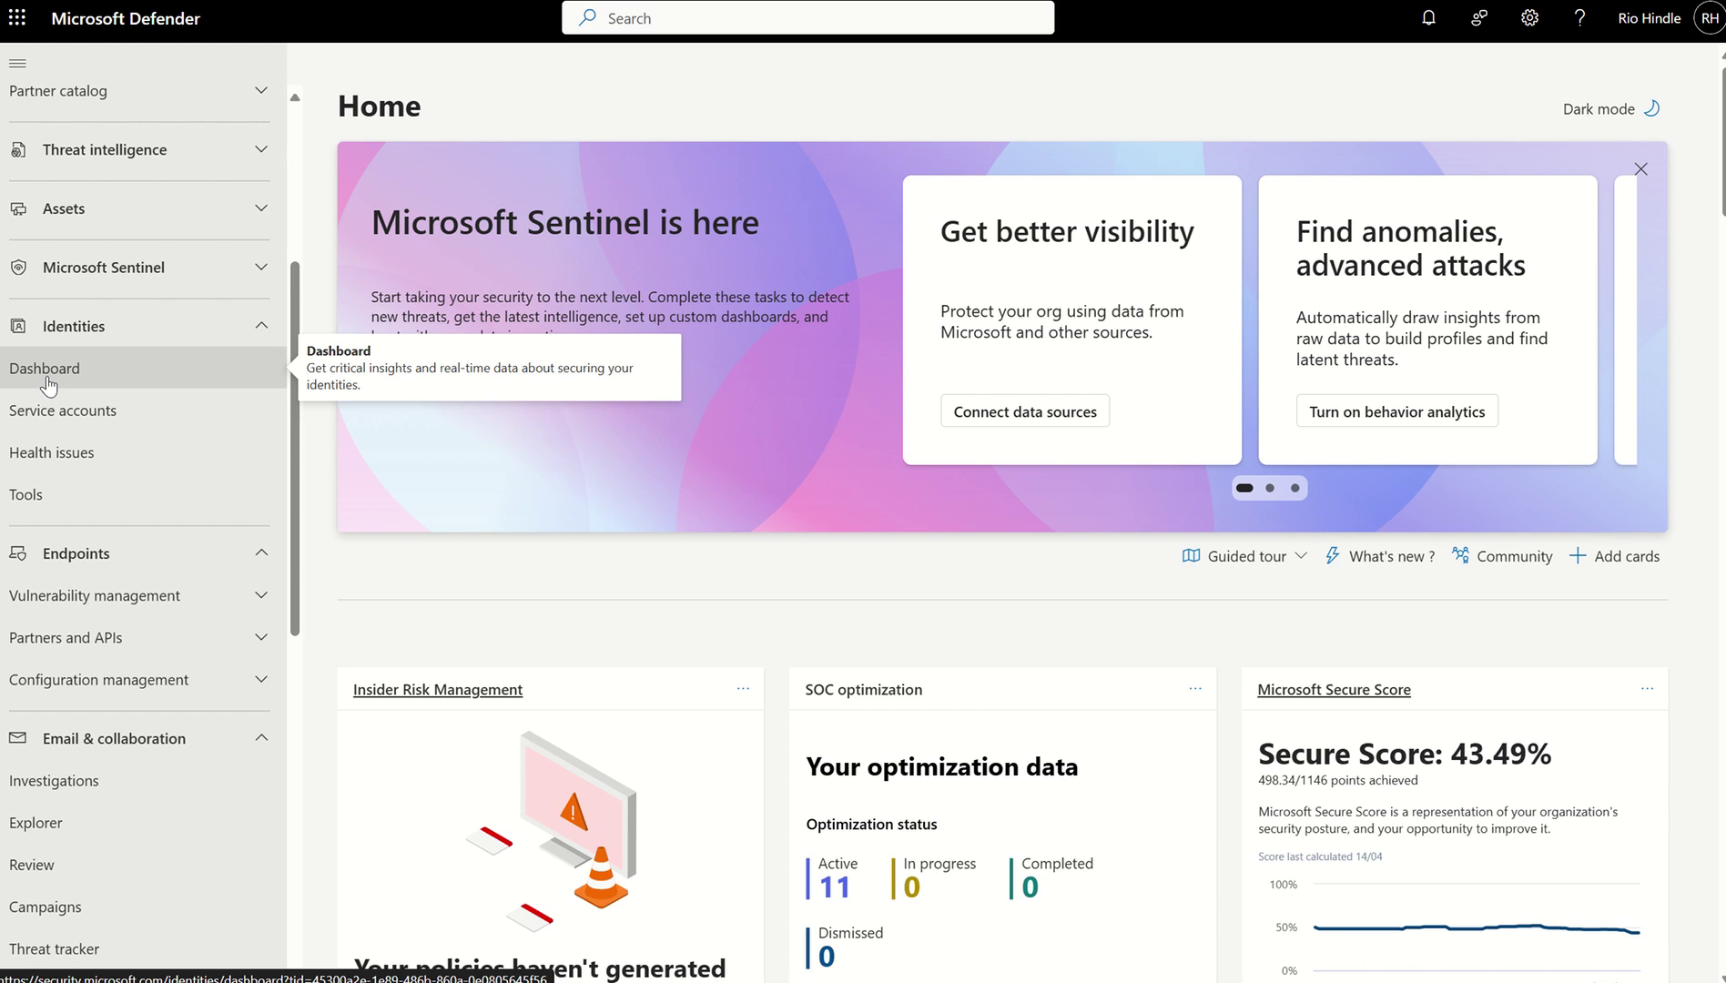
{"action": "scroll", "coordinate": [119, 592], "scroll_direction": "down", "scroll_amount": 2}
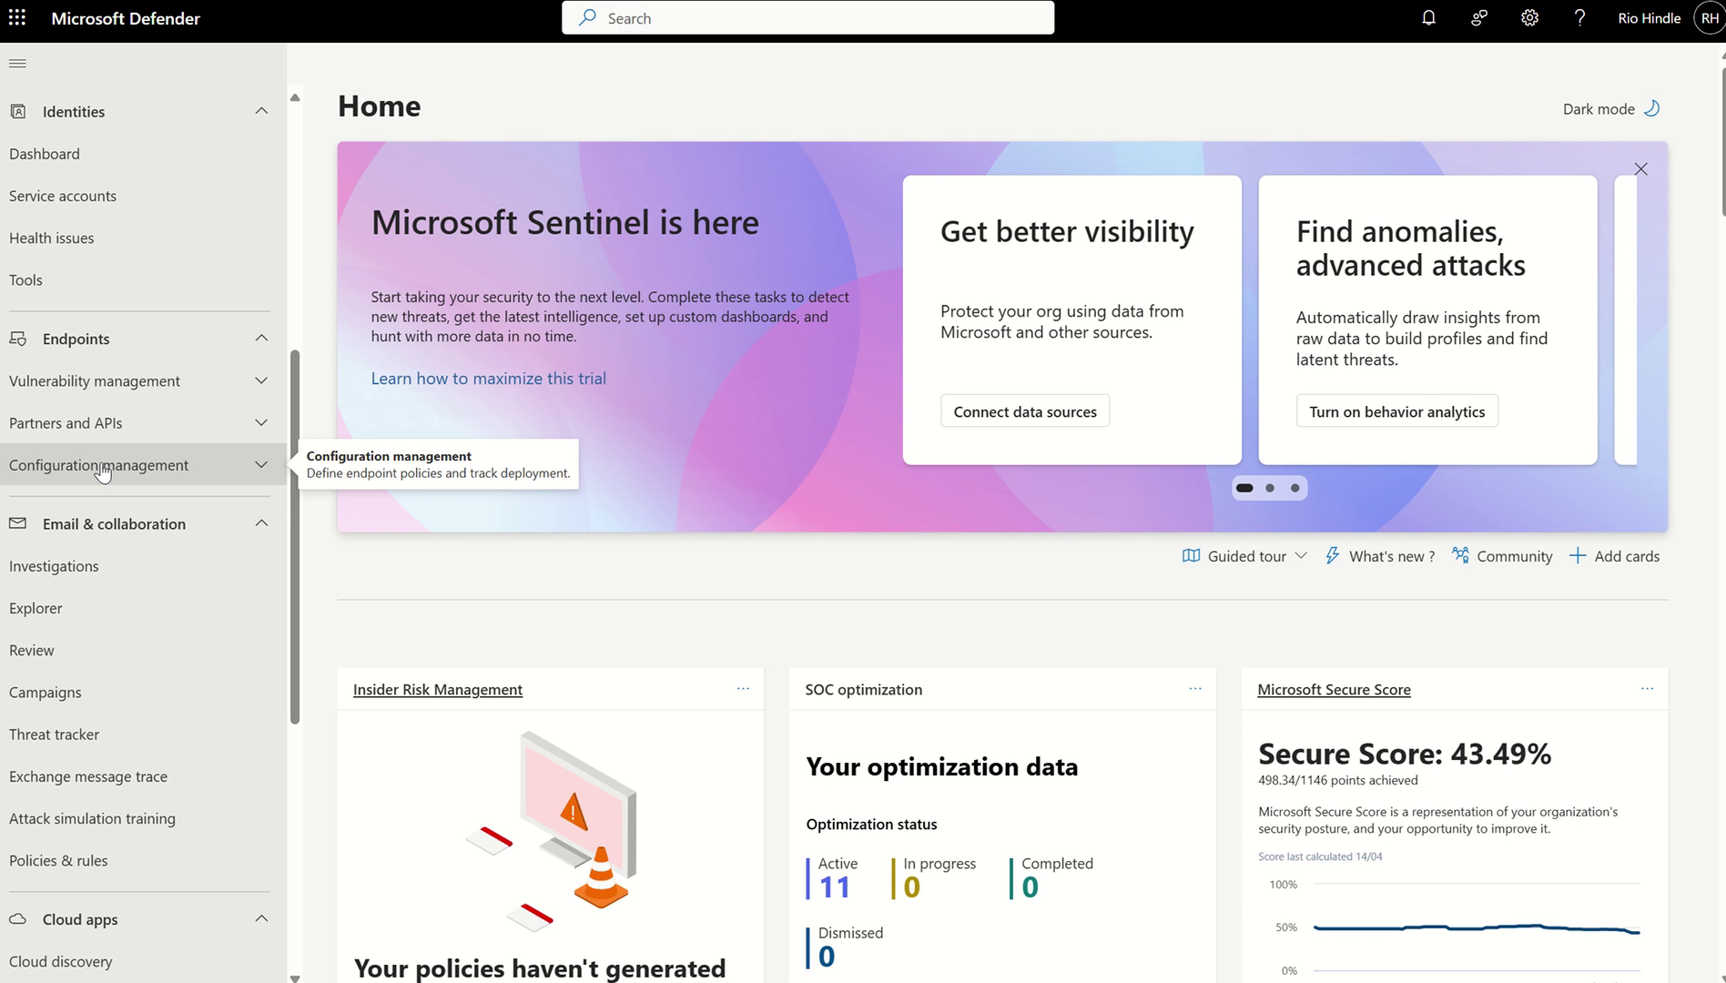
{"action": "scroll", "coordinate": [103, 470], "scroll_direction": "down", "scroll_amount": 2}
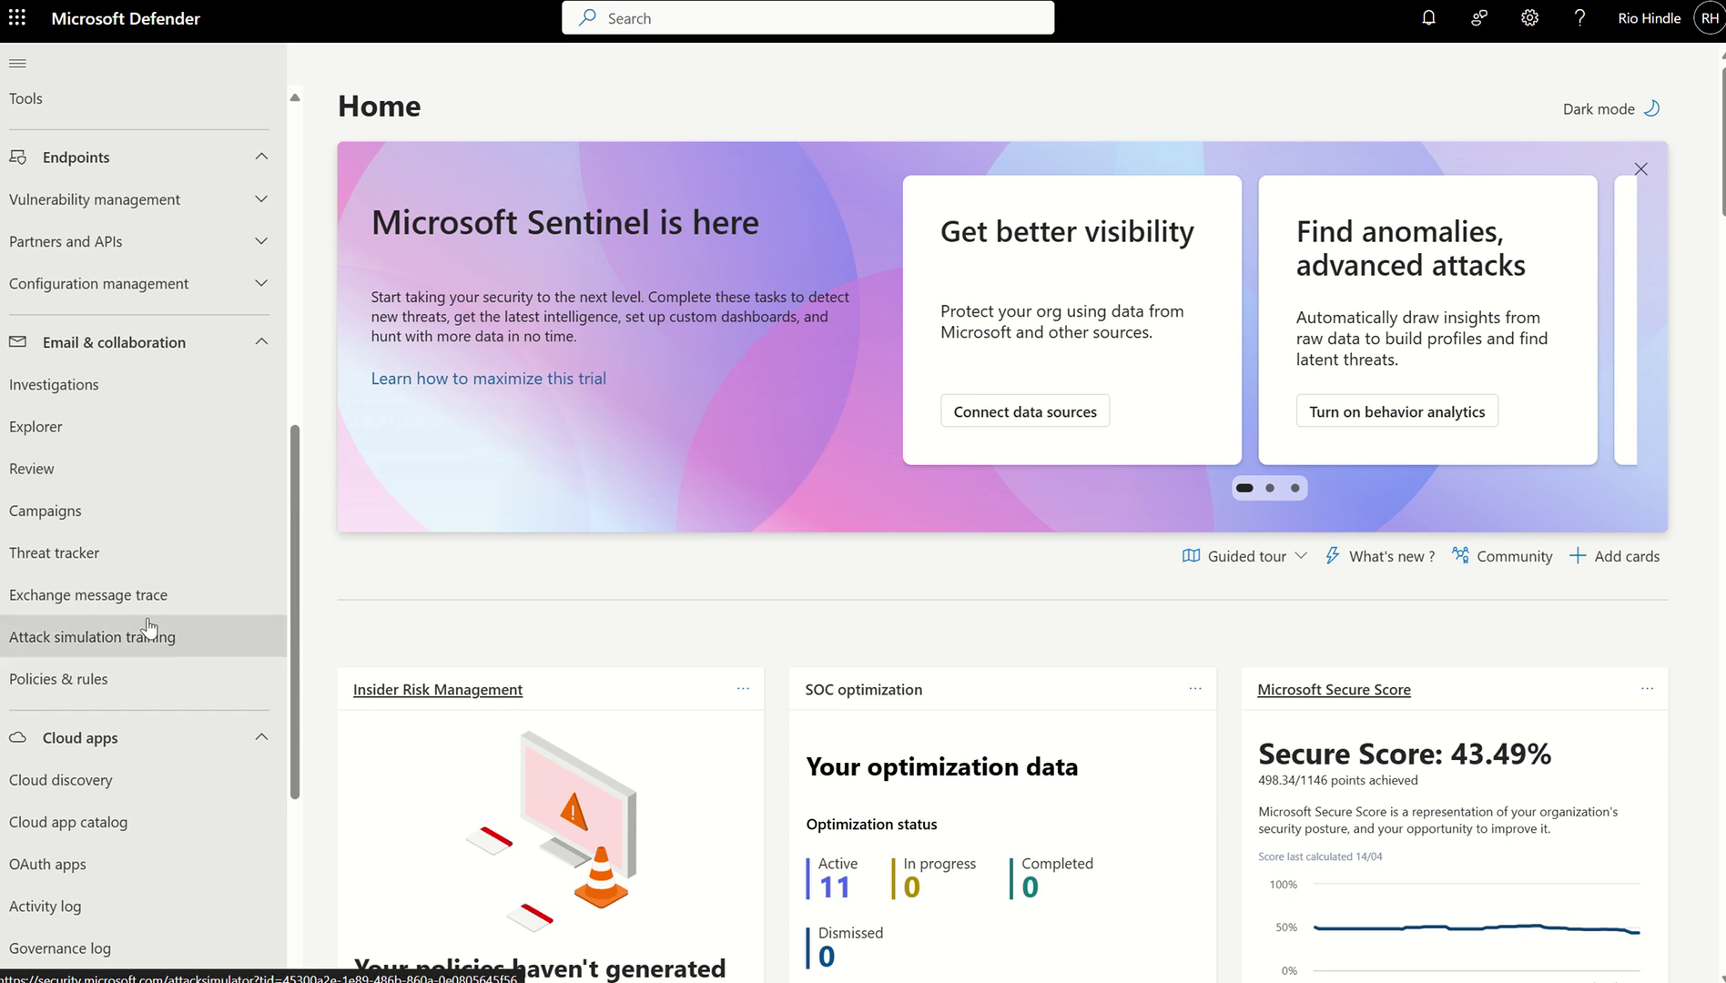
{"action": "scroll", "coordinate": [135, 567], "scroll_direction": "down", "scroll_amount": 2}
{"action": "scroll", "coordinate": [137, 570], "scroll_direction": "down", "scroll_amount": 2}
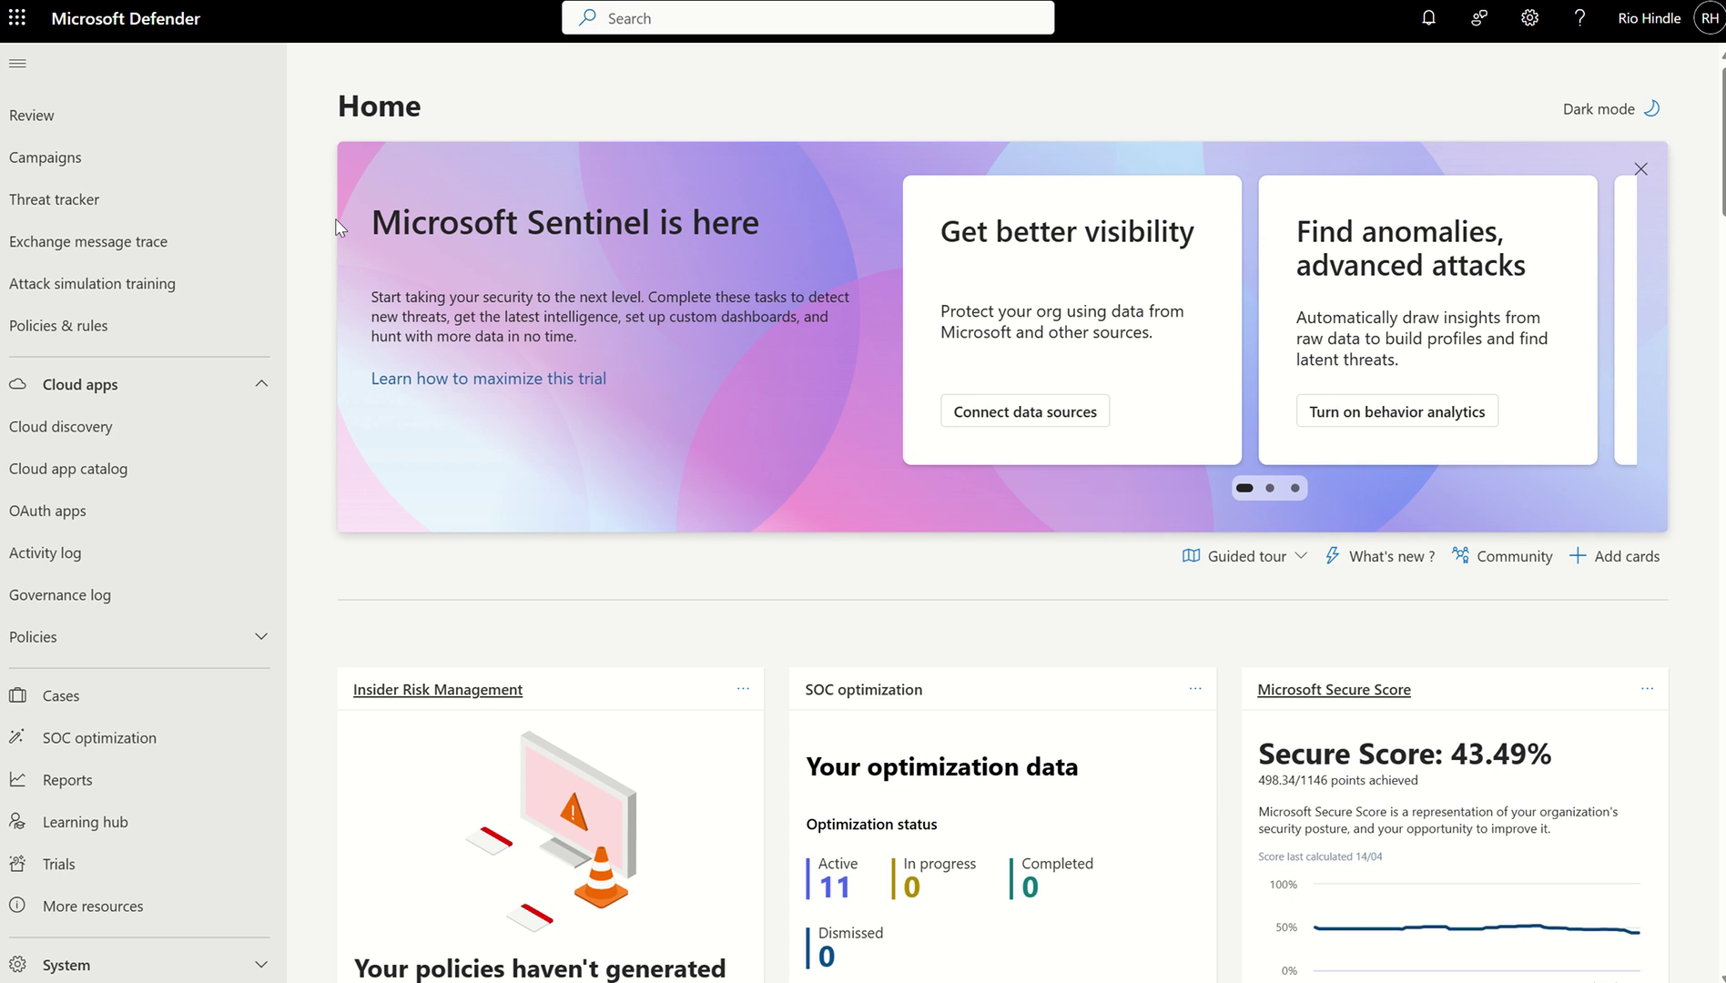
{"action": "key", "text": "ctrl+shift+n"}
{"action": "type", "text": "portal"}
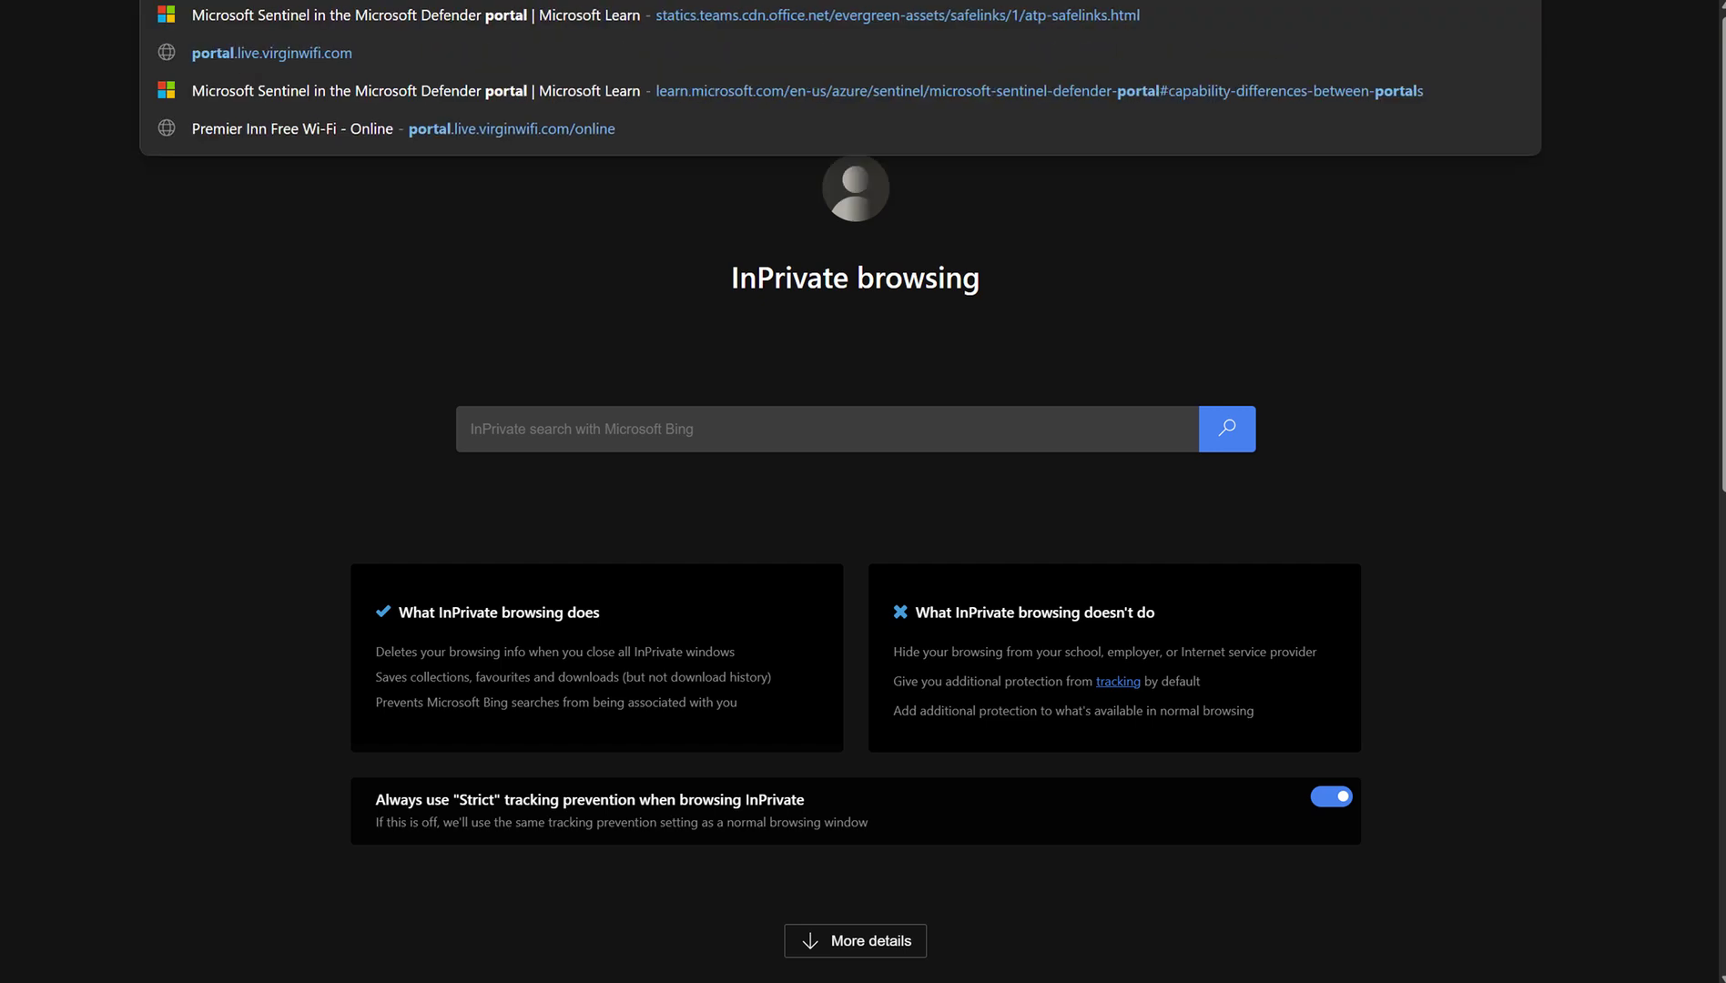
{"action": "type", "text": ".azure.com"}
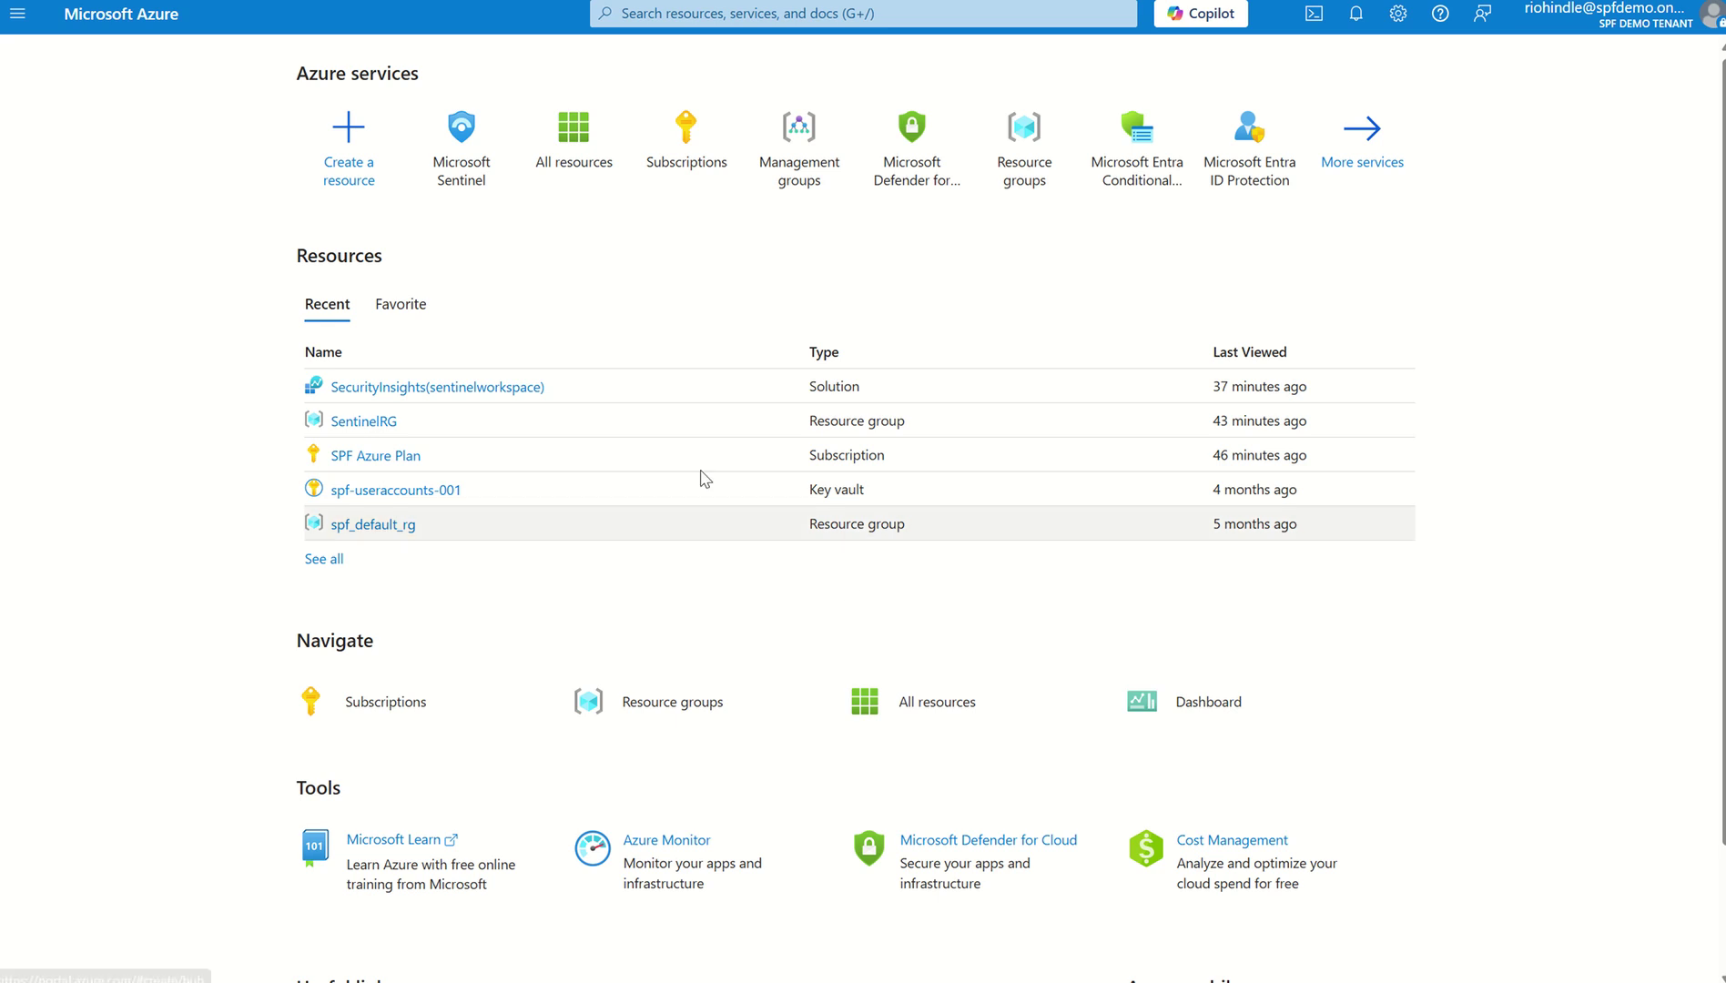
Step: Go from the Microsoft Sentinel tile to SentinelWorkspace and open its Content hub
{"action": "left_click", "coordinate": [462, 185]}
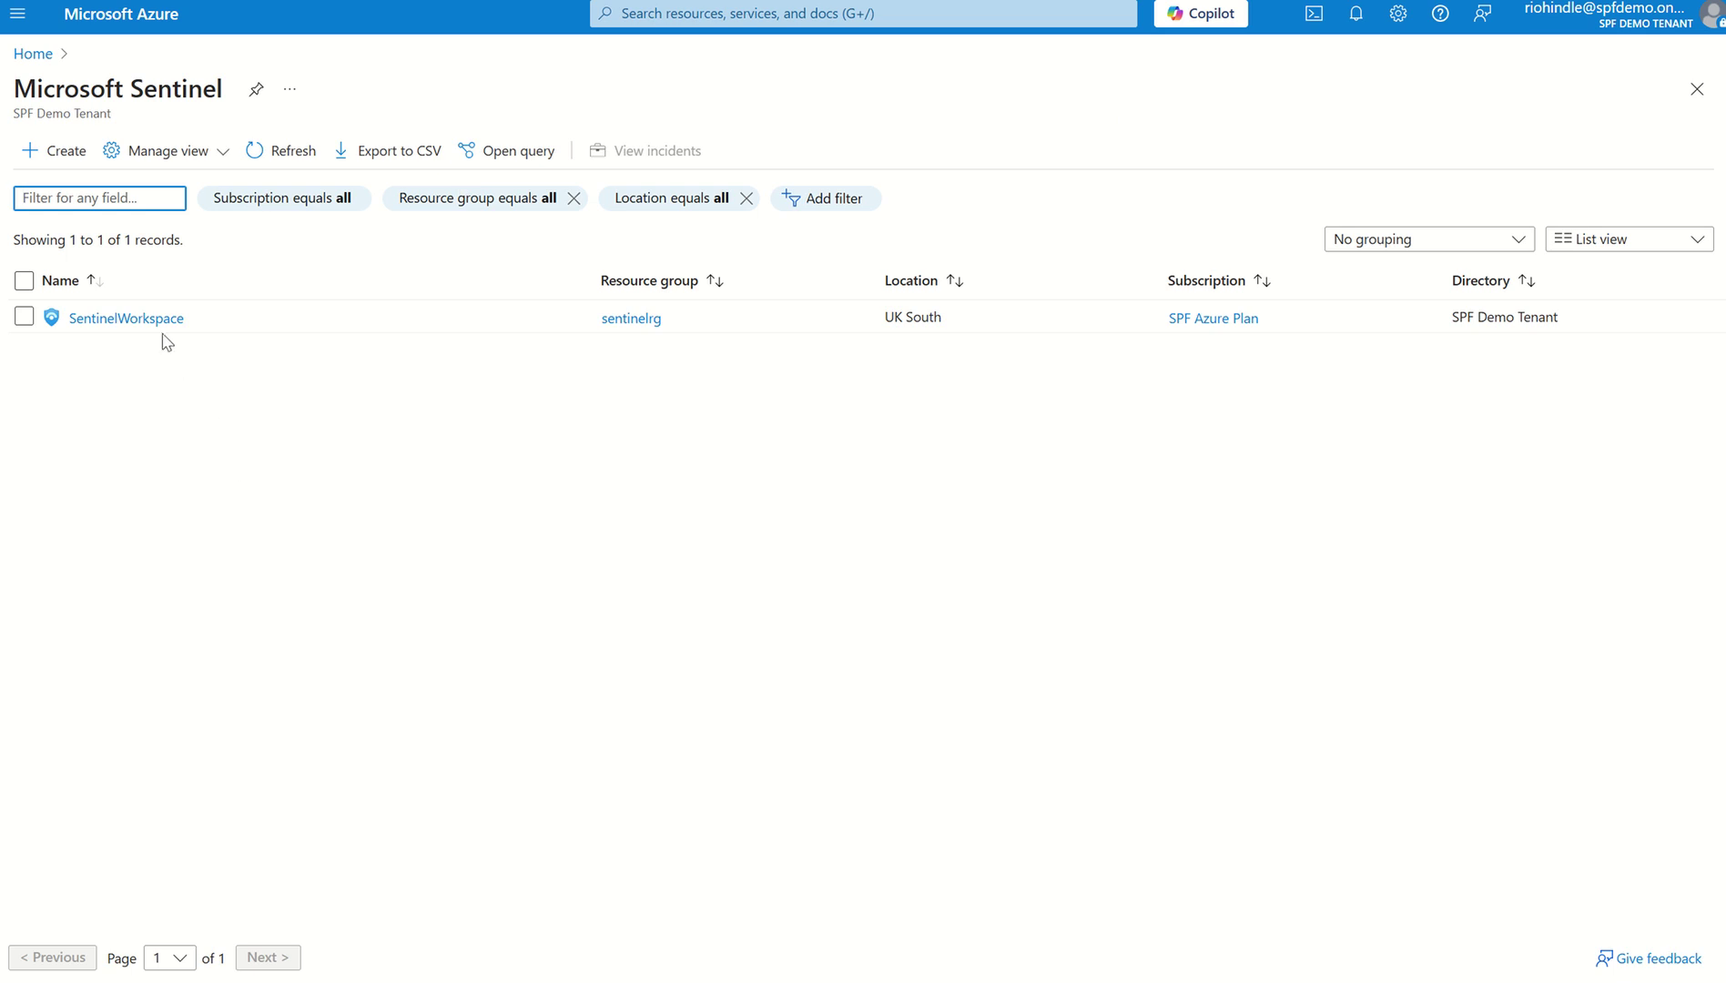
{"action": "left_click", "coordinate": [127, 318]}
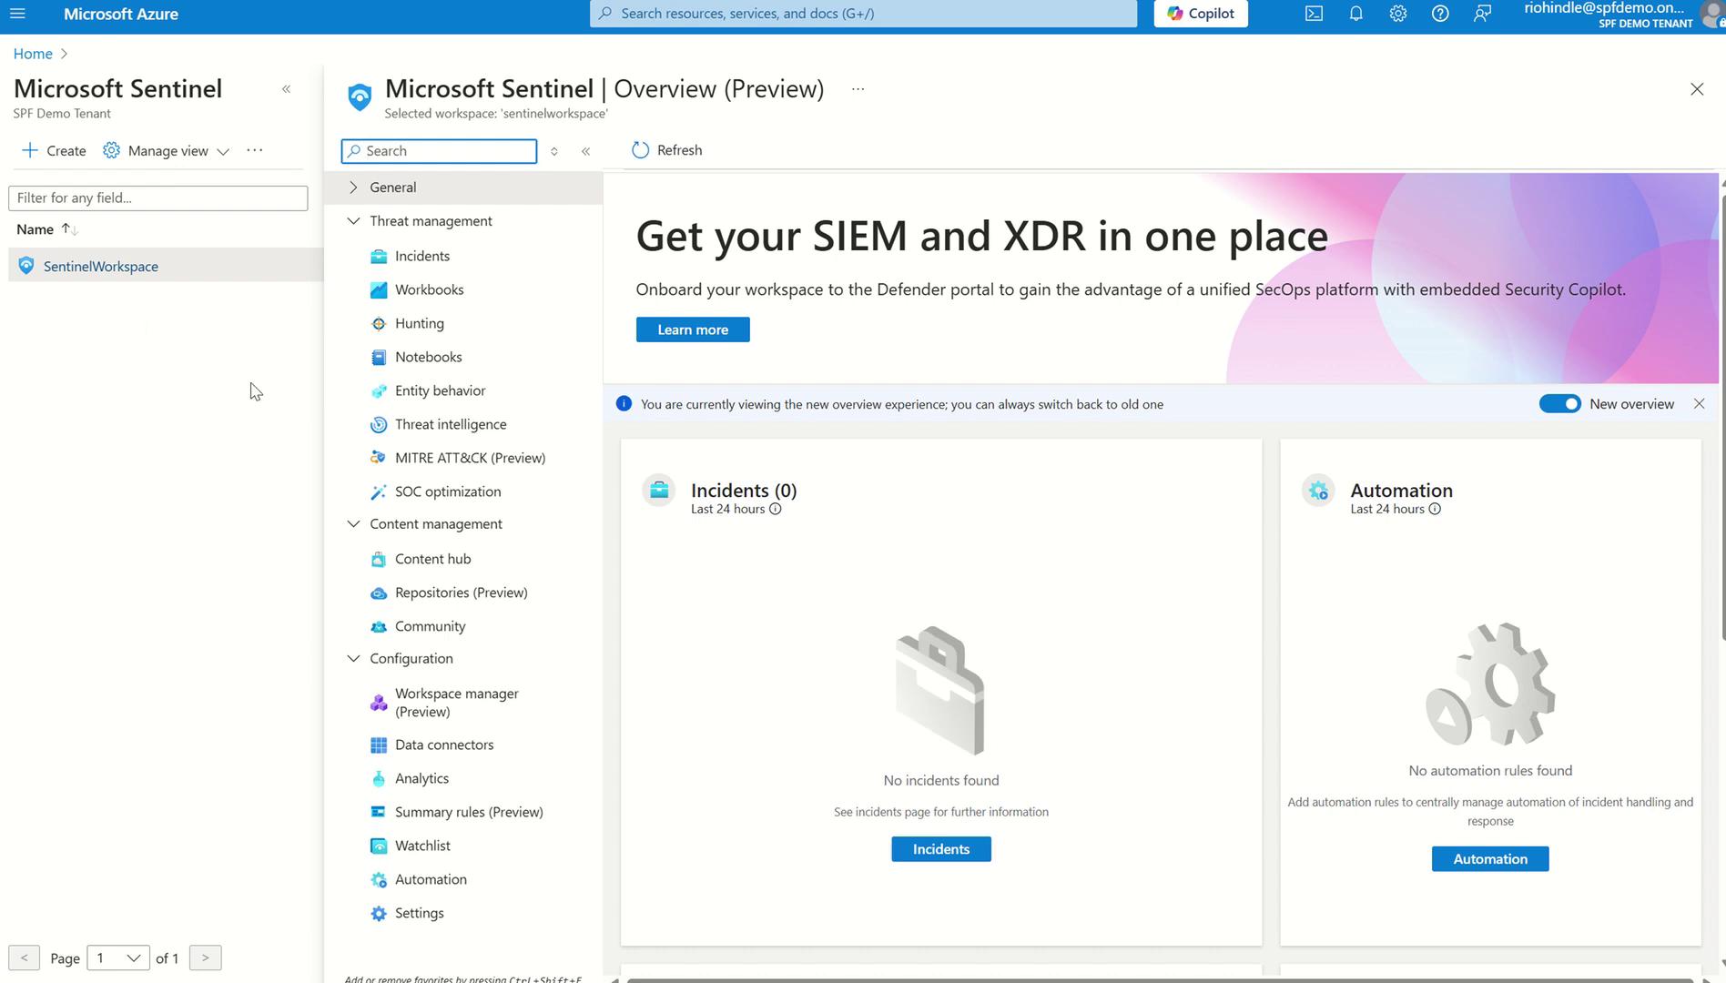
{"action": "left_click", "coordinate": [437, 558]}
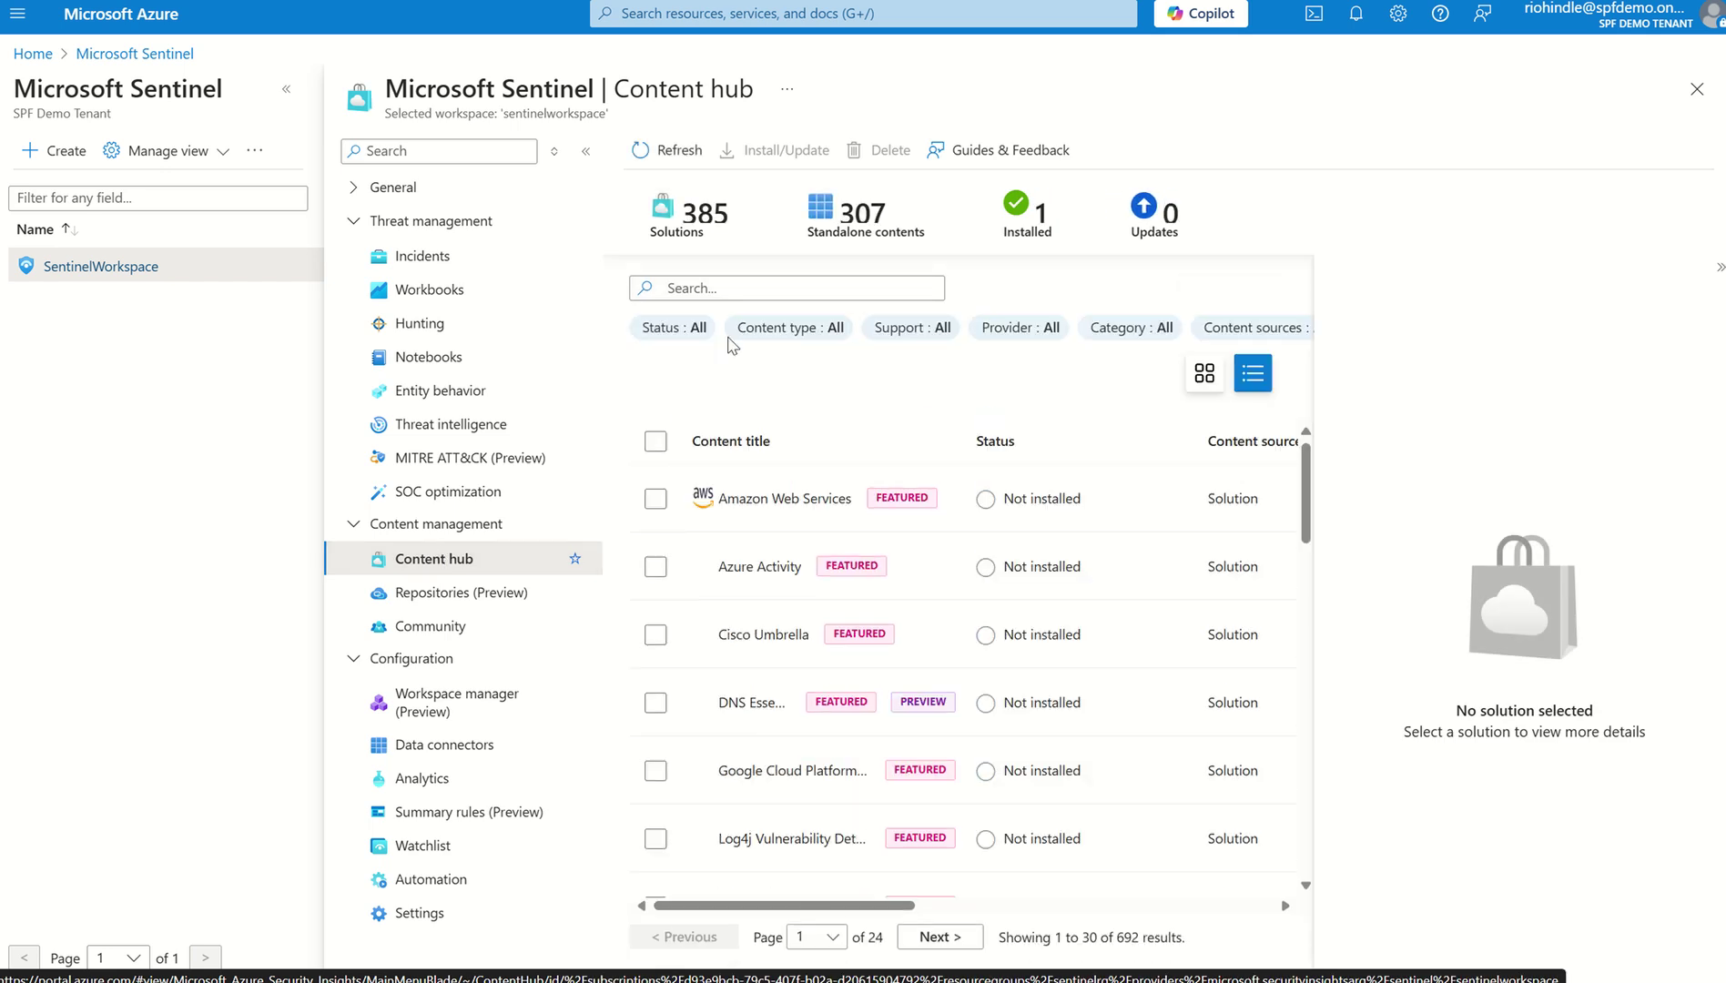
Step: Search the Content hub for 'Defender XDR'
{"action": "left_click", "coordinate": [692, 347]}
{"action": "type", "text": "Defender"}
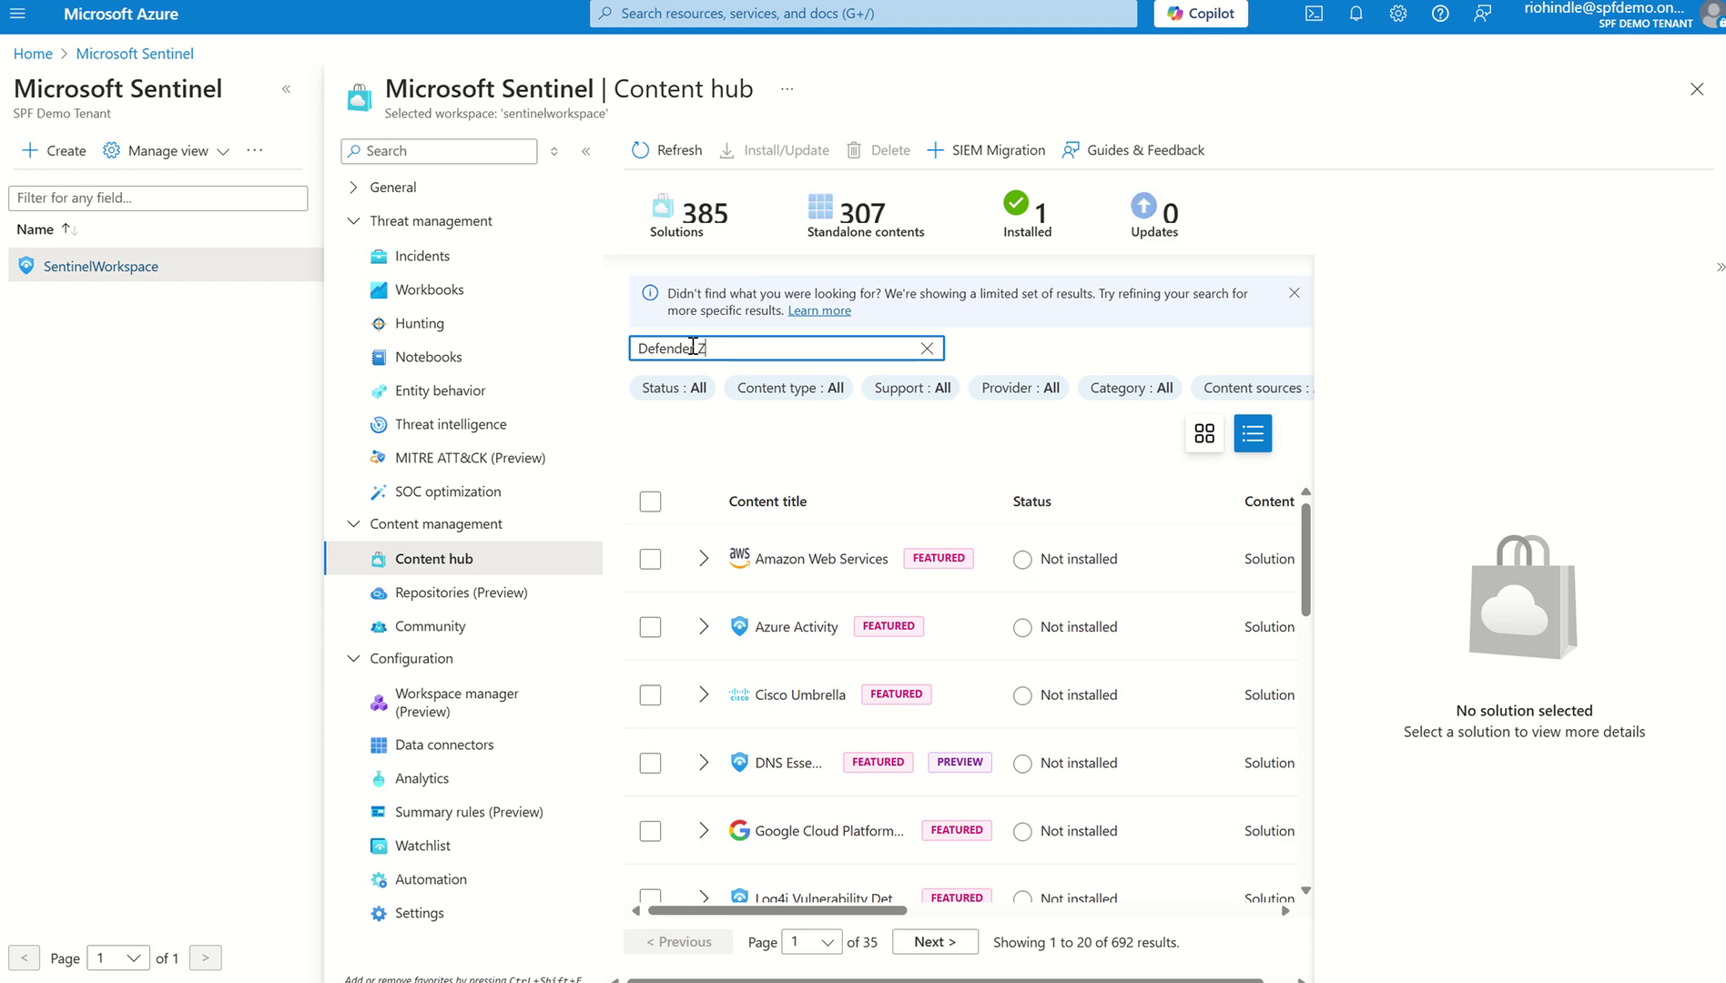
{"action": "type", "text": " XDR"}
{"action": "key", "text": "Return"}
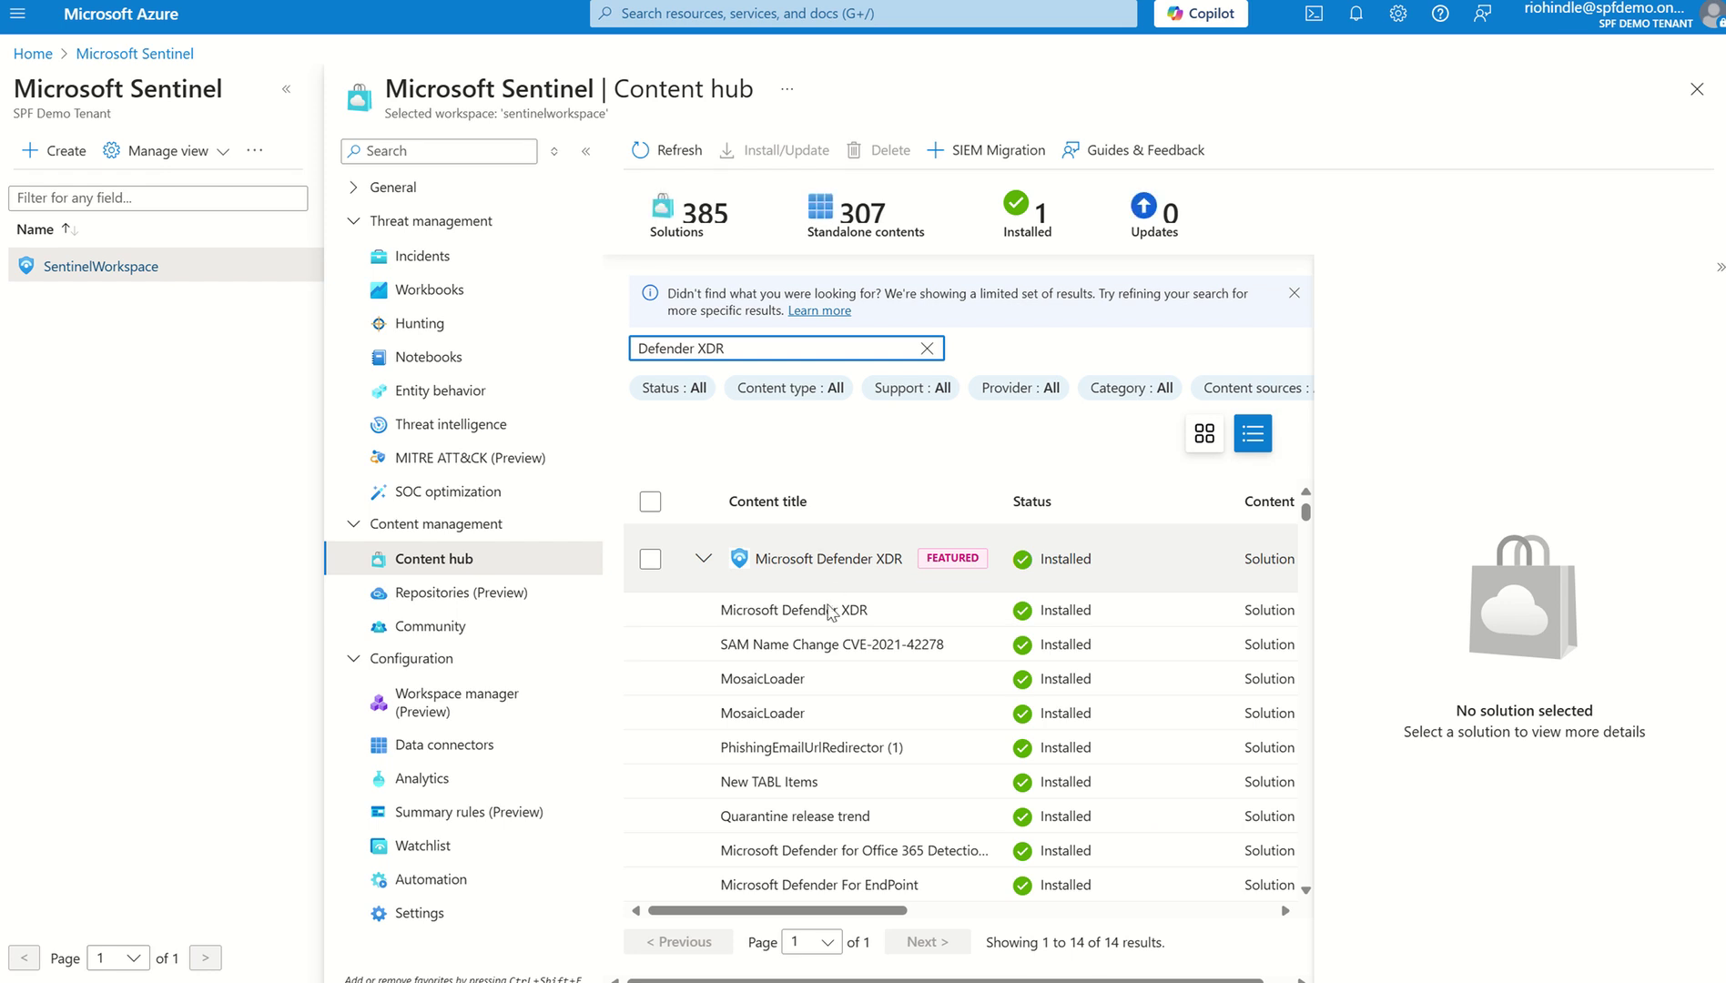
{"action": "scroll", "coordinate": [829, 606], "scroll_direction": "down", "scroll_amount": 2}
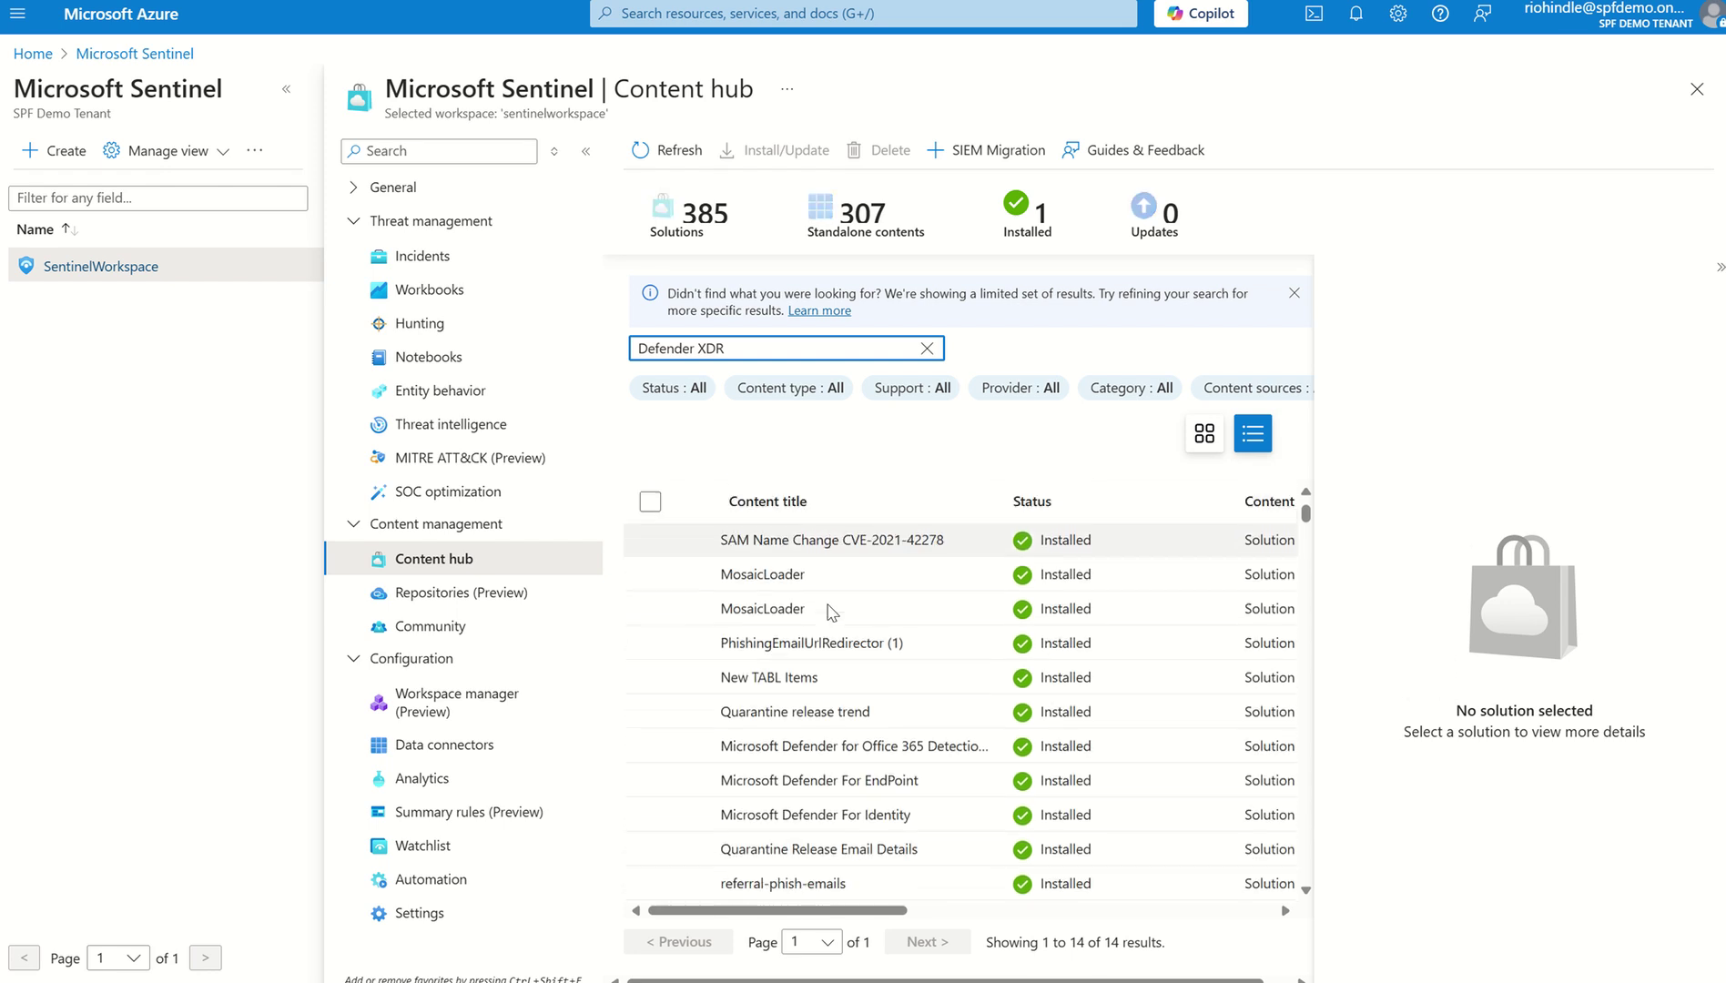
{"action": "scroll", "coordinate": [828, 608], "scroll_direction": "up", "scroll_amount": 3}
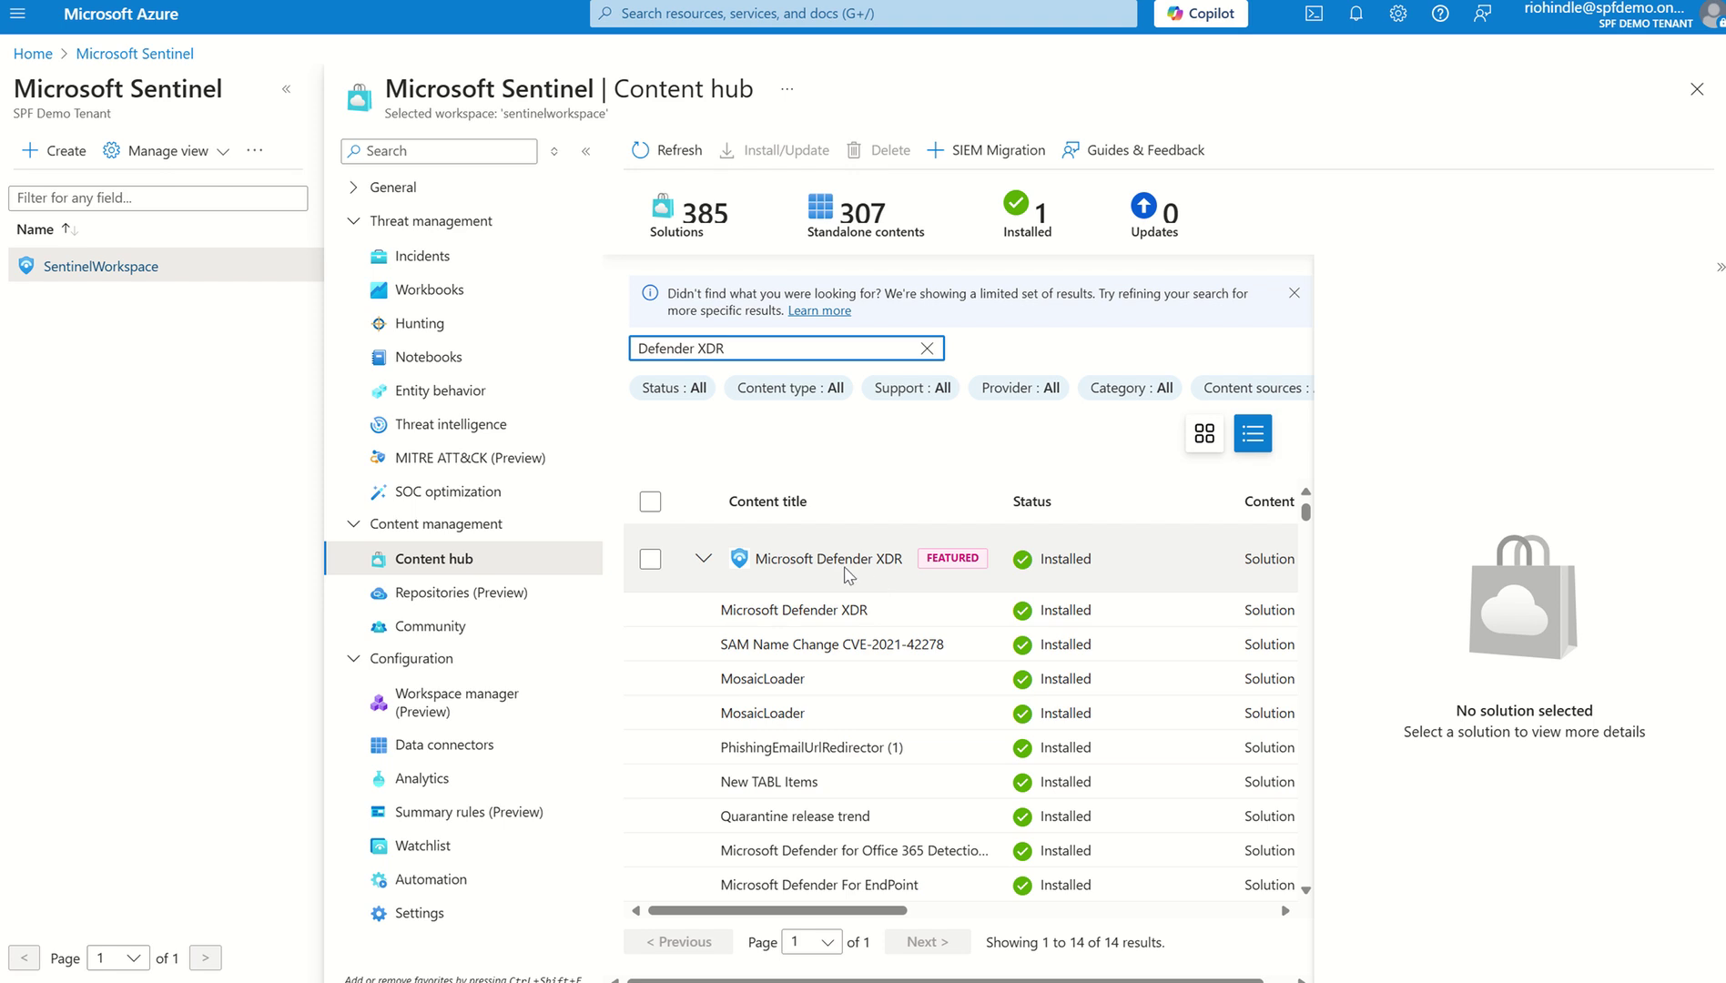
Step: Select the Microsoft Defender XDR solution and open its Manage page
{"action": "left_click", "coordinate": [840, 574]}
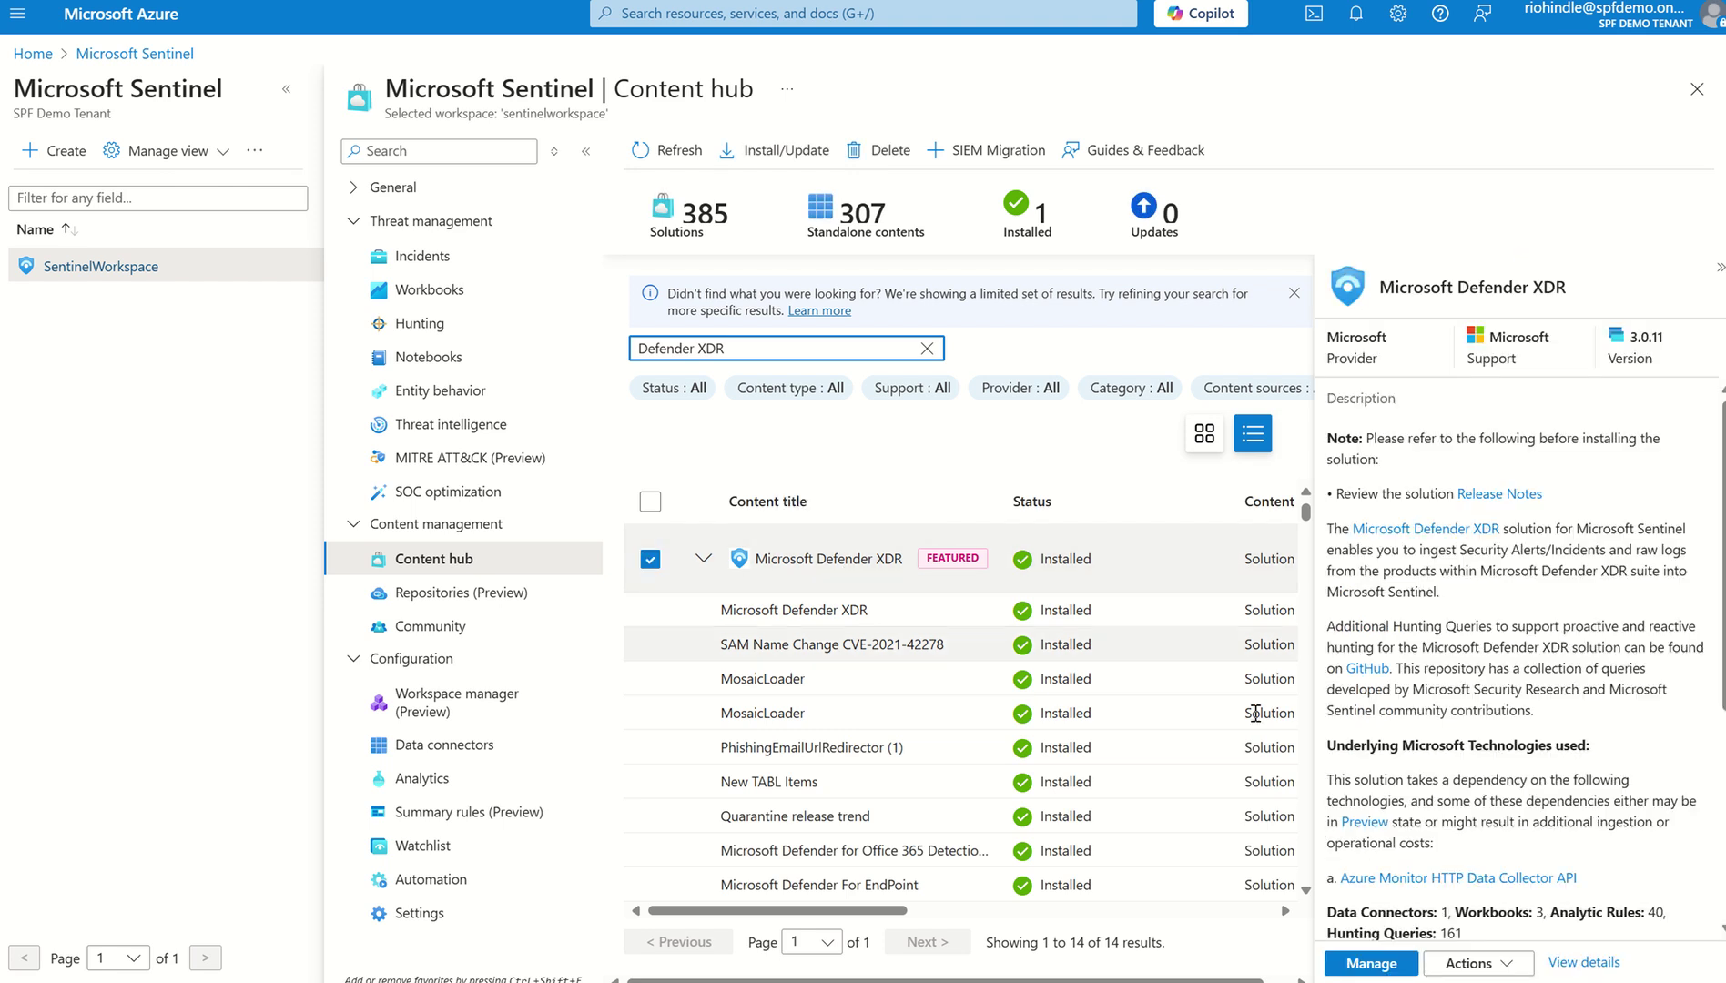
{"action": "scroll", "coordinate": [1067, 698], "scroll_direction": "down", "scroll_amount": 4}
{"action": "scroll", "coordinate": [1067, 698], "scroll_direction": "up", "scroll_amount": 4}
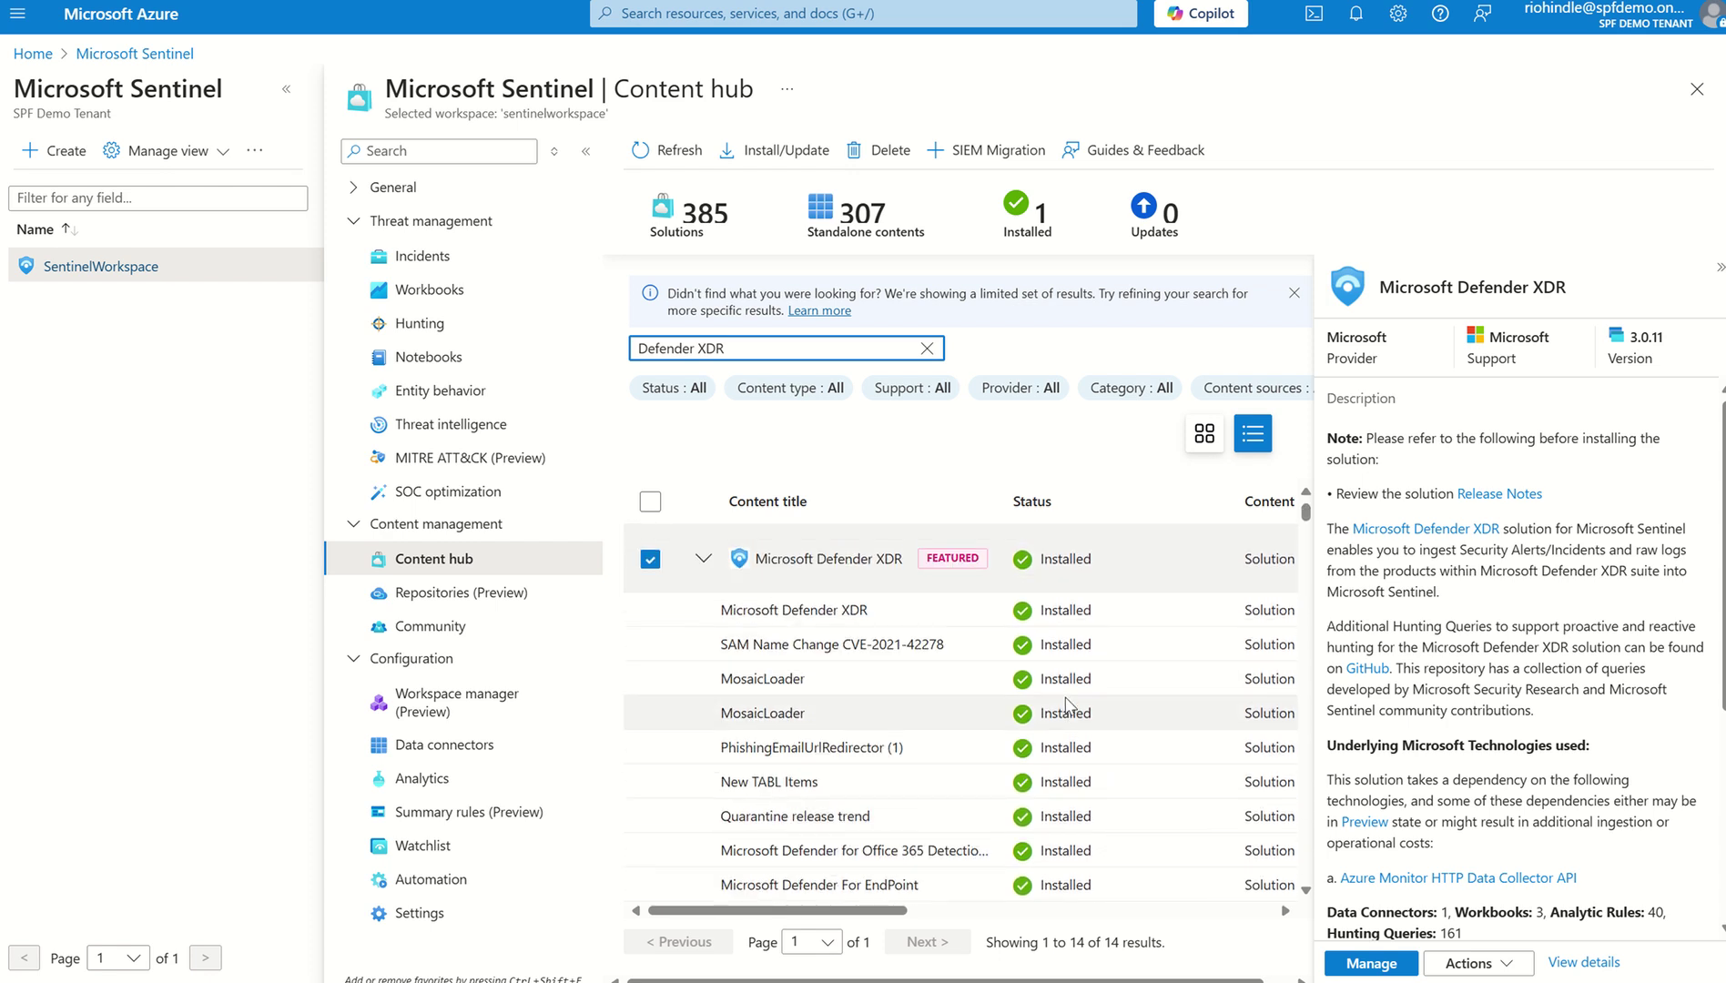
{"action": "left_click", "coordinate": [1372, 964]}
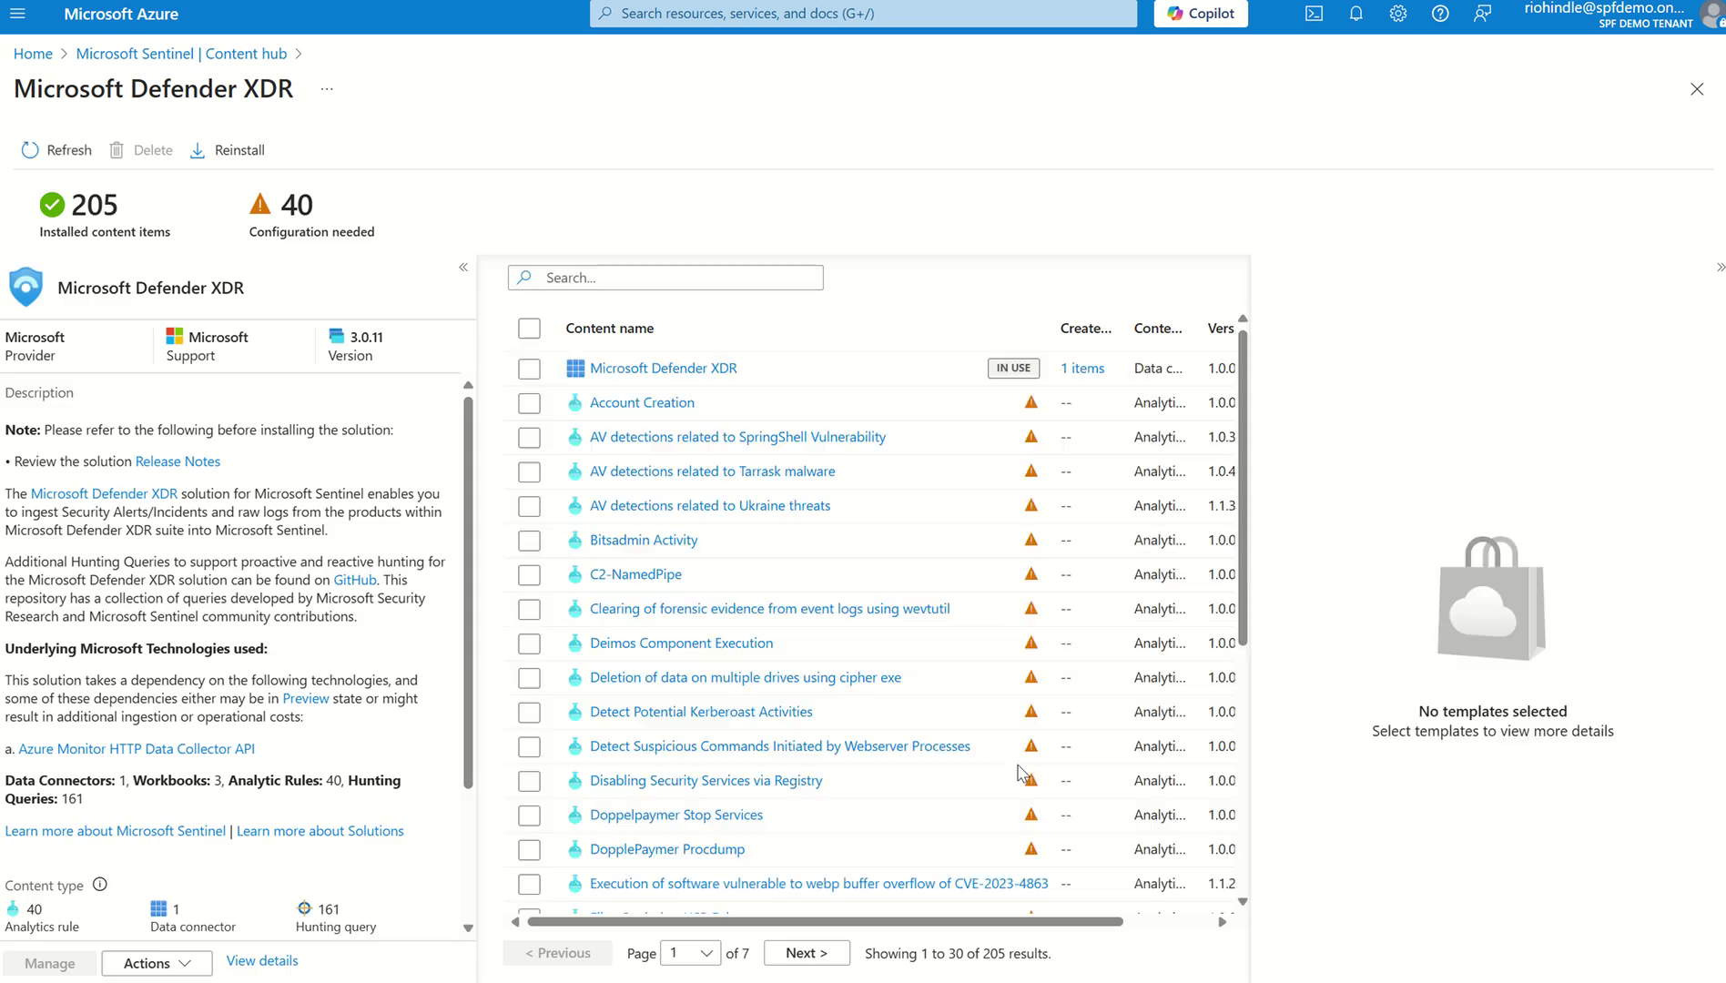
Step: Scroll through the Defender XDR content list, including rules like Imminent Ransomware
{"action": "scroll", "coordinate": [860, 651], "scroll_direction": "right", "scroll_amount": 2}
{"action": "scroll", "coordinate": [860, 653], "scroll_direction": "left", "scroll_amount": 2}
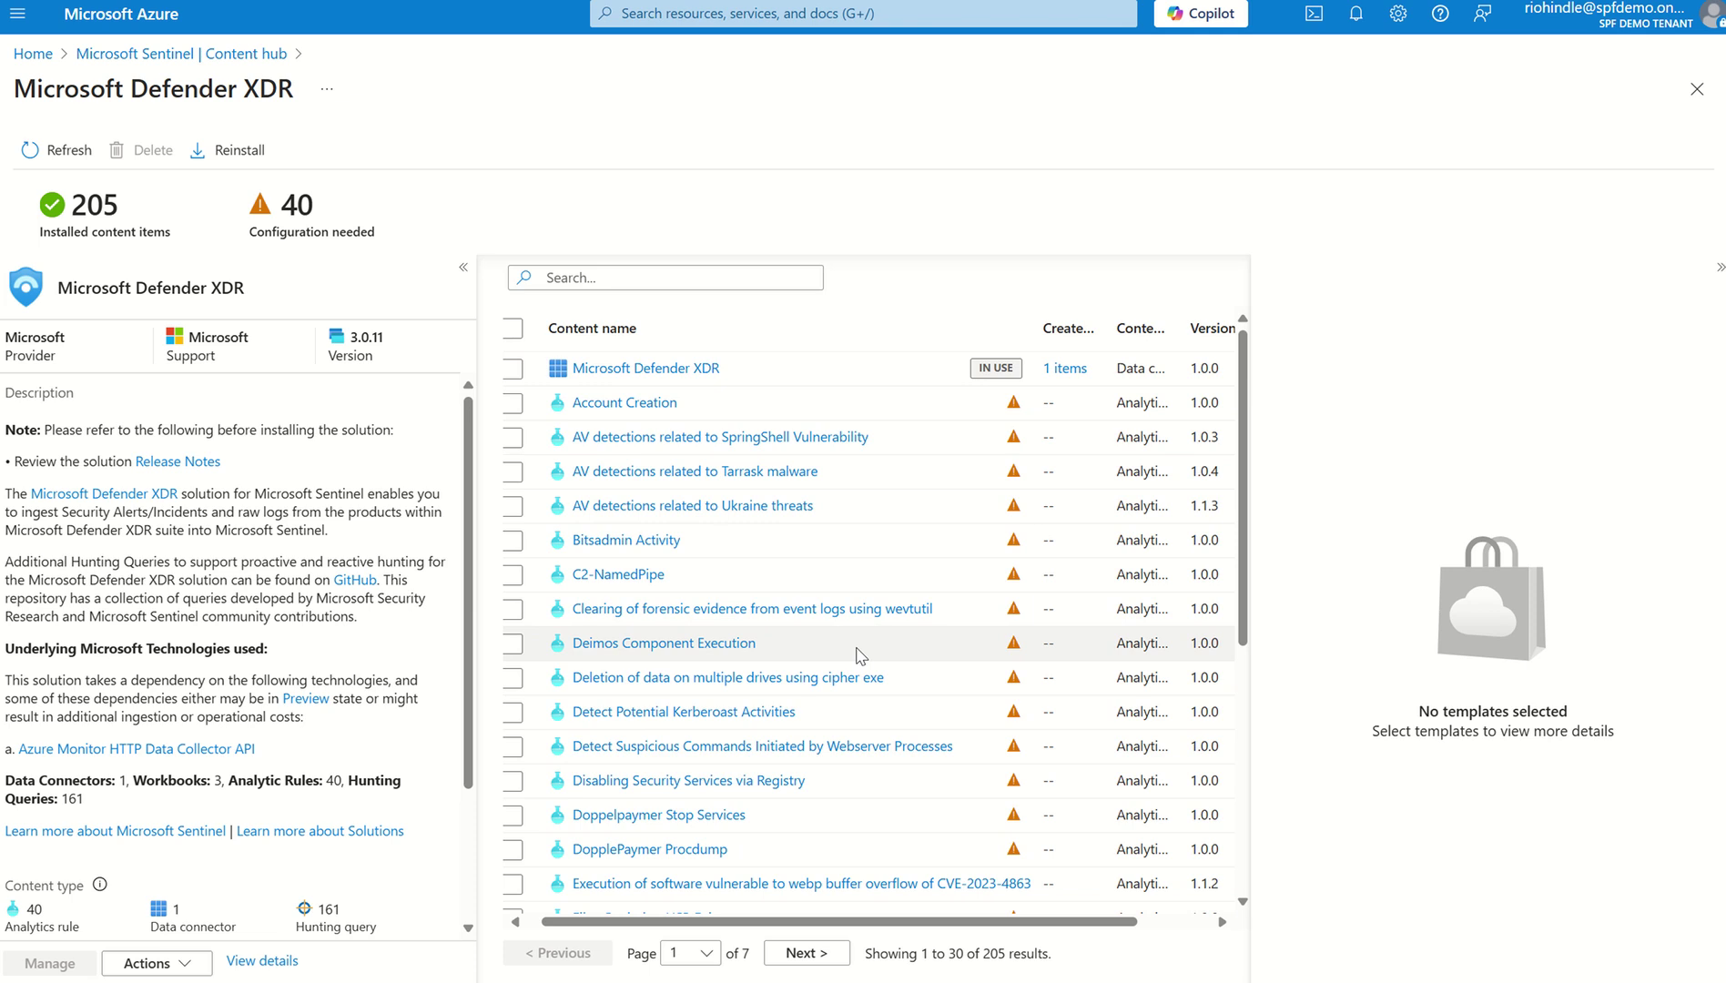
{"action": "scroll", "coordinate": [859, 654], "scroll_direction": "down", "scroll_amount": 3}
{"action": "scroll", "coordinate": [859, 653], "scroll_direction": "down", "scroll_amount": 3}
{"action": "scroll", "coordinate": [859, 654], "scroll_direction": "down", "scroll_amount": 1}
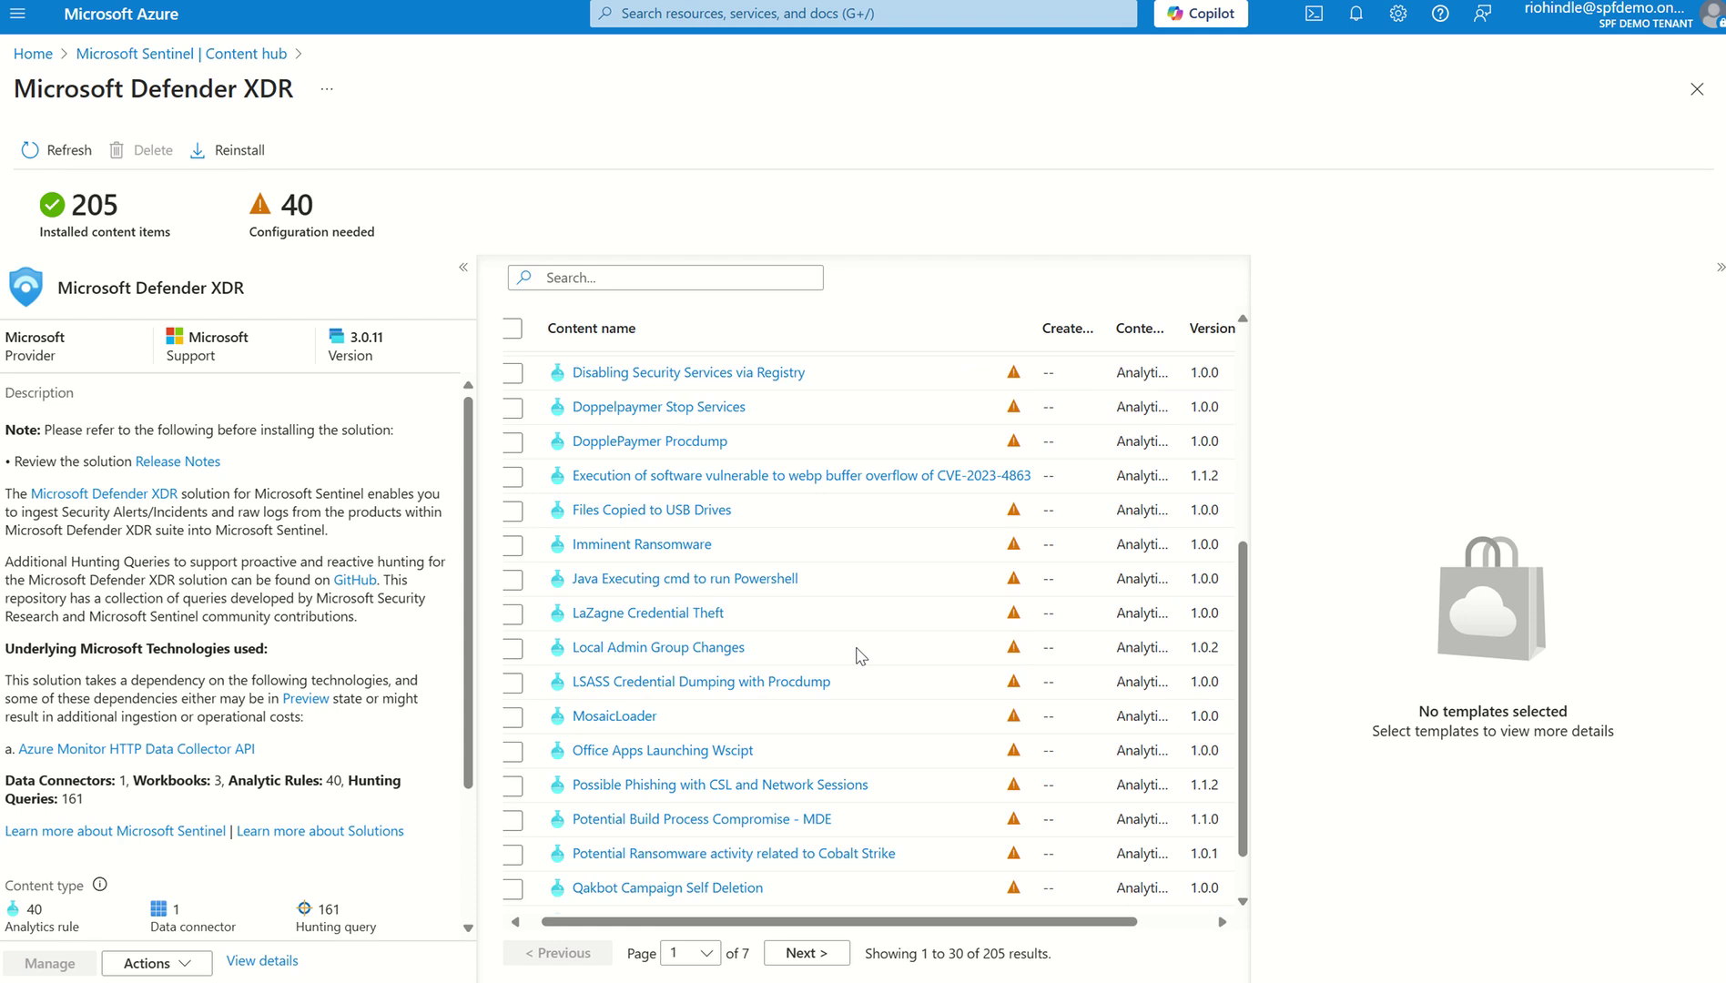
{"action": "scroll", "coordinate": [751, 655], "scroll_direction": "down", "scroll_amount": 1}
{"action": "scroll", "coordinate": [751, 655], "scroll_direction": "up", "scroll_amount": 5}
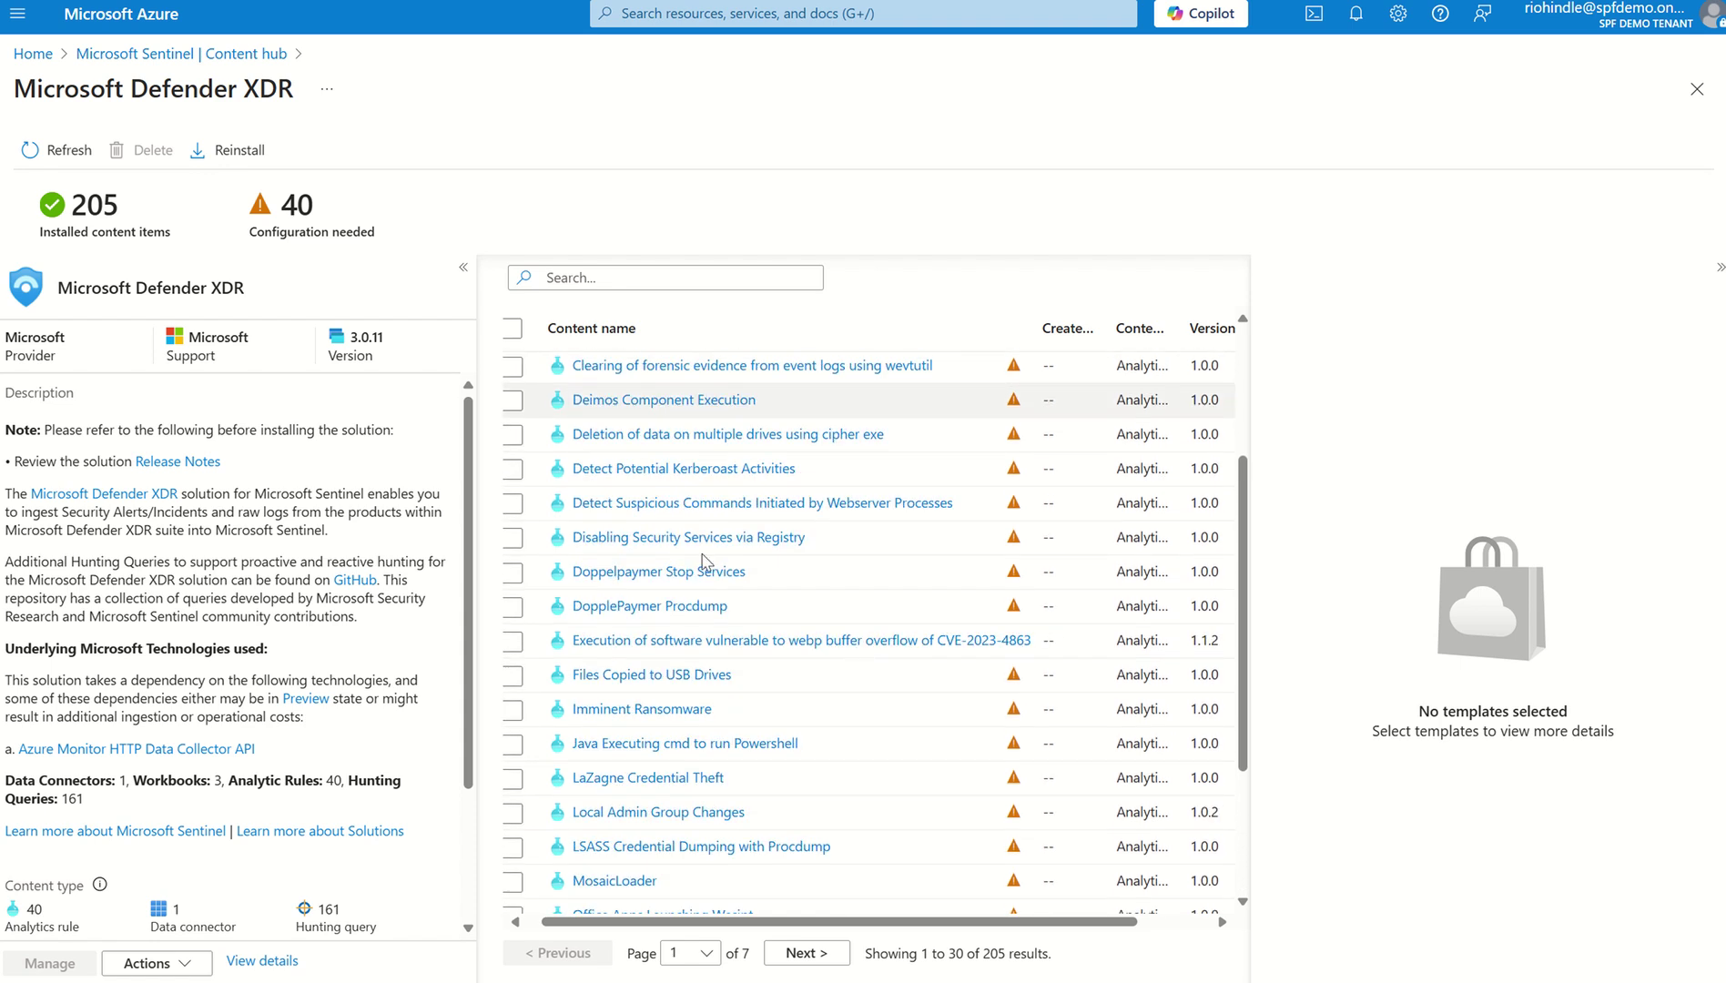
Step: Return to the Content hub, open Data connectors, and select the Microsoft Defender XDR connector
{"action": "left_click", "coordinate": [218, 57]}
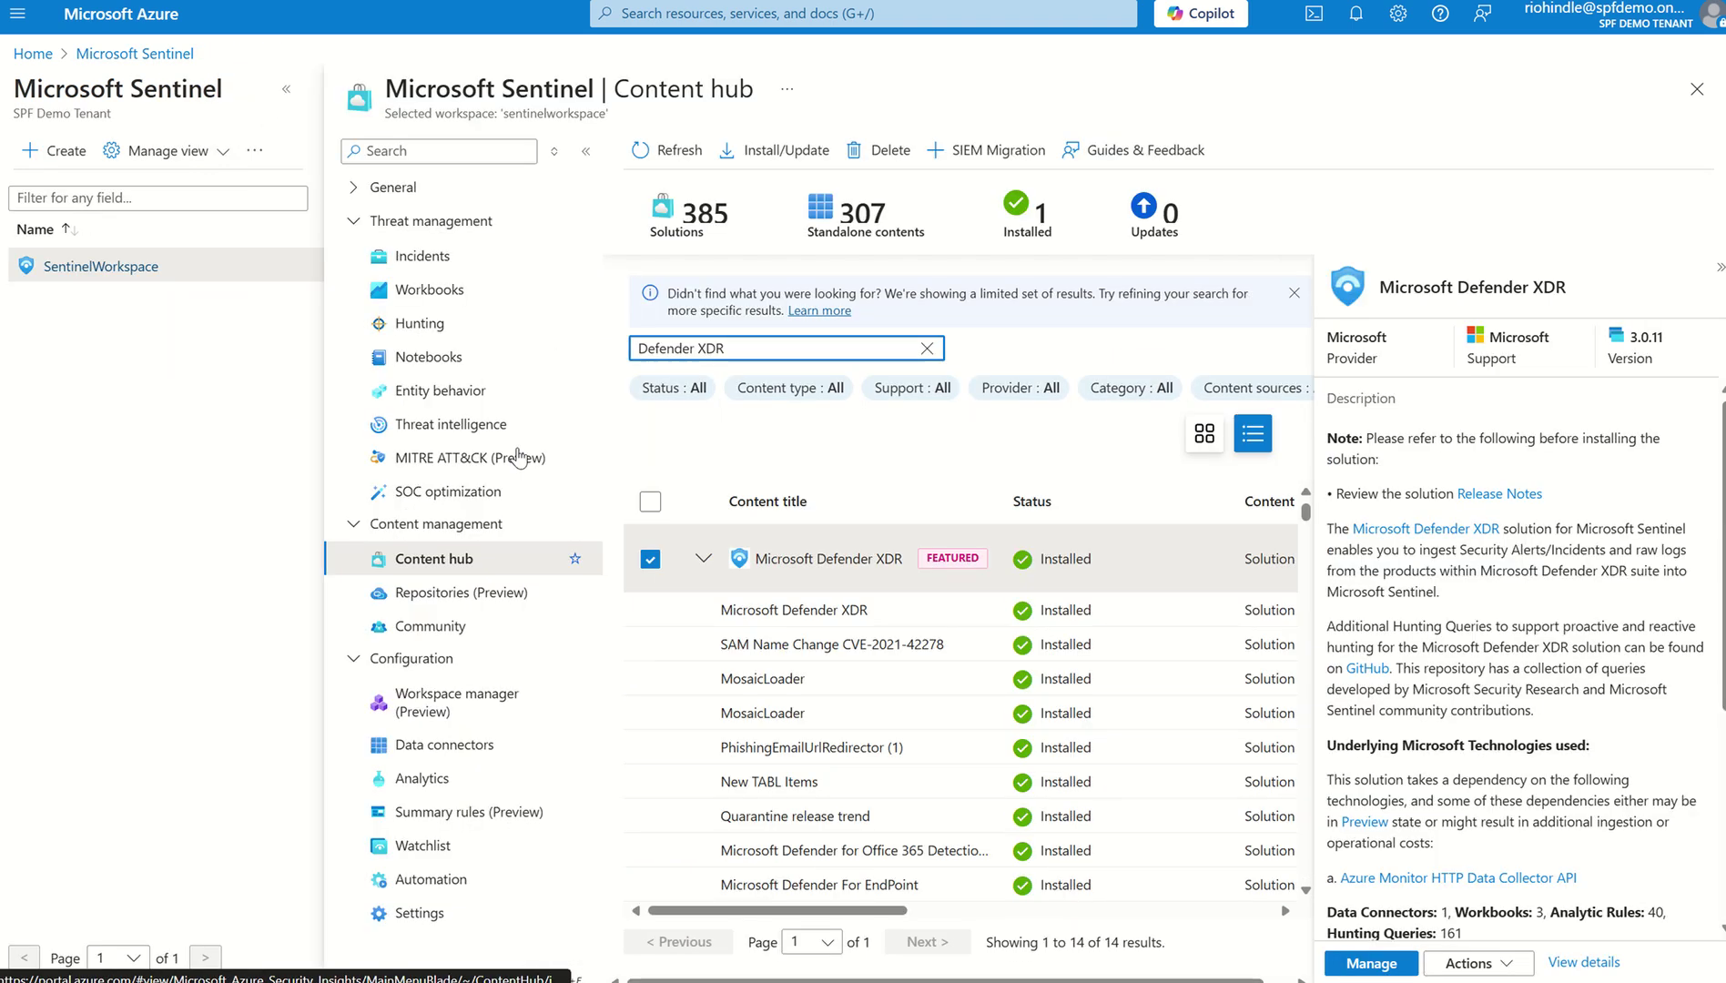
{"action": "left_click", "coordinate": [445, 745]}
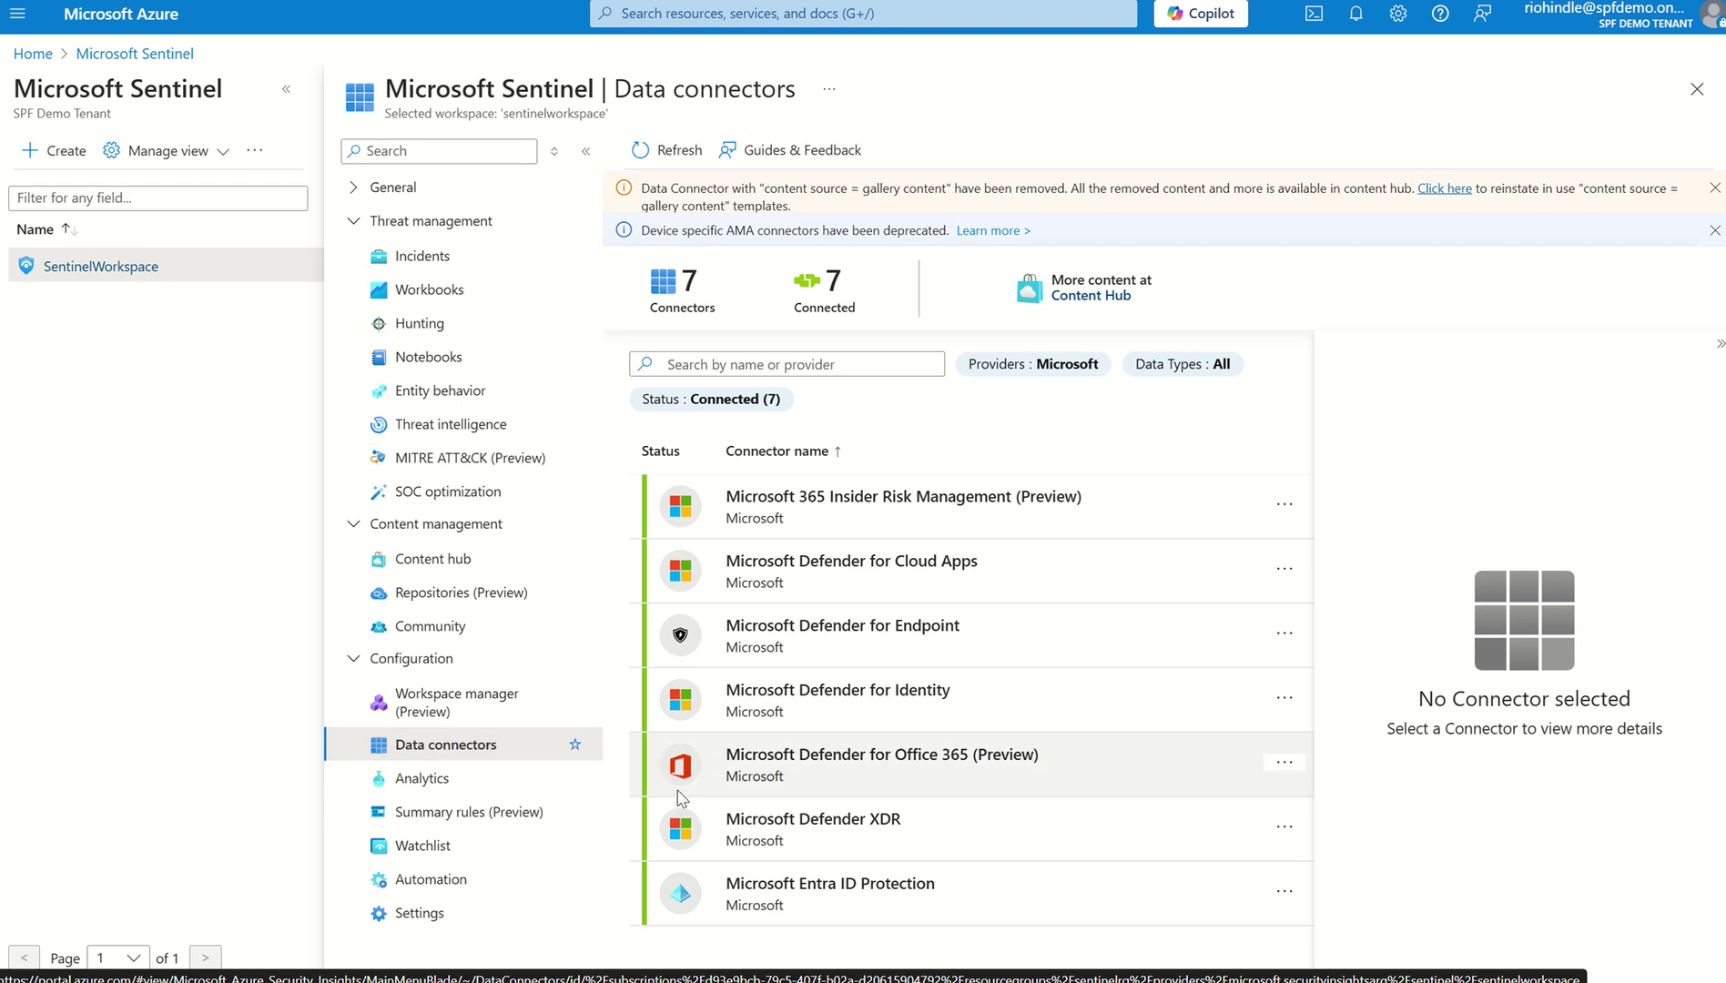
{"action": "left_click", "coordinate": [783, 824]}
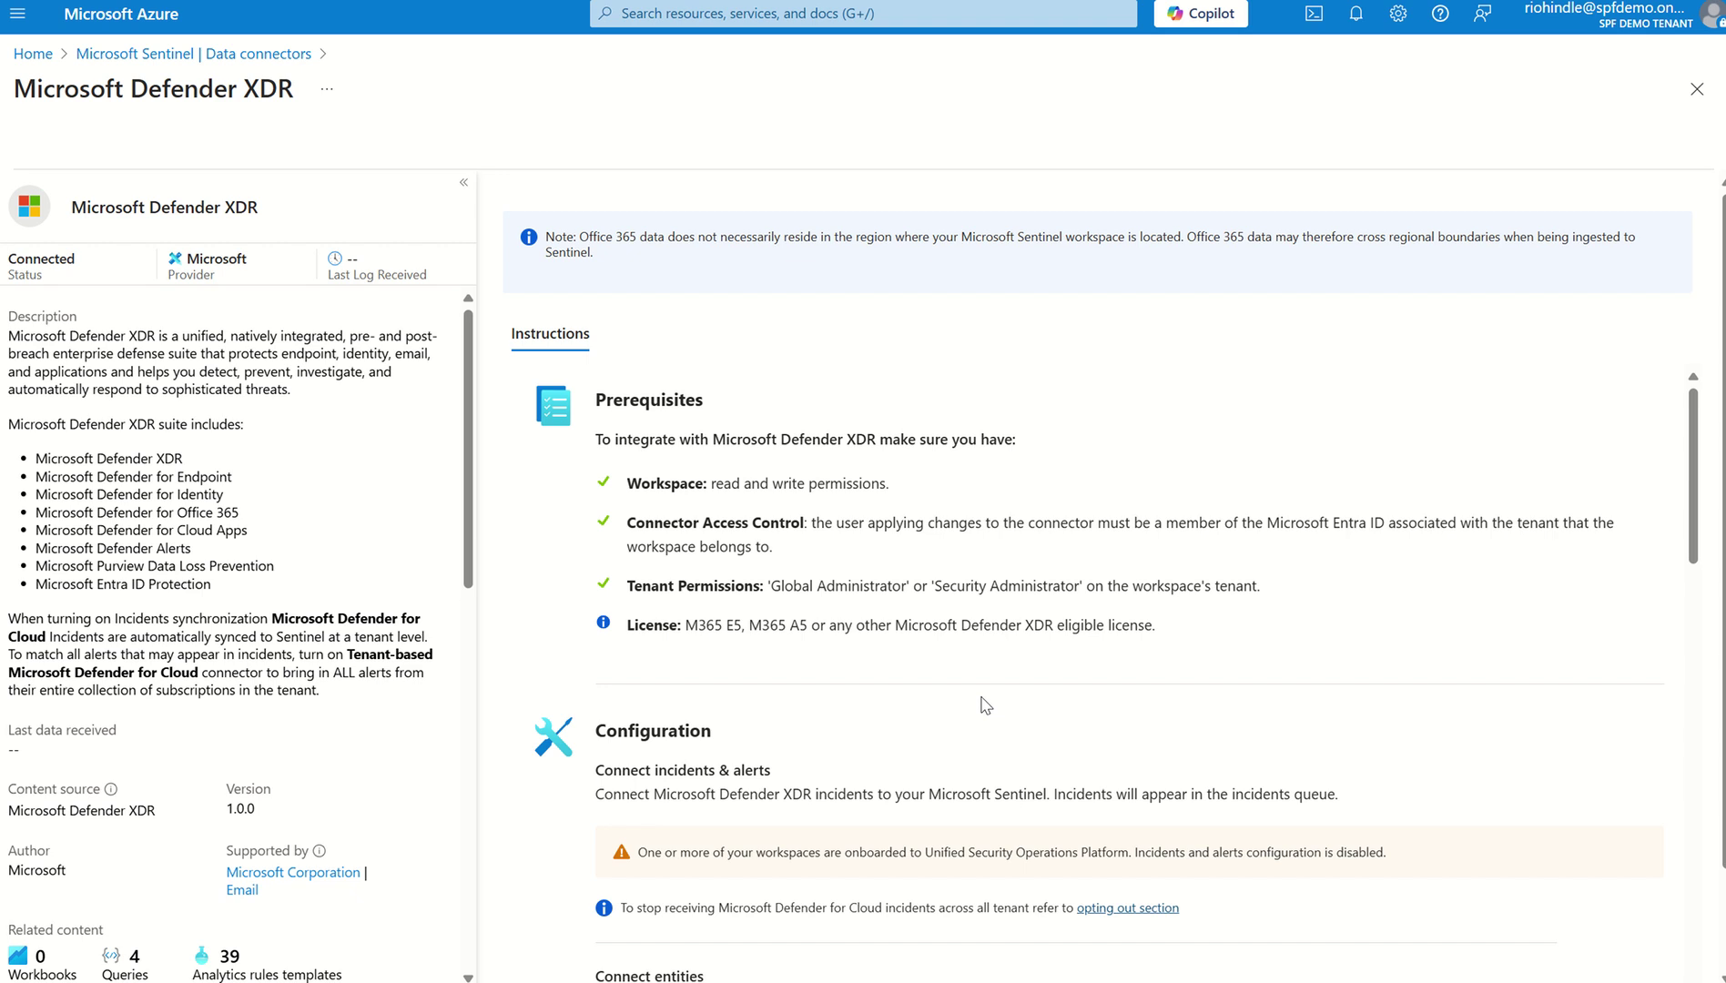
Step: Scroll the connector instructions to check tables: Endpoint 10/10, Office 365 5/5, Identity 3/3, Alerts 2/2
{"action": "scroll", "coordinate": [985, 704], "scroll_direction": "down", "scroll_amount": 3}
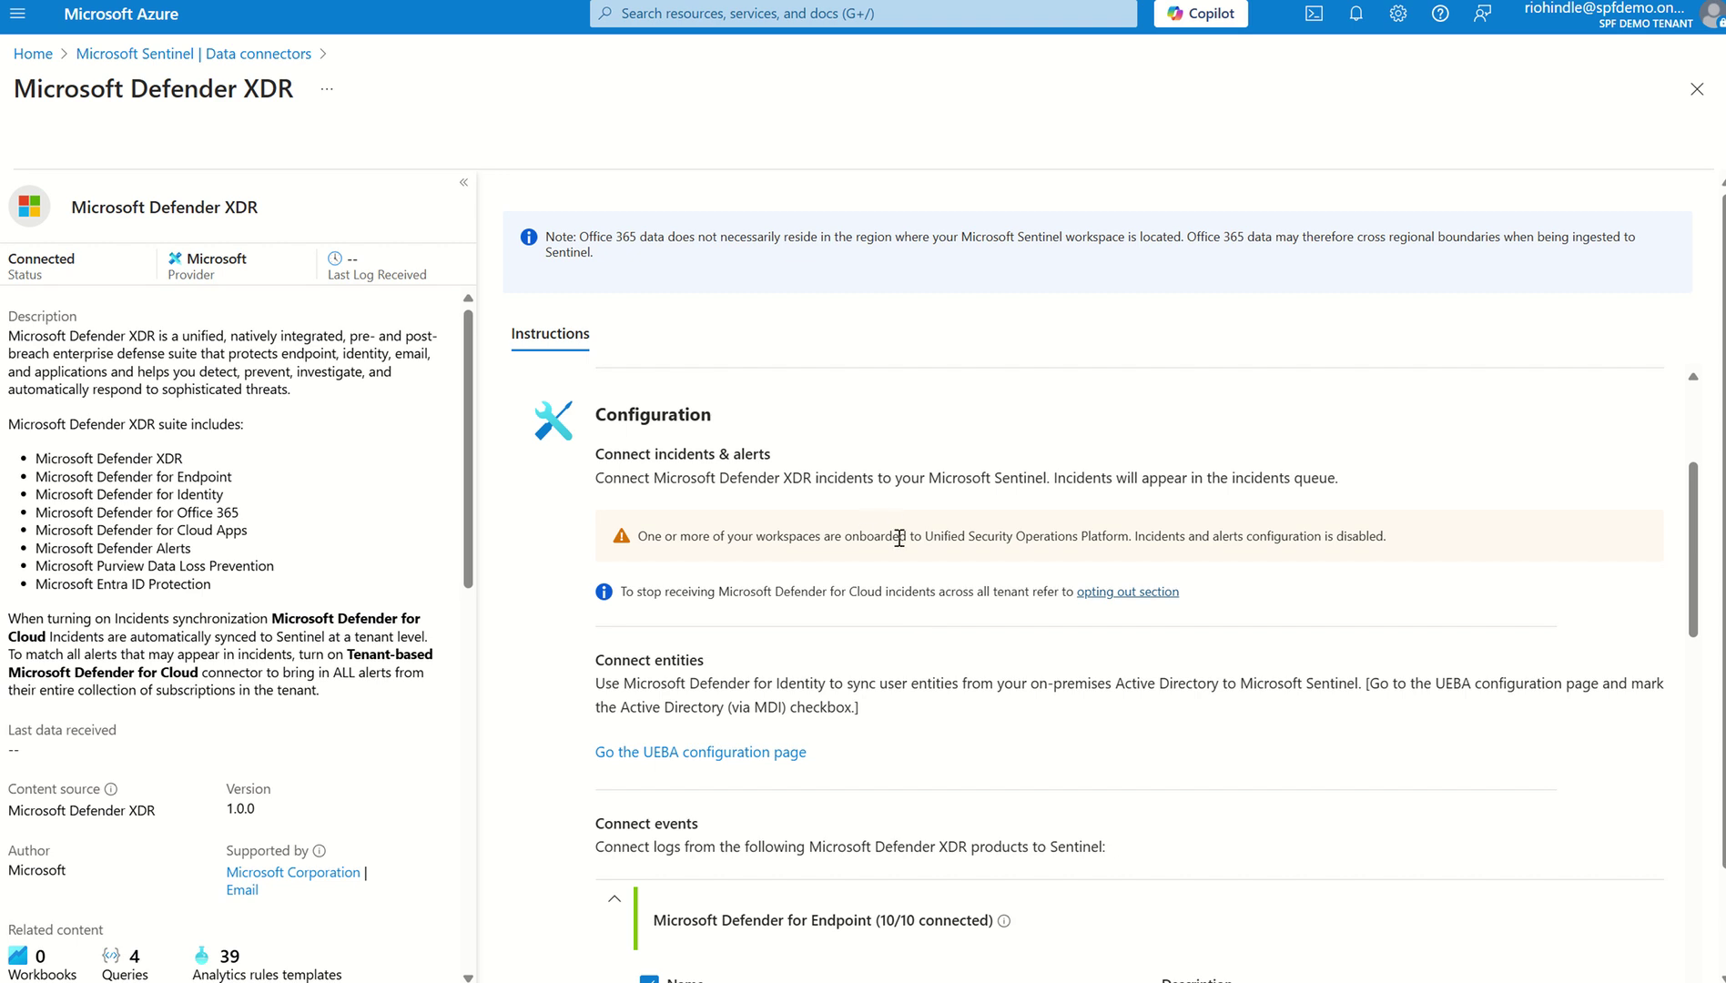
{"action": "scroll", "coordinate": [851, 587], "scroll_direction": "down", "scroll_amount": 5}
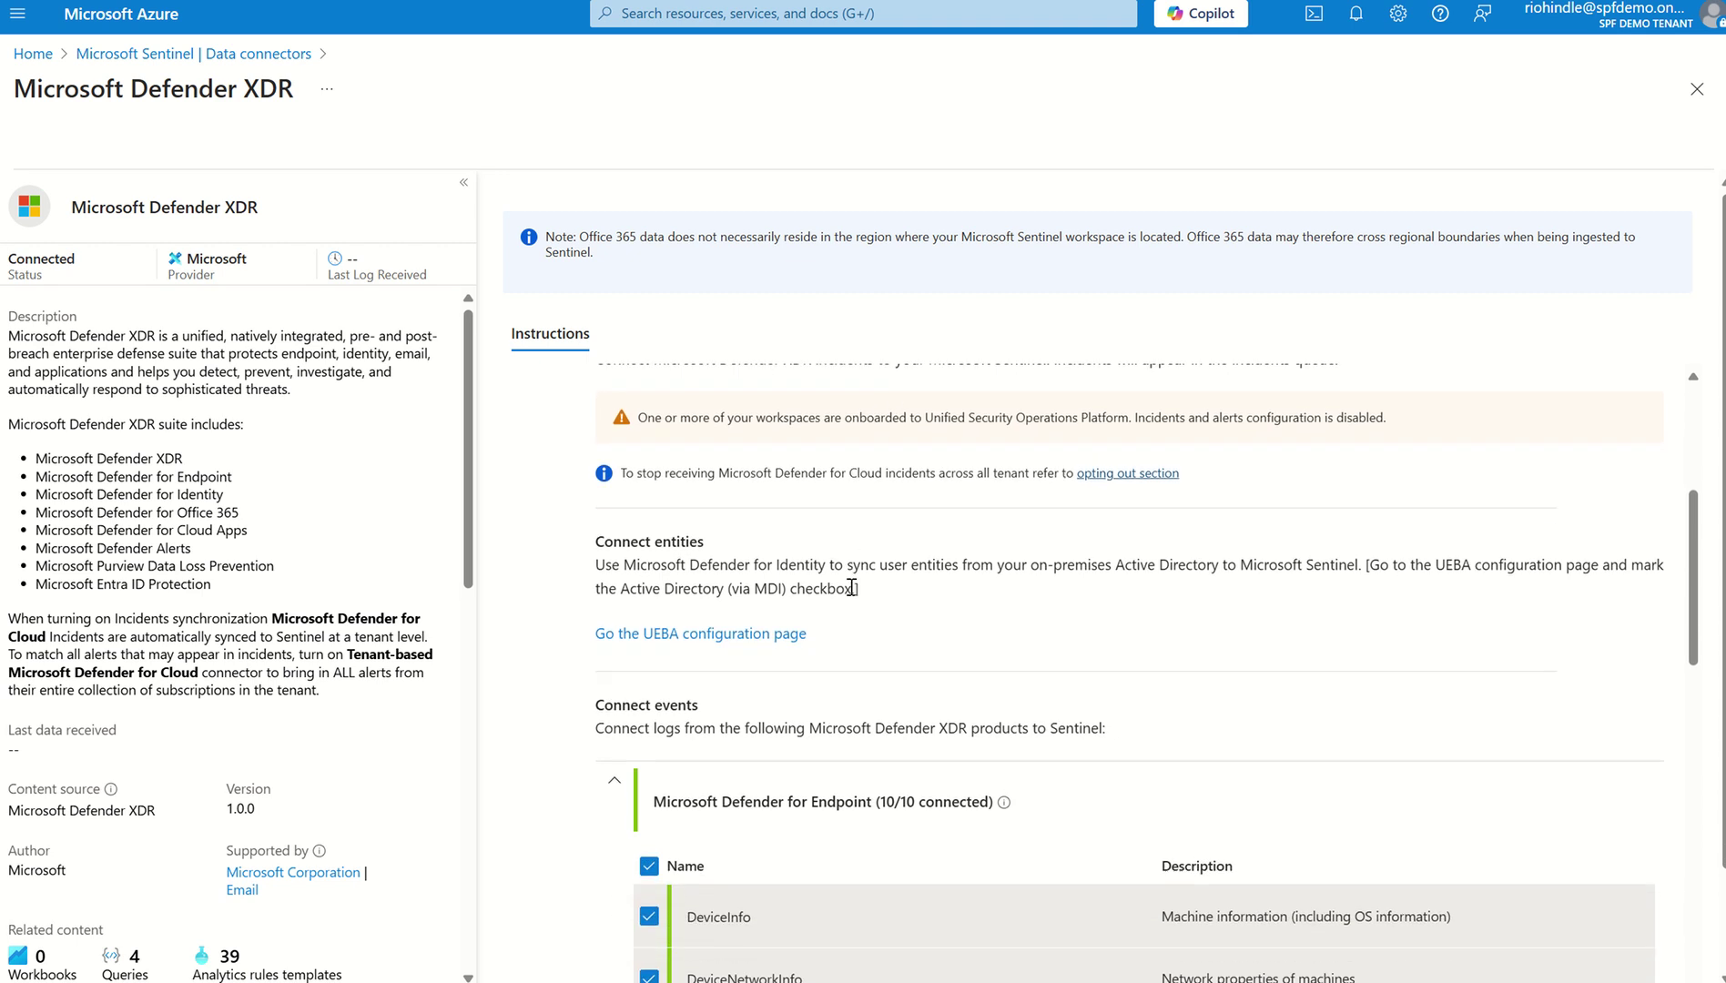
{"action": "scroll", "coordinate": [854, 594], "scroll_direction": "down", "scroll_amount": 2}
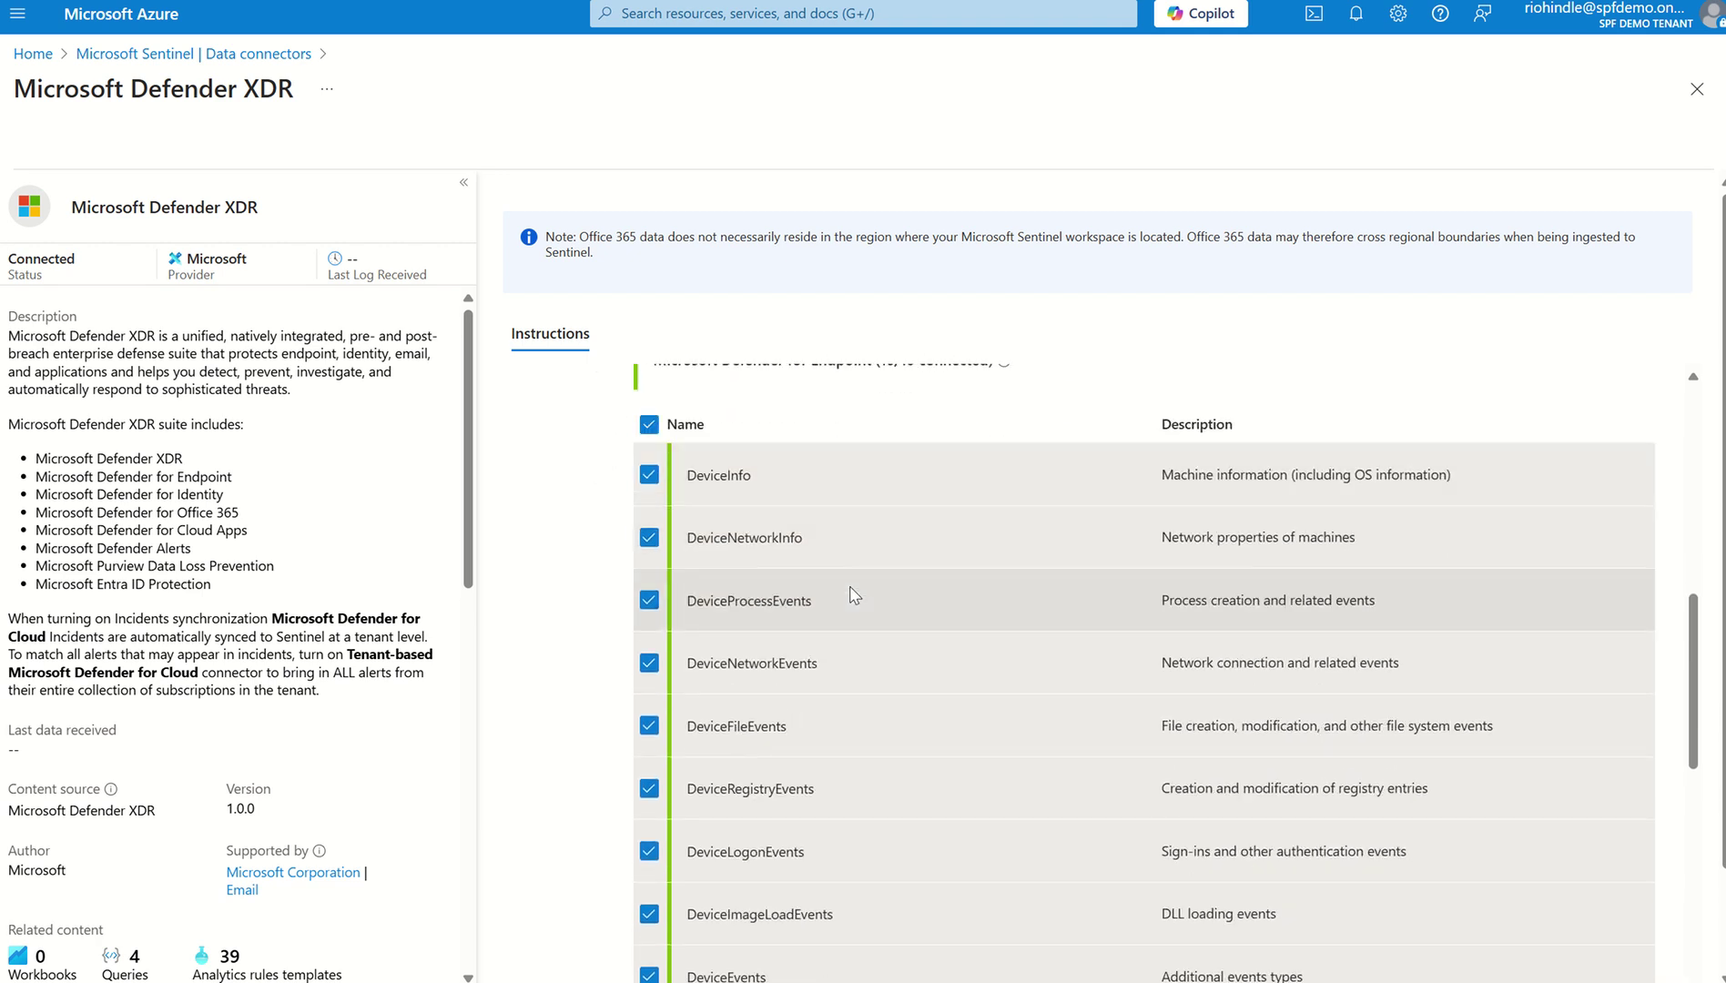
{"action": "scroll", "coordinate": [854, 594], "scroll_direction": "down", "scroll_amount": 3}
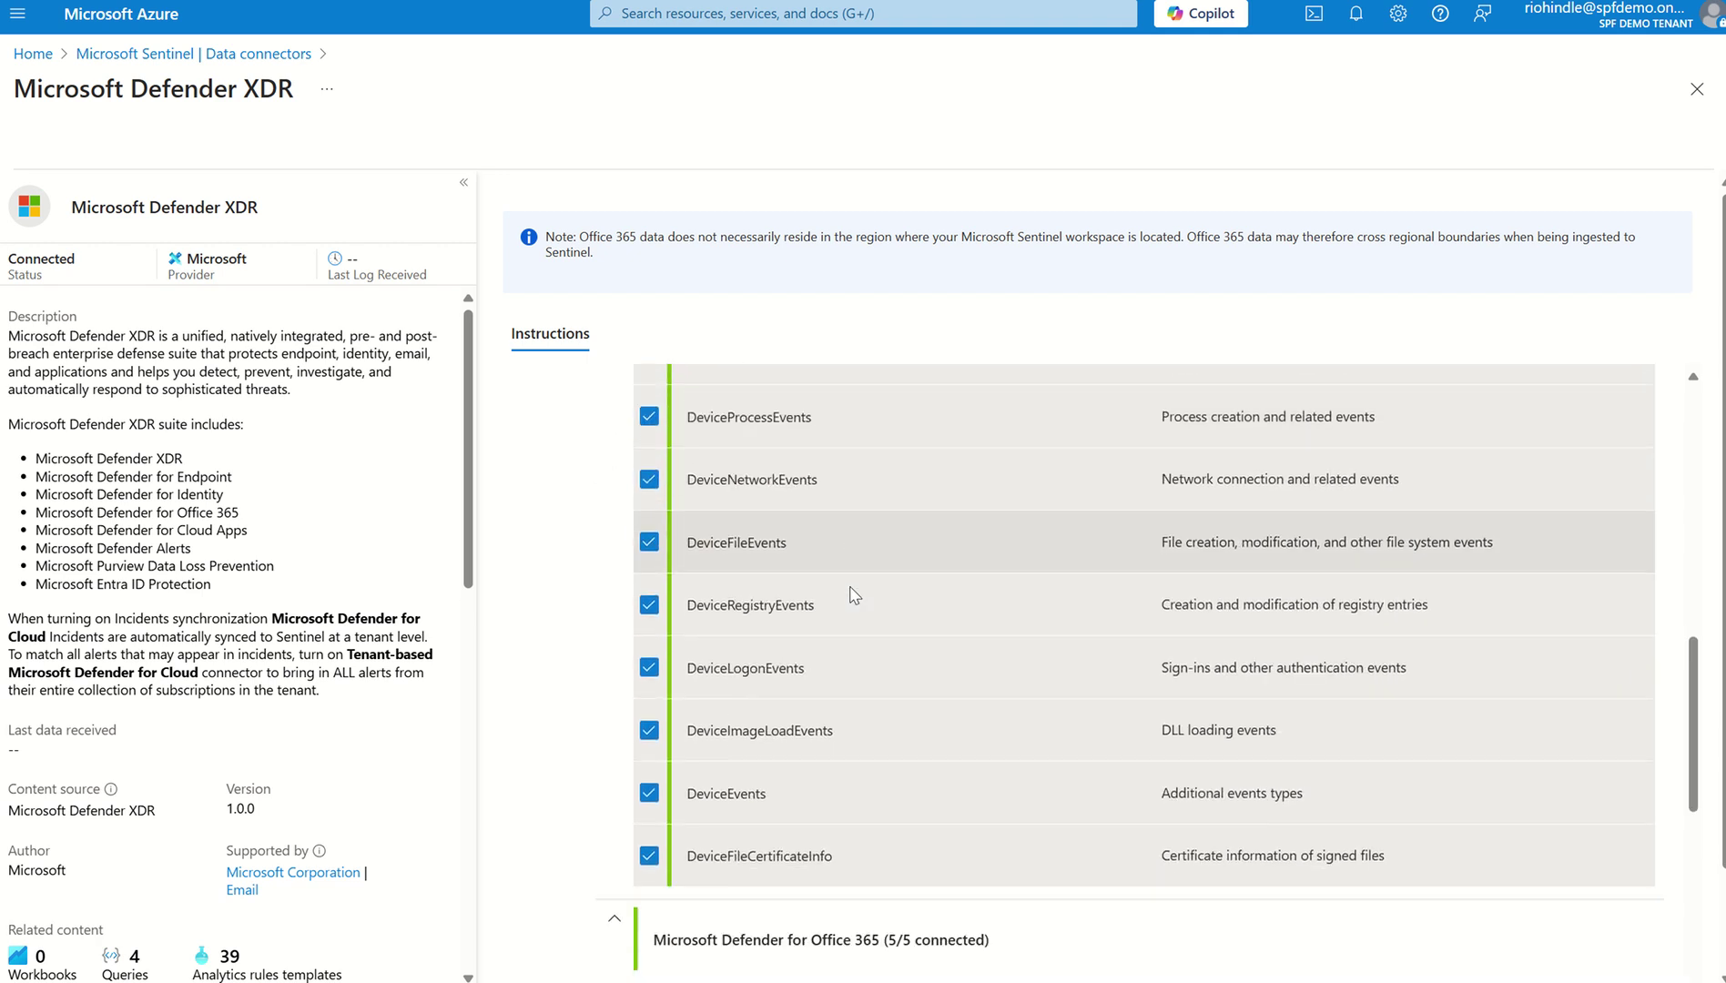
{"action": "scroll", "coordinate": [854, 594], "scroll_direction": "up", "scroll_amount": 4}
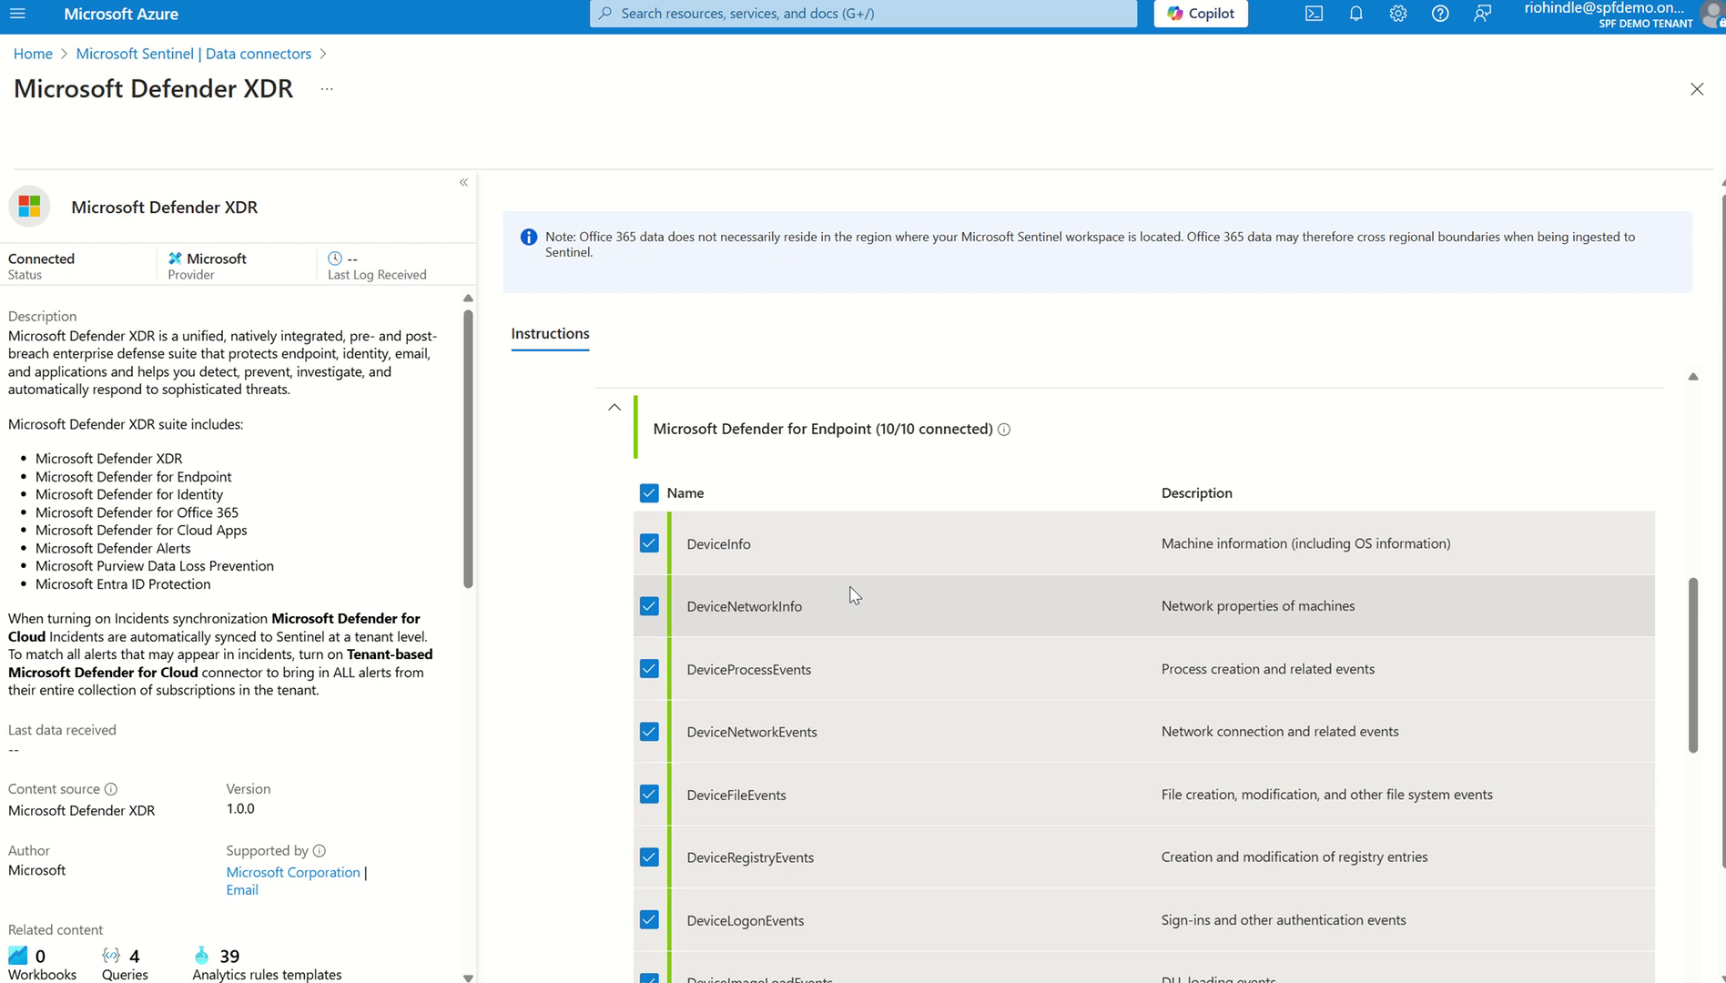
{"action": "scroll", "coordinate": [854, 594], "scroll_direction": "down", "scroll_amount": 5}
{"action": "scroll", "coordinate": [854, 594], "scroll_direction": "down", "scroll_amount": 1}
{"action": "scroll", "coordinate": [854, 595], "scroll_direction": "down", "scroll_amount": 2}
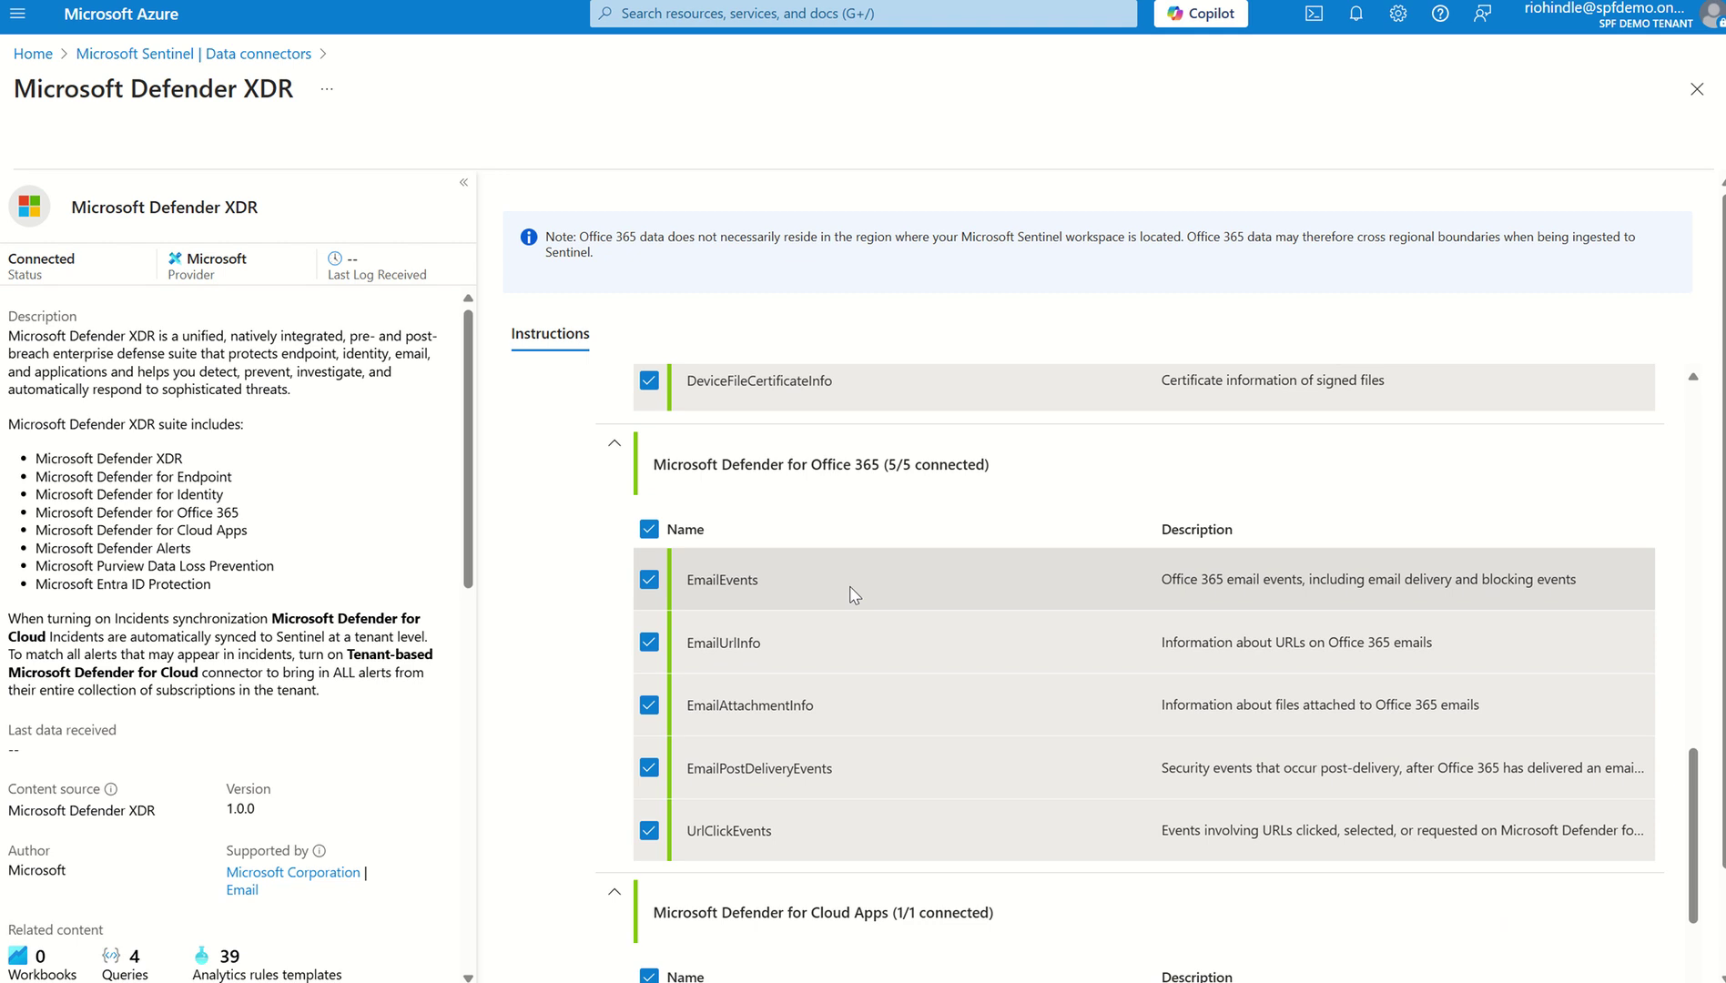
{"action": "scroll", "coordinate": [854, 595], "scroll_direction": "down", "scroll_amount": 5}
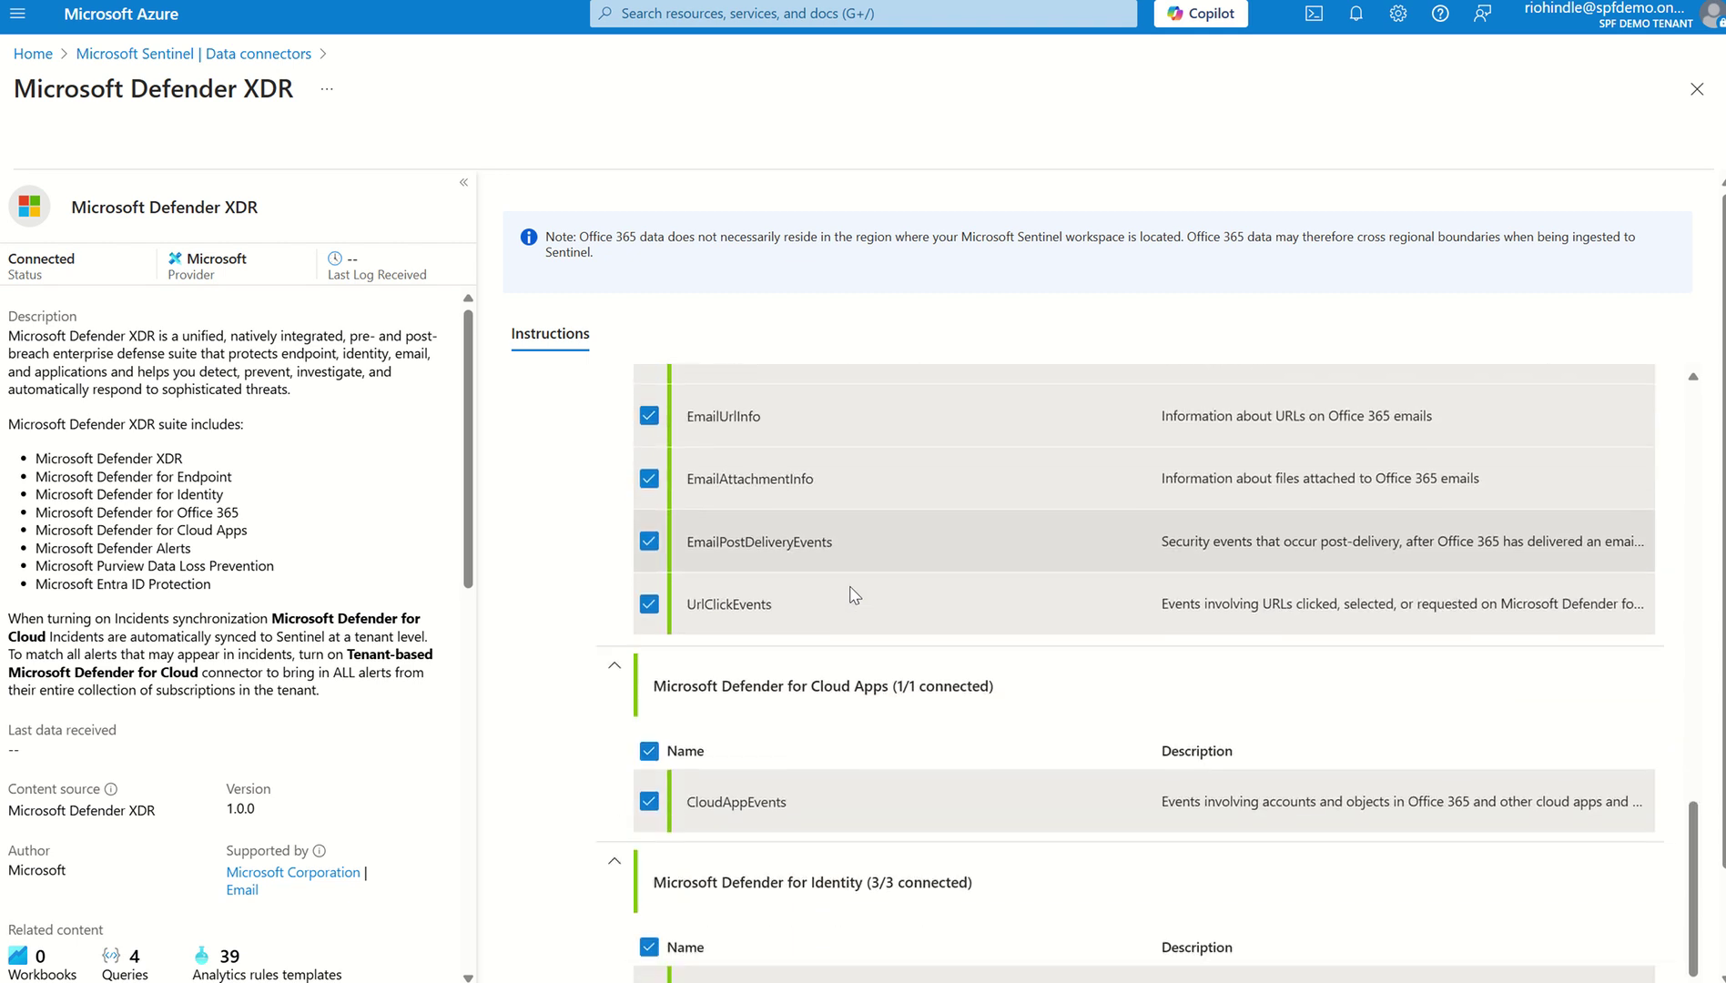
{"action": "scroll", "coordinate": [851, 596], "scroll_direction": "down", "scroll_amount": 3}
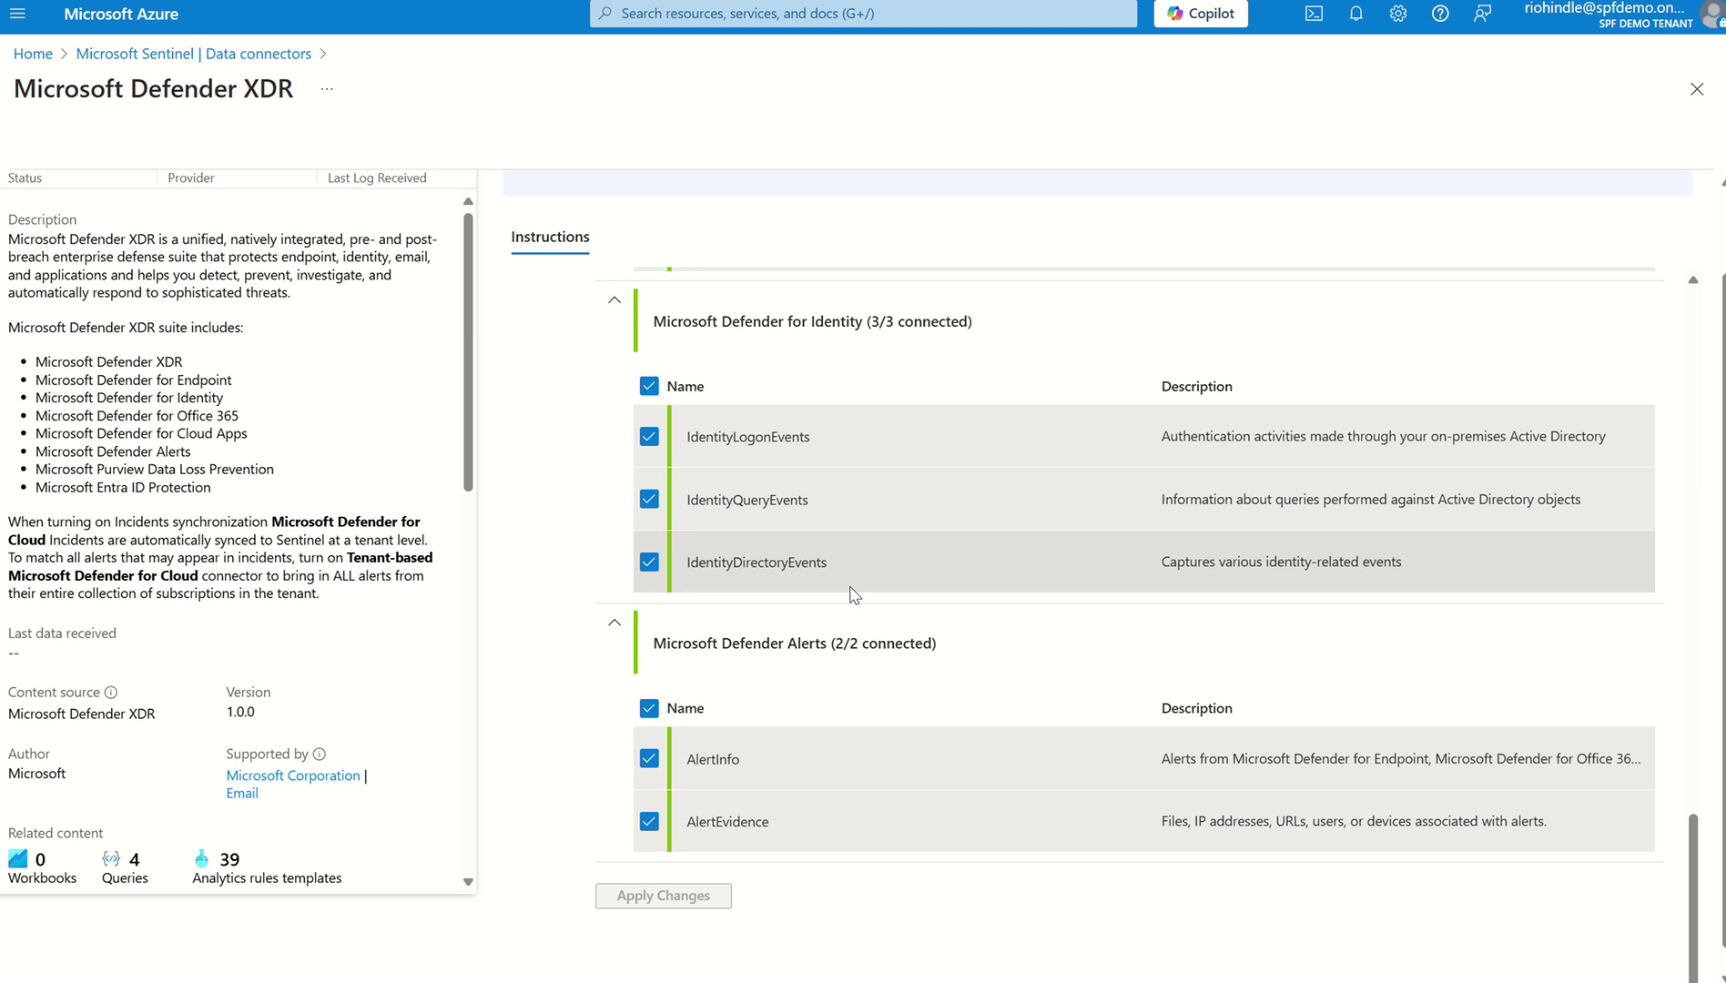
{"action": "scroll", "coordinate": [854, 595], "scroll_direction": "up", "scroll_amount": 6}
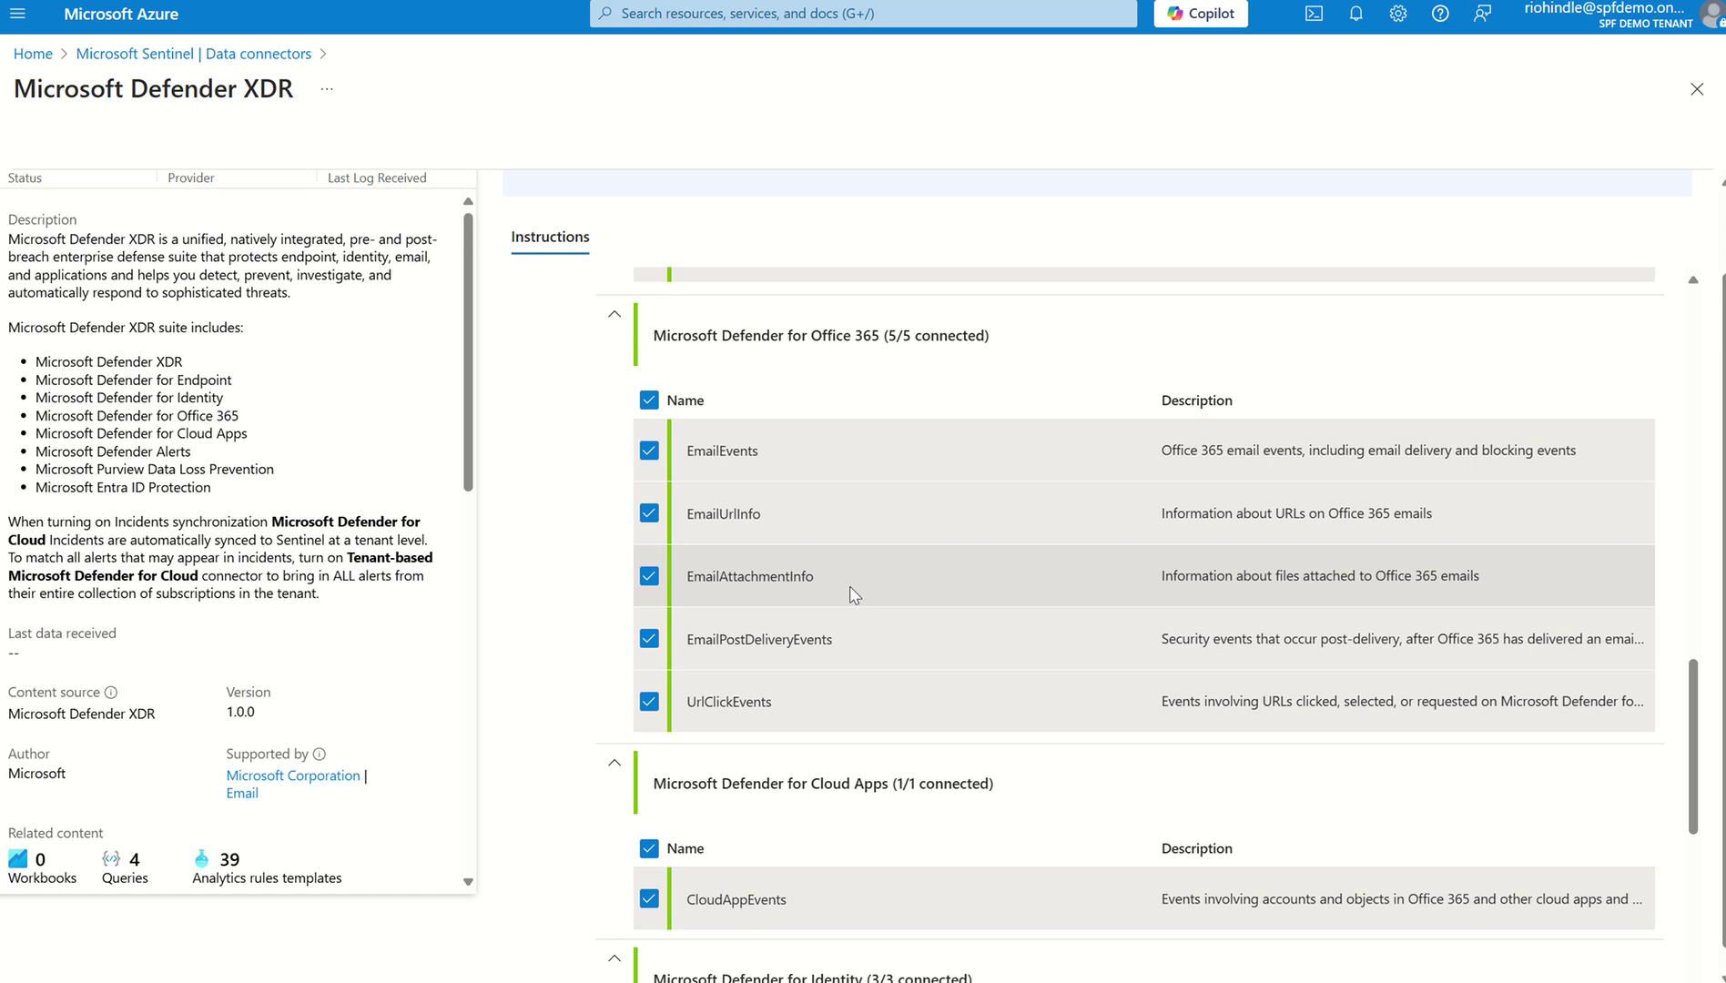
{"action": "scroll", "coordinate": [854, 595], "scroll_direction": "up", "scroll_amount": 4}
{"action": "scroll", "coordinate": [854, 595], "scroll_direction": "up", "scroll_amount": 6}
{"action": "scroll", "coordinate": [851, 596], "scroll_direction": "up", "scroll_amount": 3}
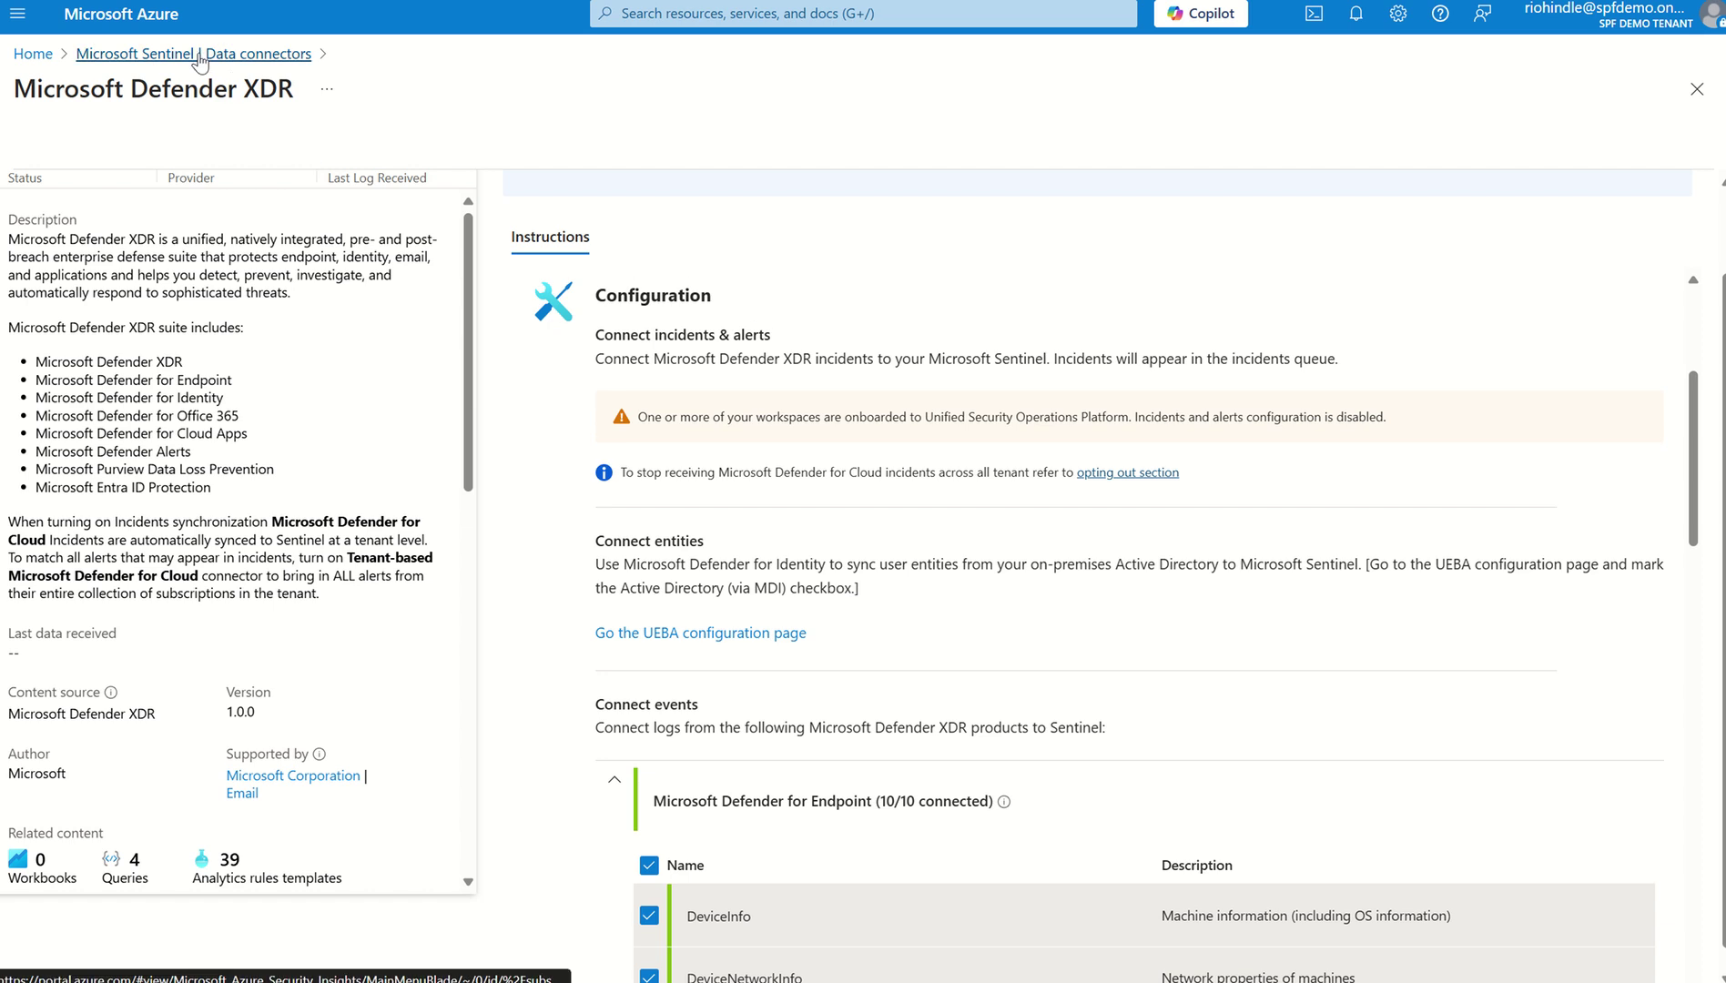
Step: Return to the Data connectors list, then open Incidents, landing on the Defender portal home
{"action": "left_click", "coordinate": [199, 57]}
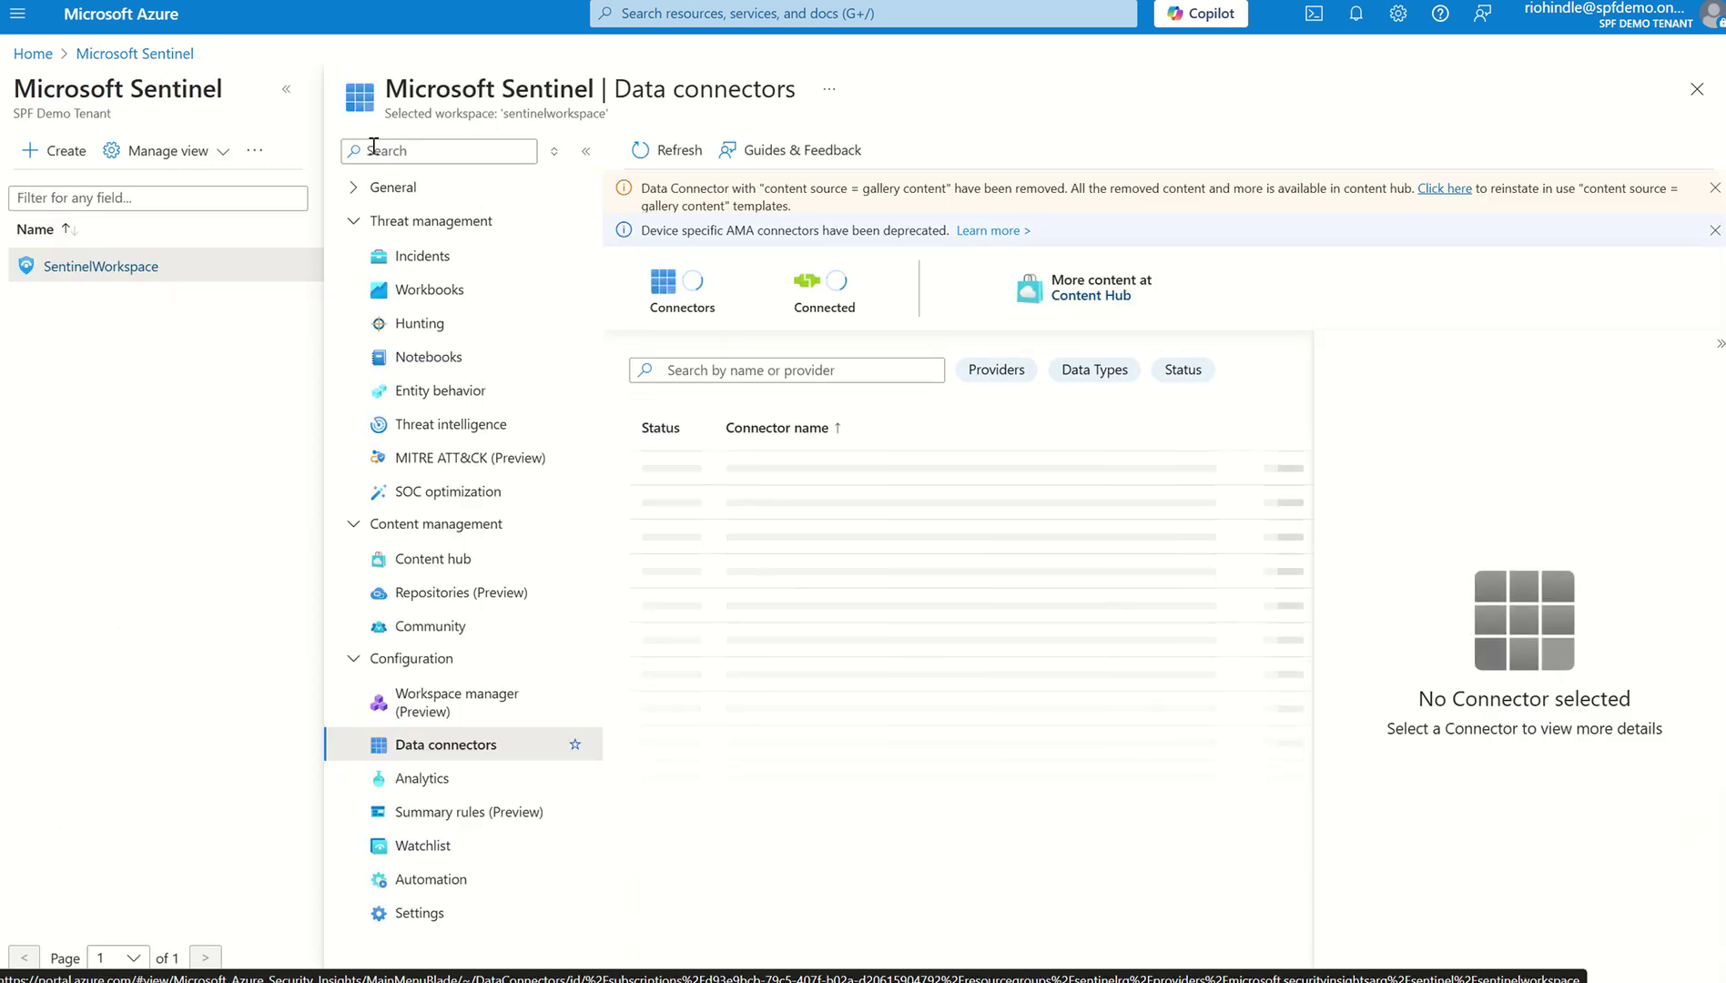
{"action": "left_click", "coordinate": [450, 263]}
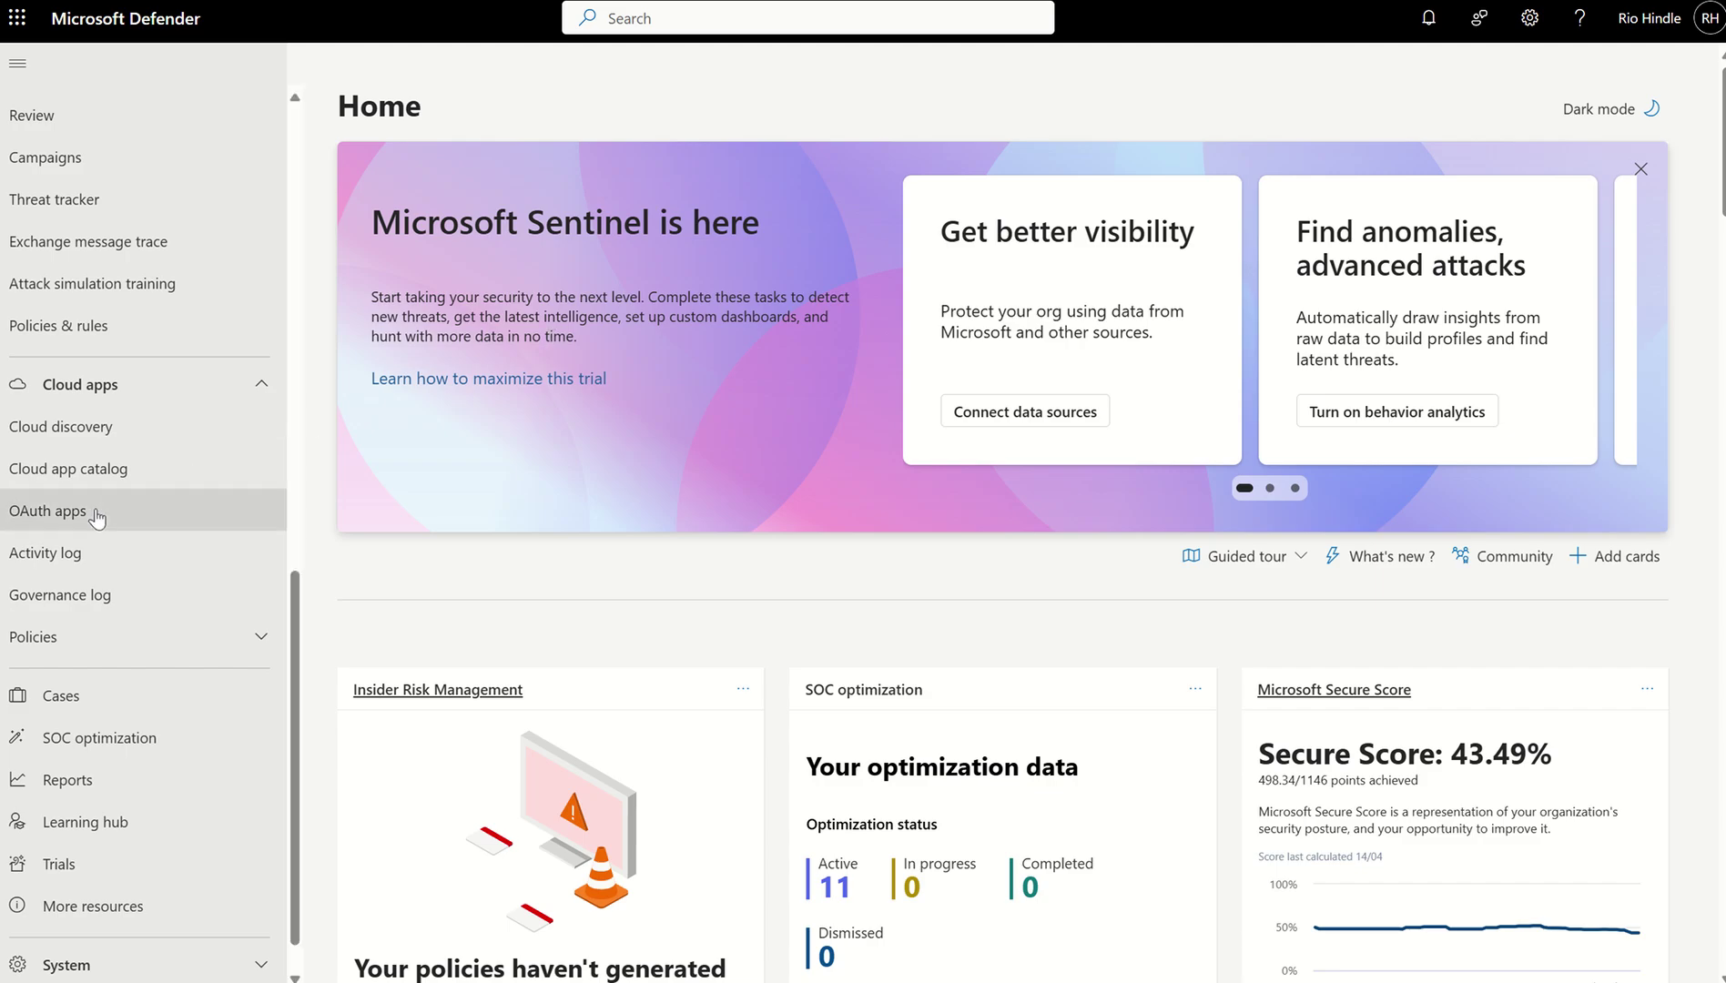
Step: Under System > Settings, open Microsoft Sentinel to see SentinelWorkspace as the primary workspace
{"action": "scroll", "coordinate": [98, 505], "scroll_direction": "down", "scroll_amount": 1}
{"action": "left_click", "coordinate": [87, 920]}
{"action": "left_click", "coordinate": [71, 924]}
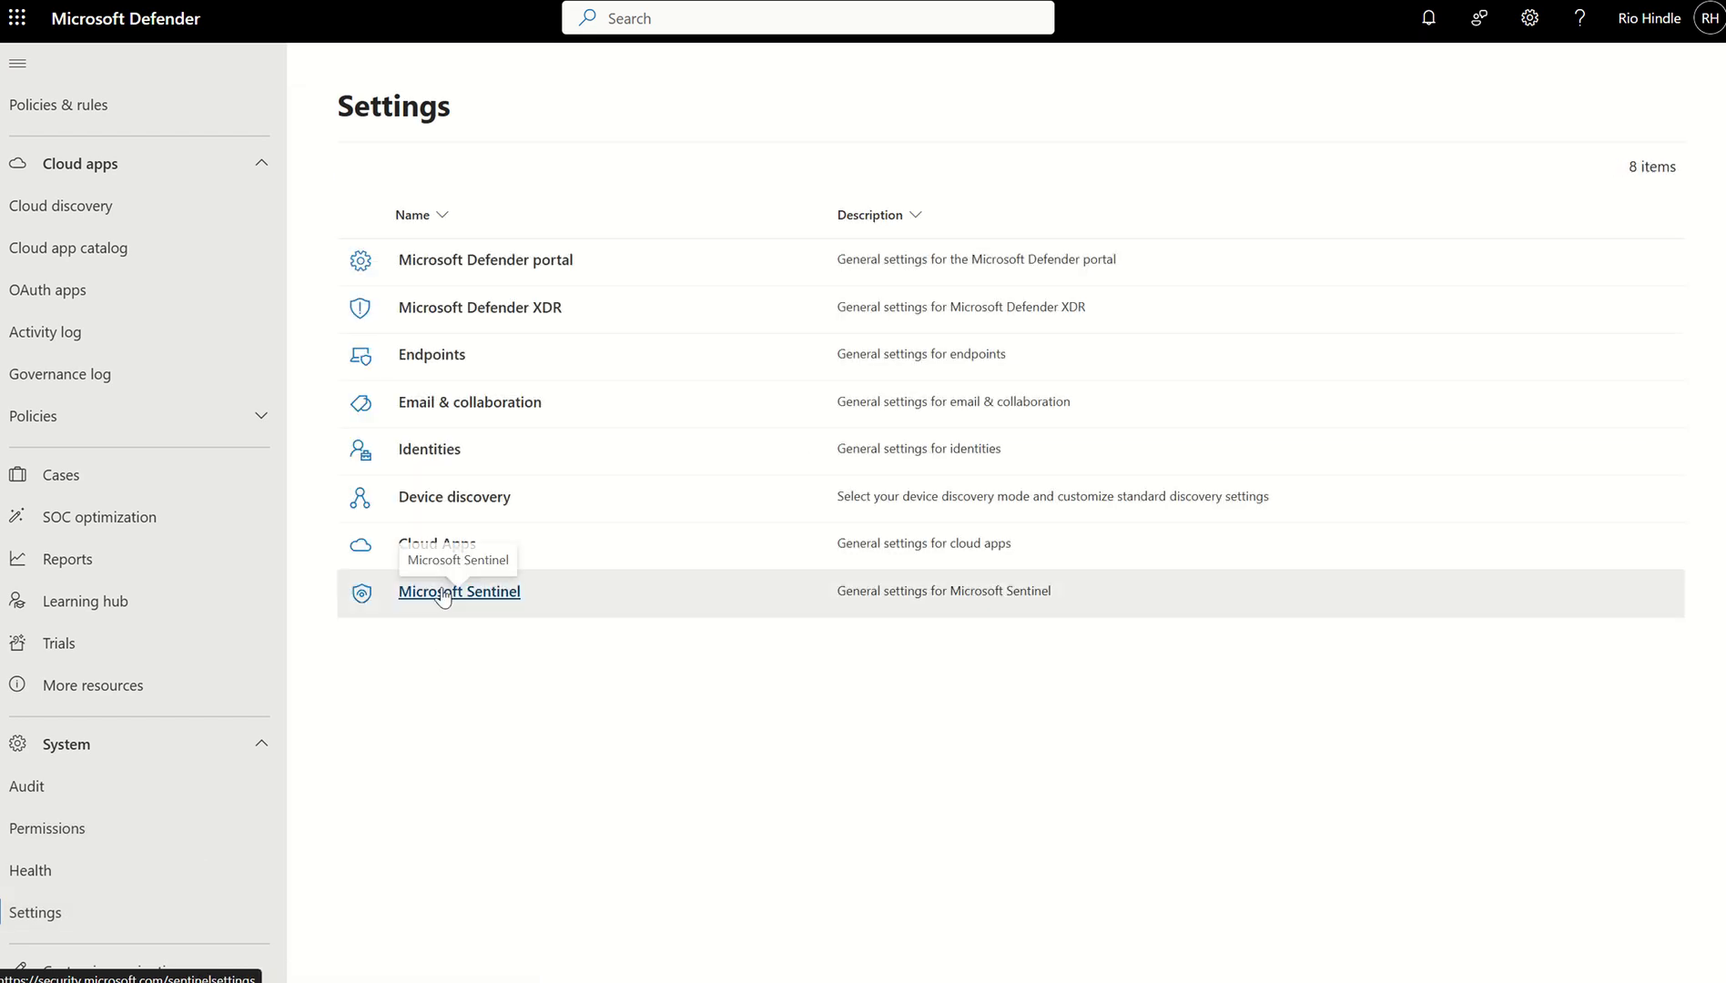
{"action": "left_click", "coordinate": [443, 594]}
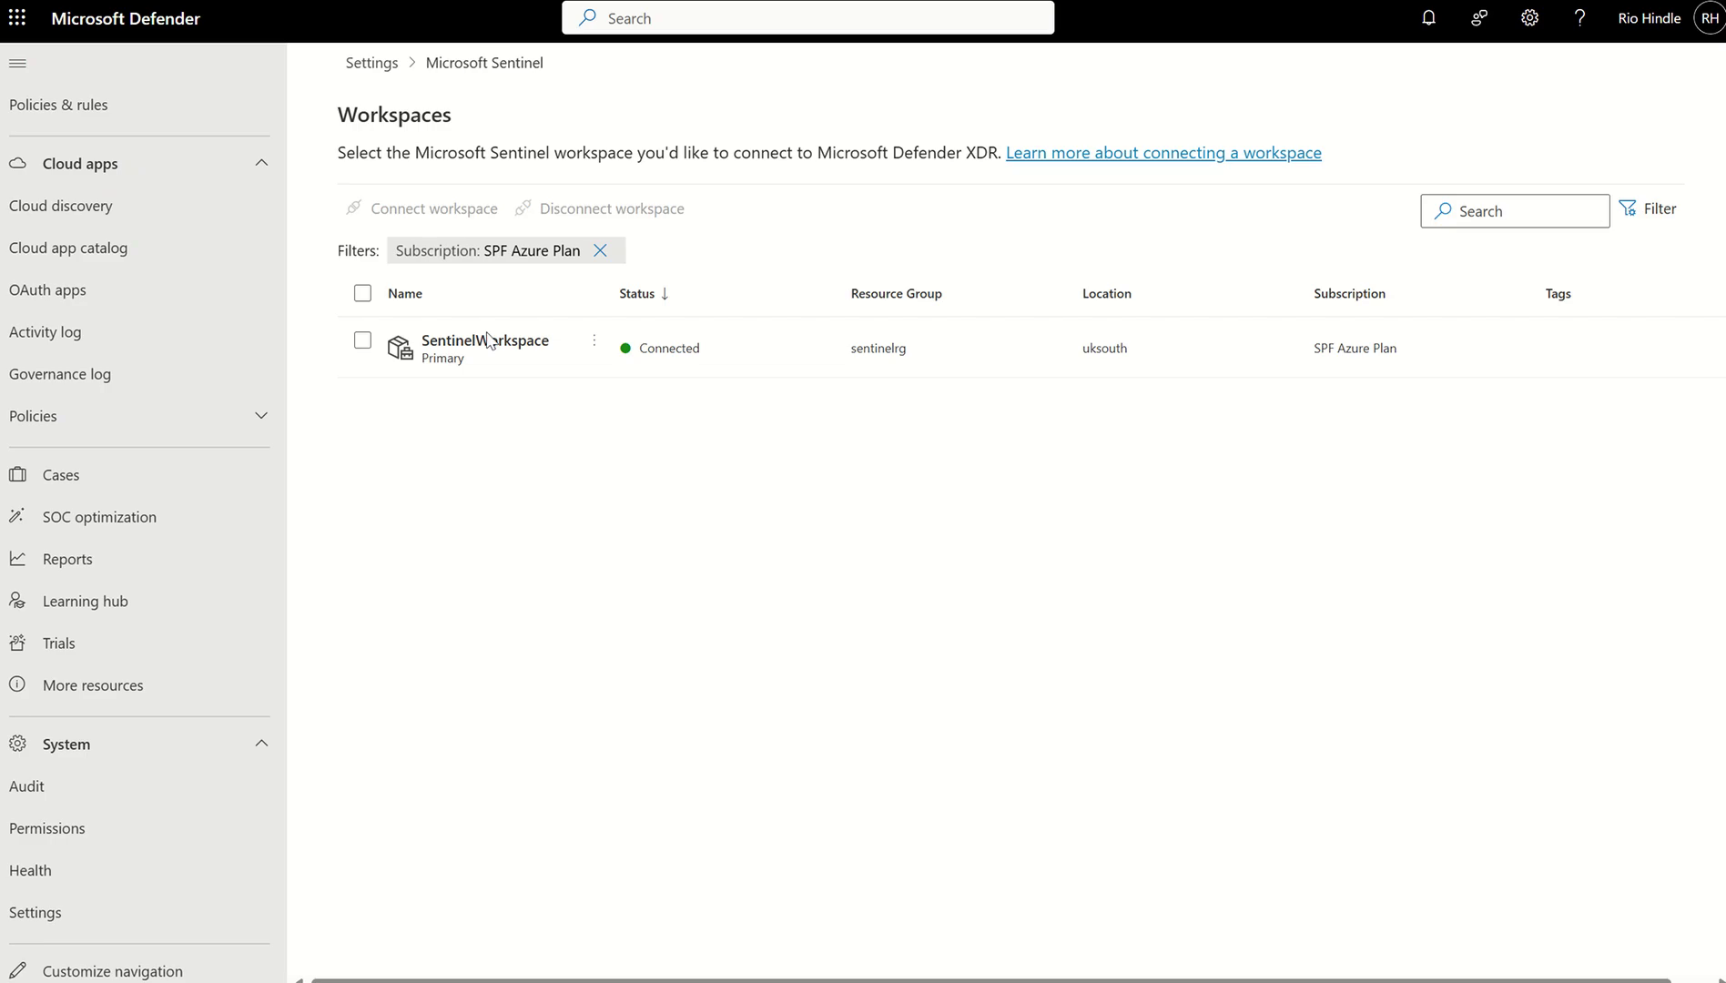
Step: Tick the SentinelWorkspace checkbox in the Workspaces list
{"action": "left_click", "coordinate": [363, 343]}
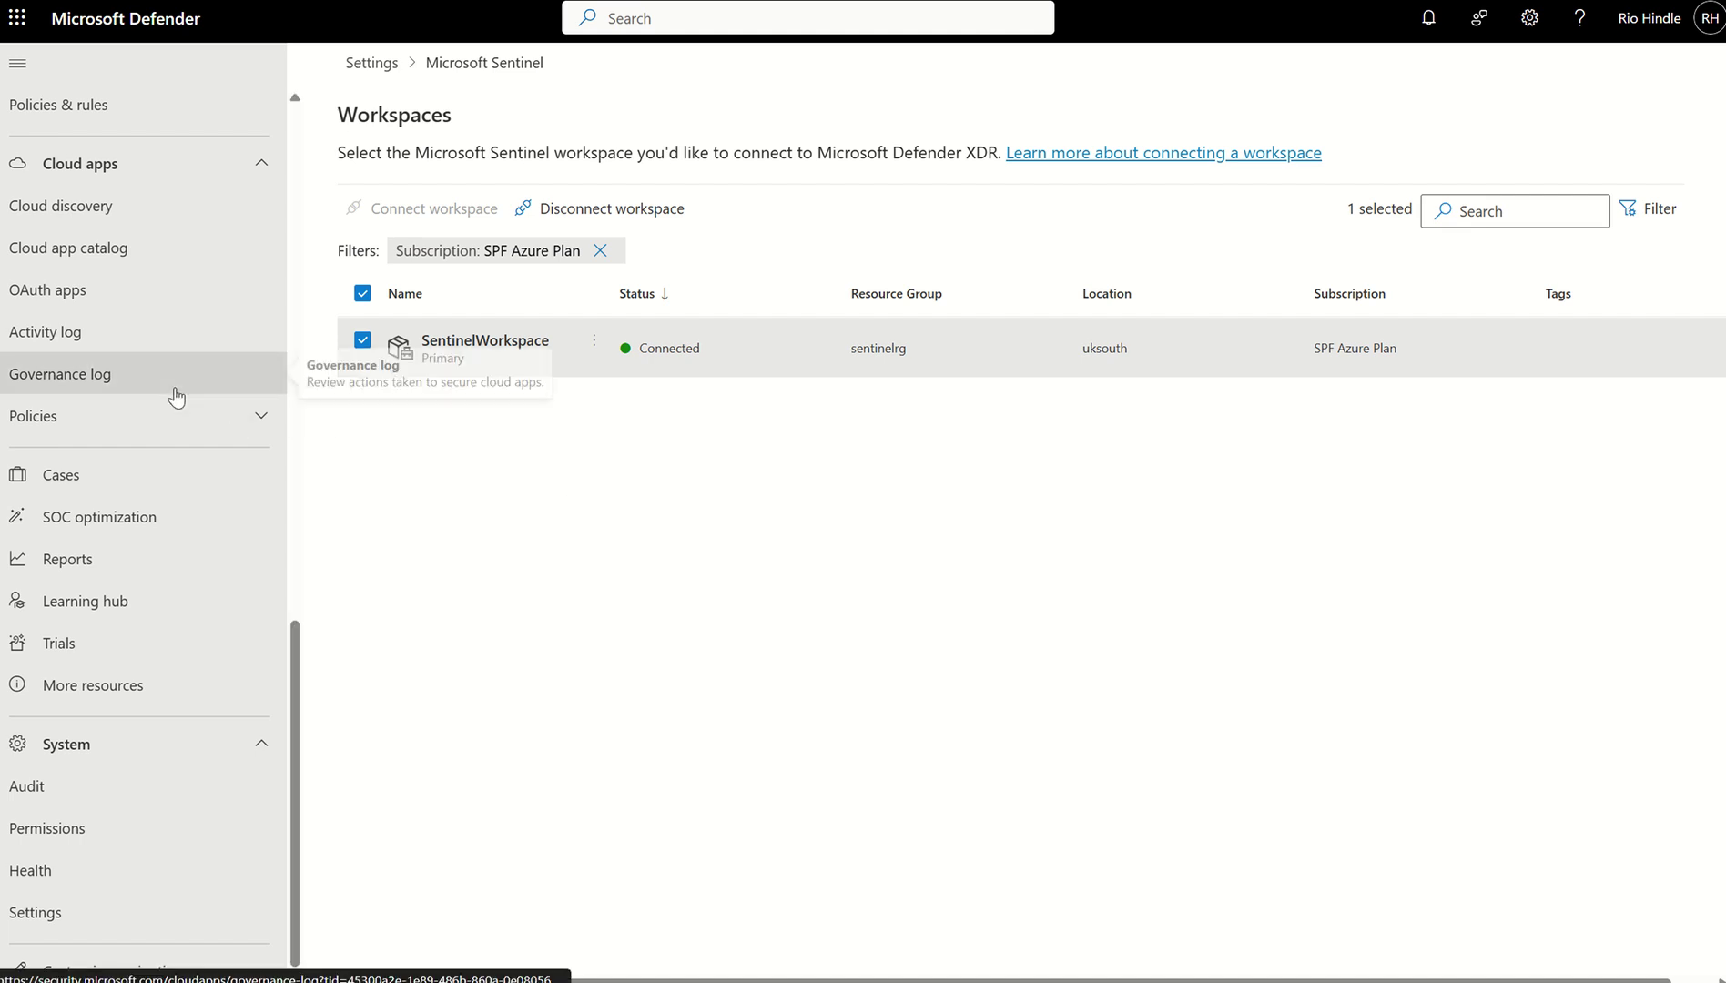
{"action": "scroll", "coordinate": [173, 396], "scroll_direction": "up", "scroll_amount": 10}
{"action": "scroll", "coordinate": [173, 395], "scroll_direction": "up", "scroll_amount": 3}
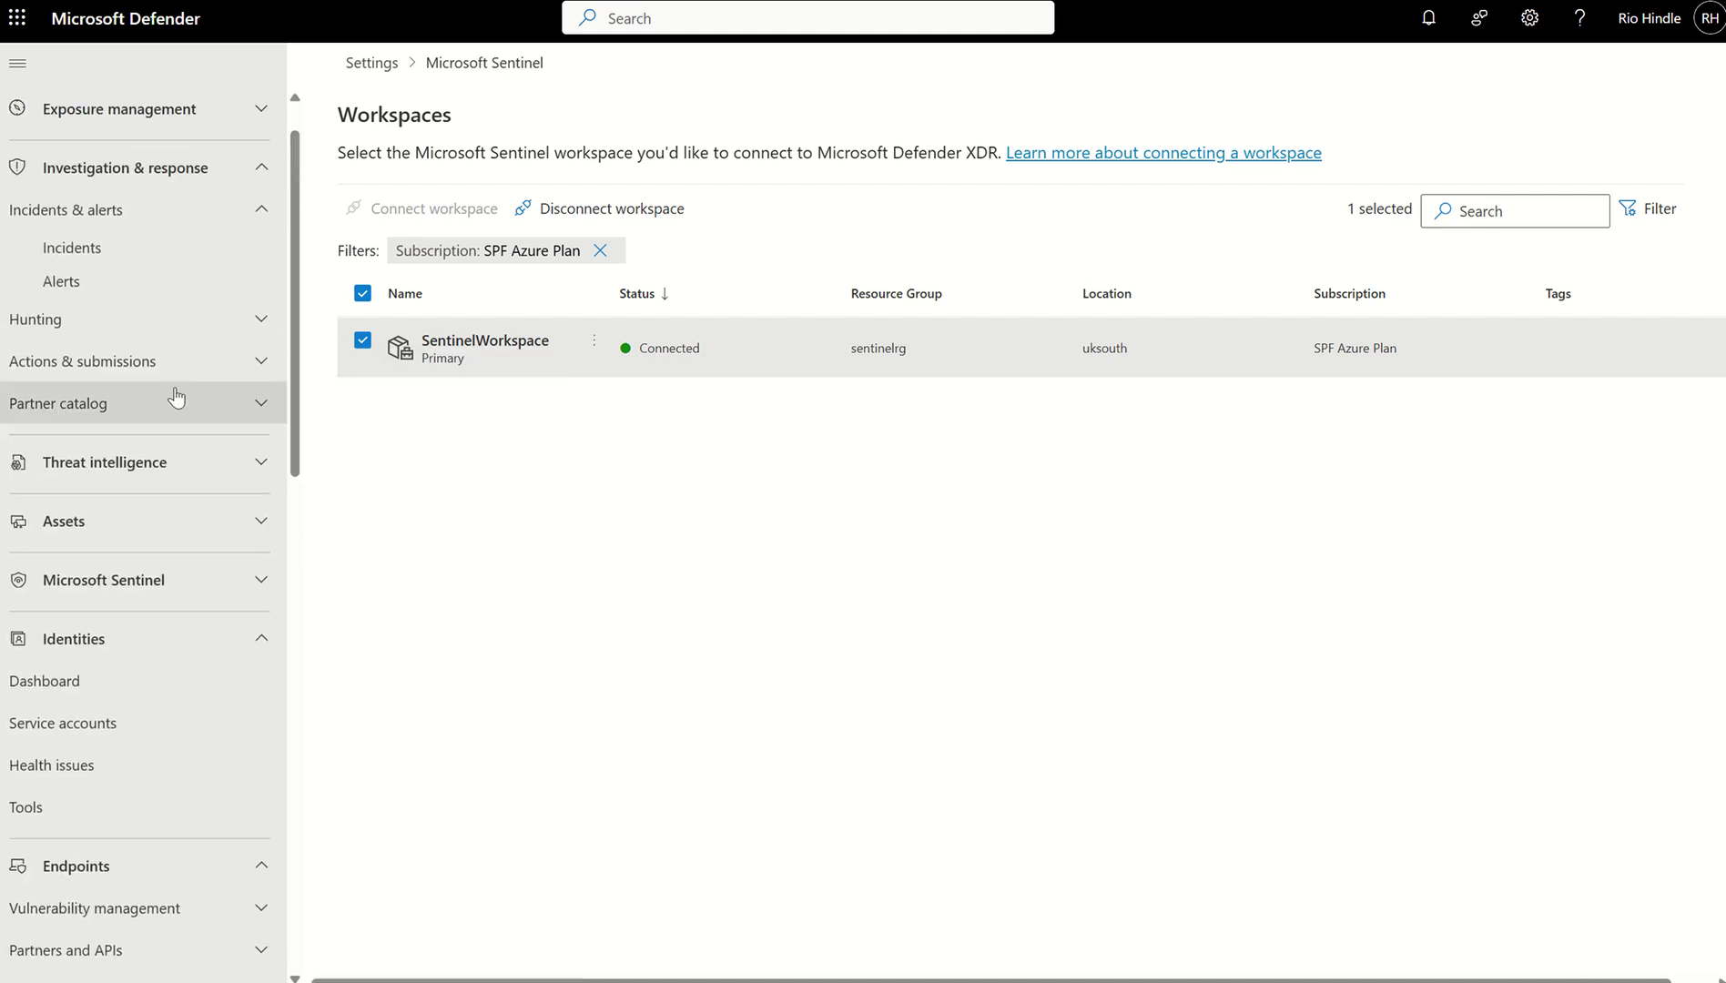
Step: Filter Incidents to SentinelWorkspace, then clear it to list the three CC_Pizza Detection incidents
{"action": "left_click", "coordinate": [81, 250]}
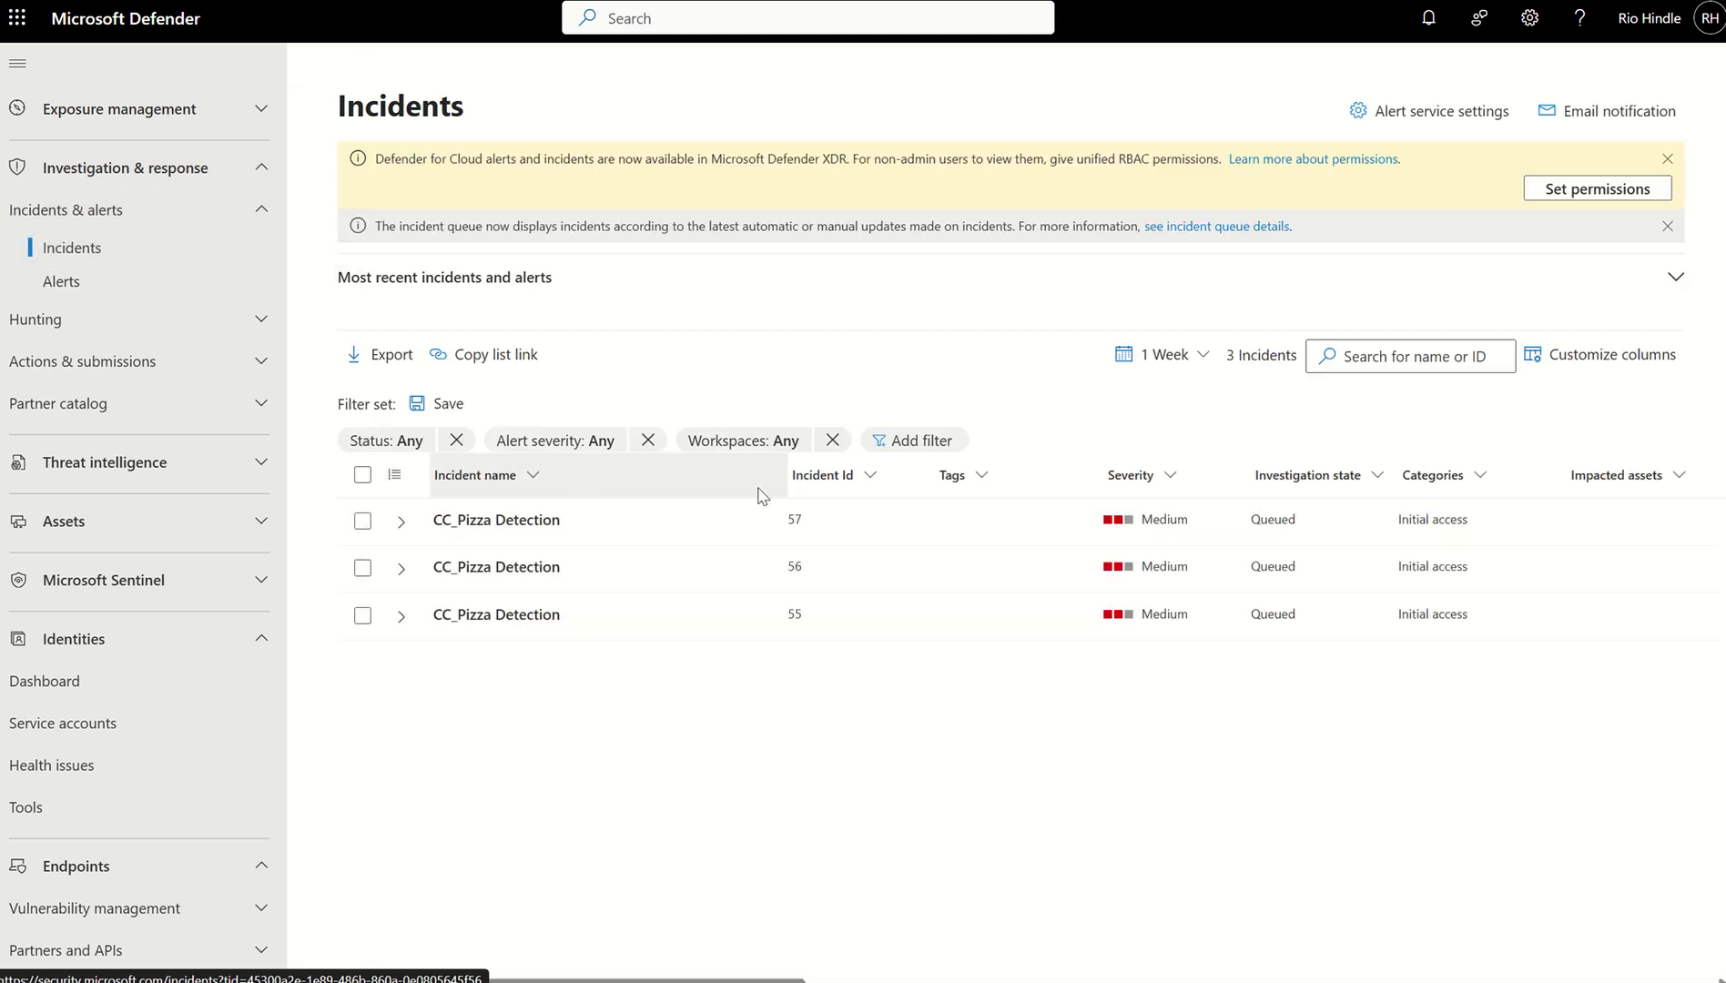
{"action": "left_click", "coordinate": [731, 441]}
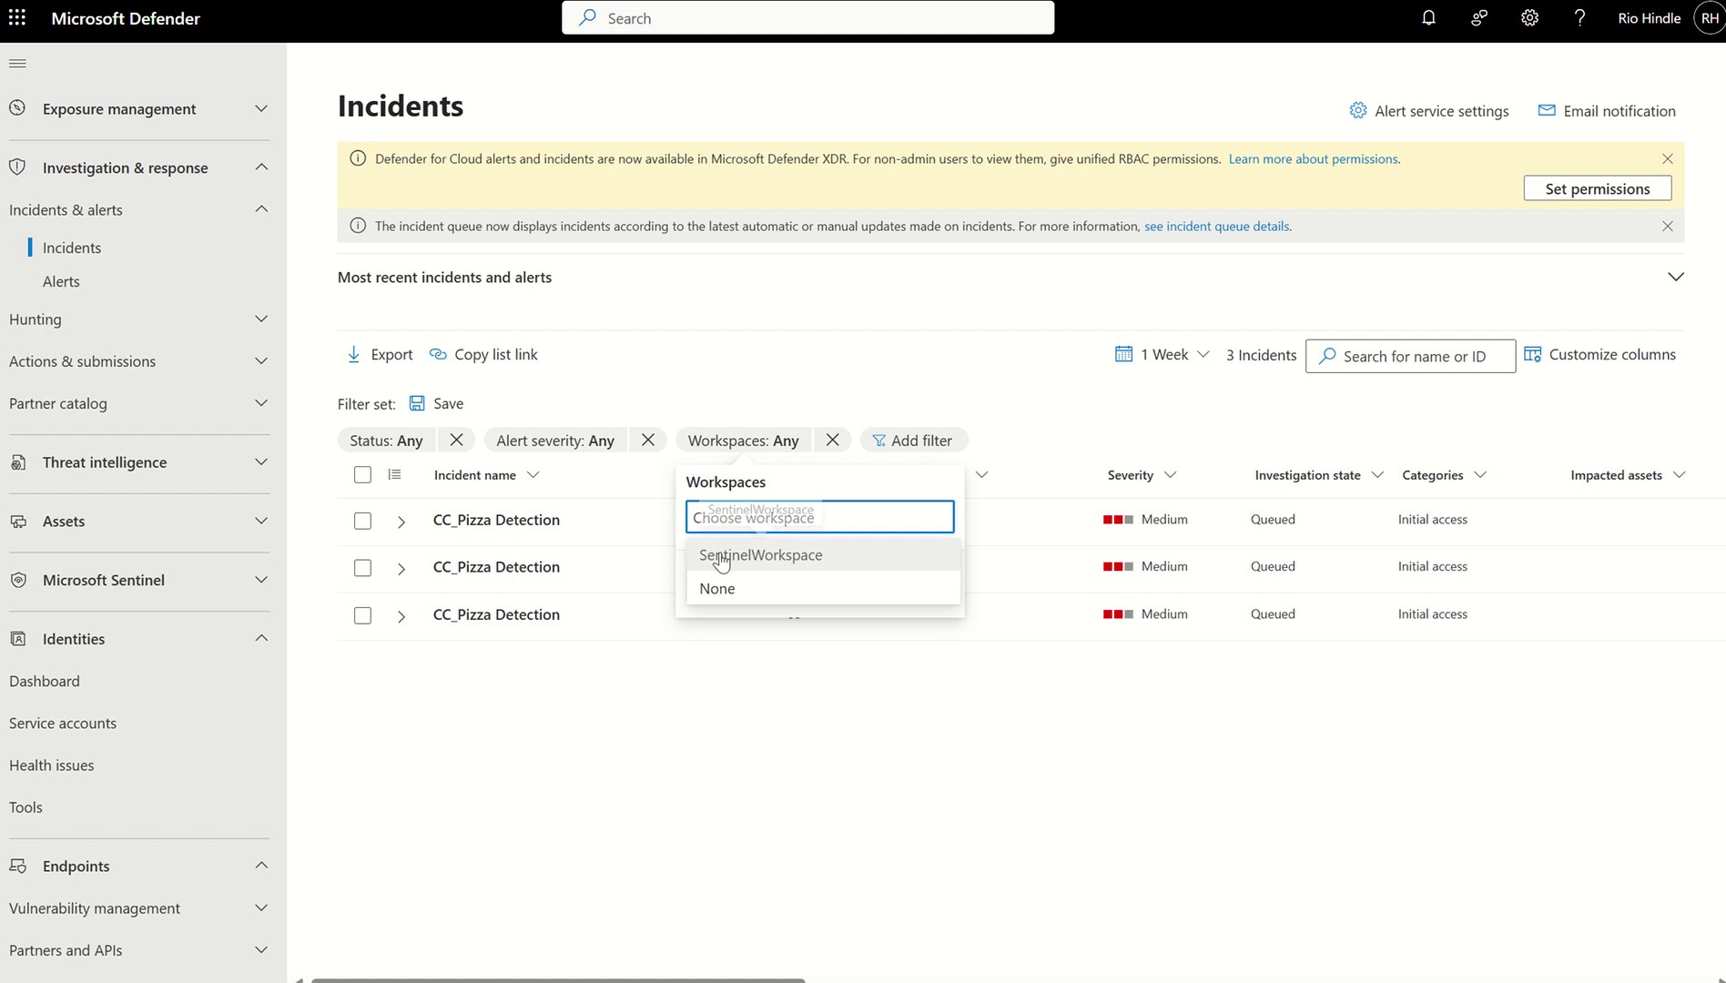
{"action": "left_click", "coordinate": [721, 557]}
{"action": "left_click", "coordinate": [727, 585]}
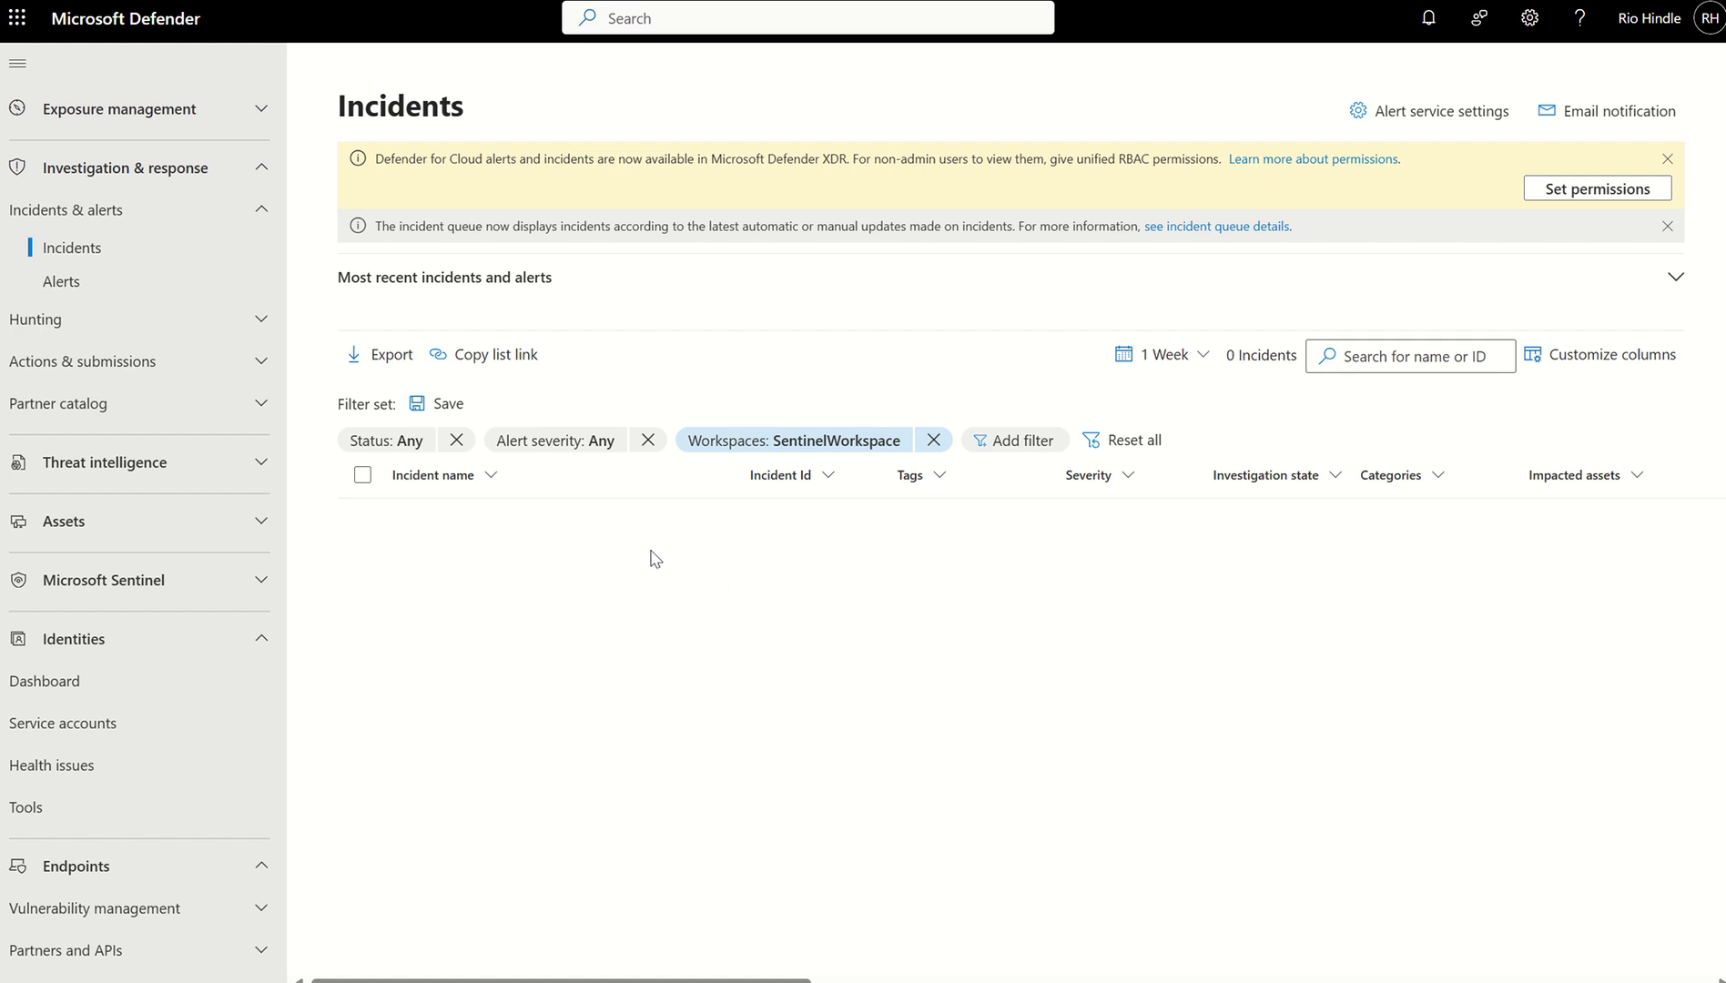
{"action": "left_click", "coordinate": [934, 441]}
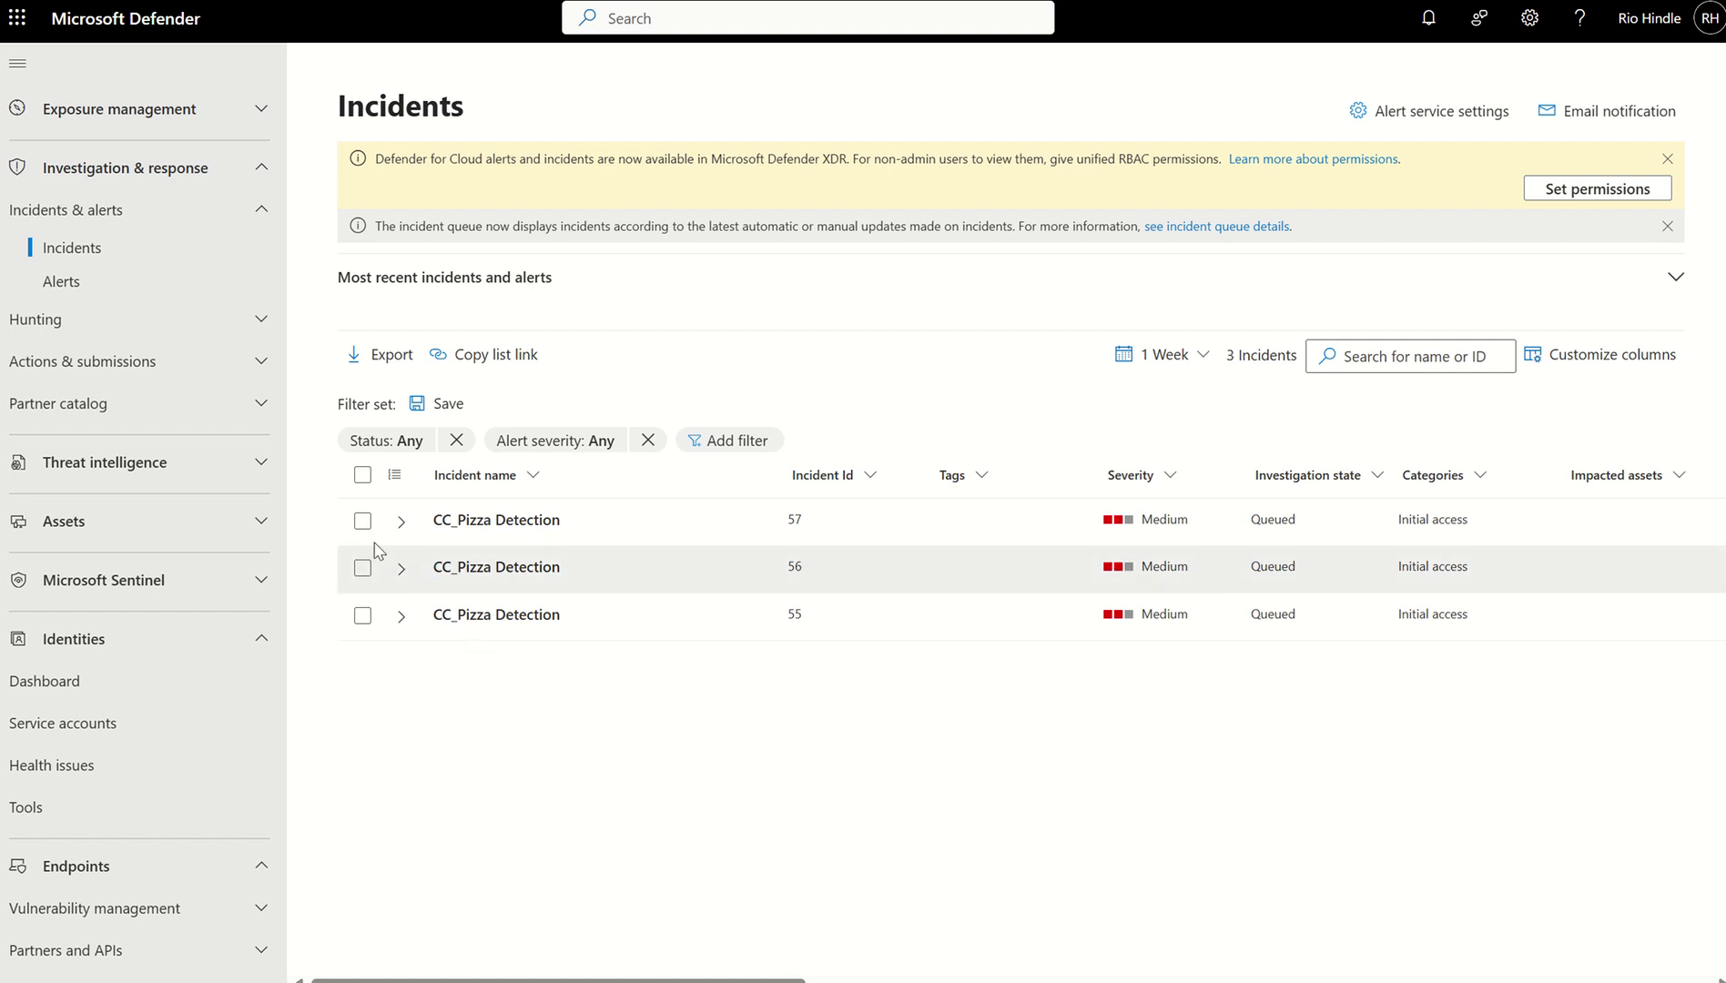
Step: Select CC_Pizza Detection incidents 57 and 56, then scroll through the incident list
{"action": "left_click", "coordinate": [362, 521]}
{"action": "left_click", "coordinate": [363, 570]}
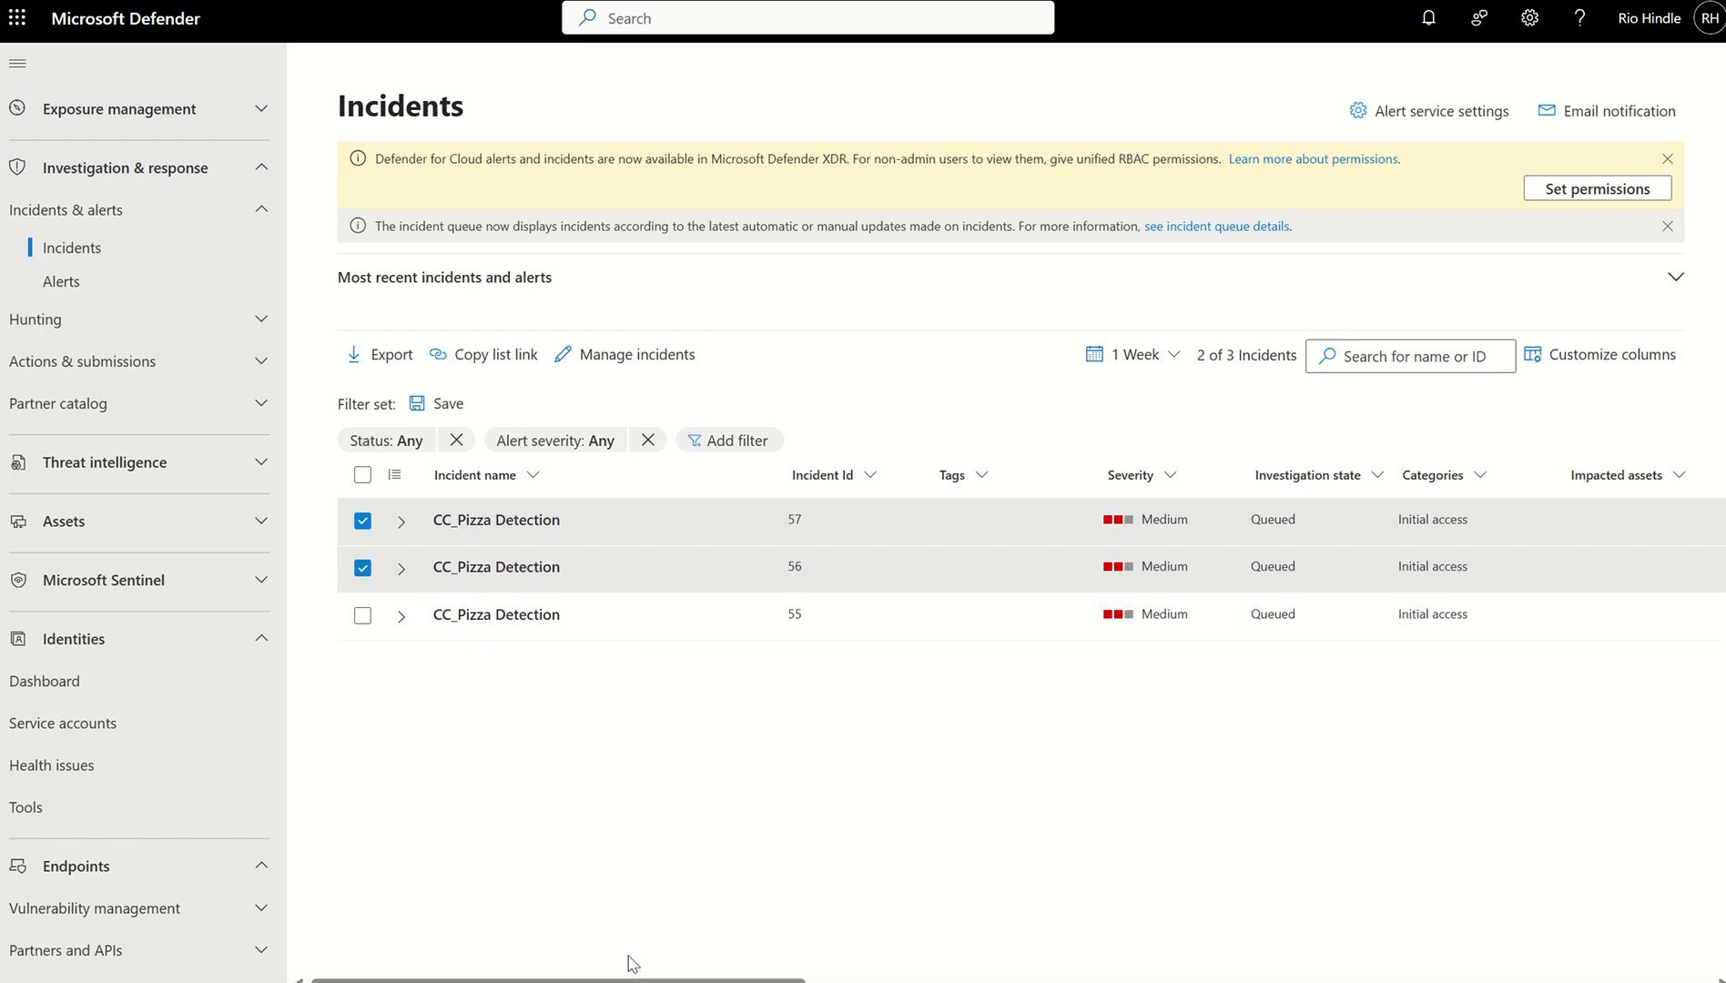
{"action": "left_click_drag", "start_coordinate": [607, 980], "coordinate": [1129, 980]}
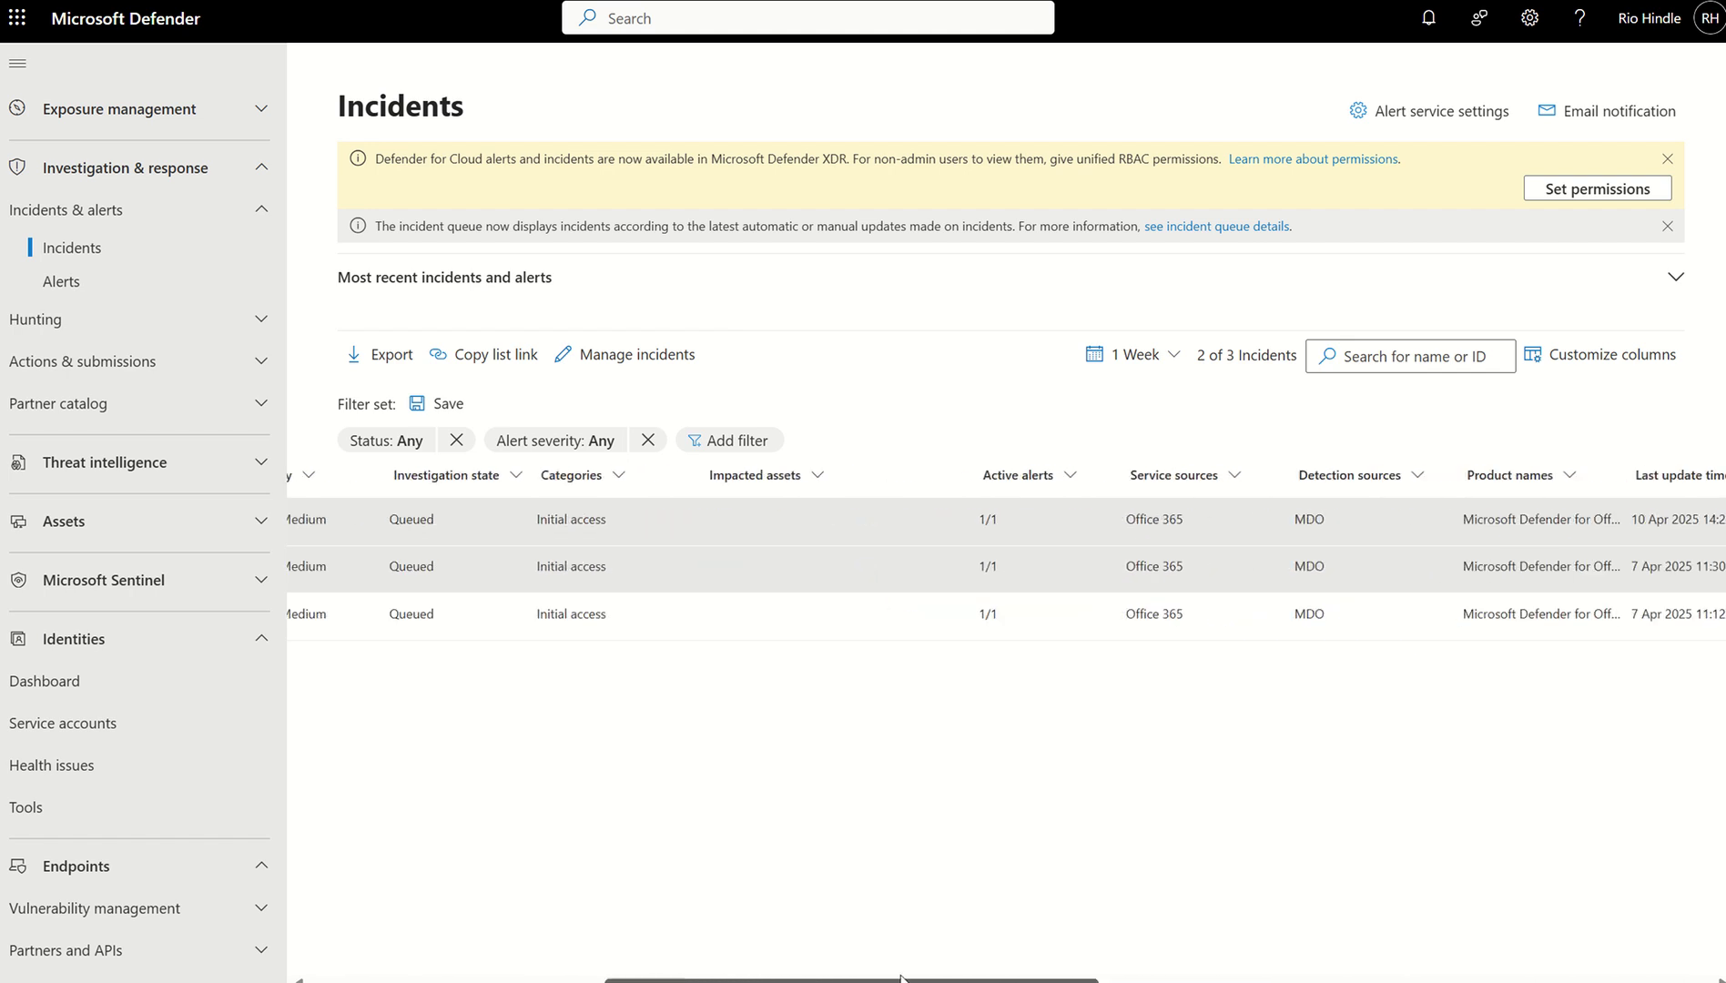
{"action": "left_click_drag", "start_coordinate": [902, 980], "coordinate": [609, 981]}
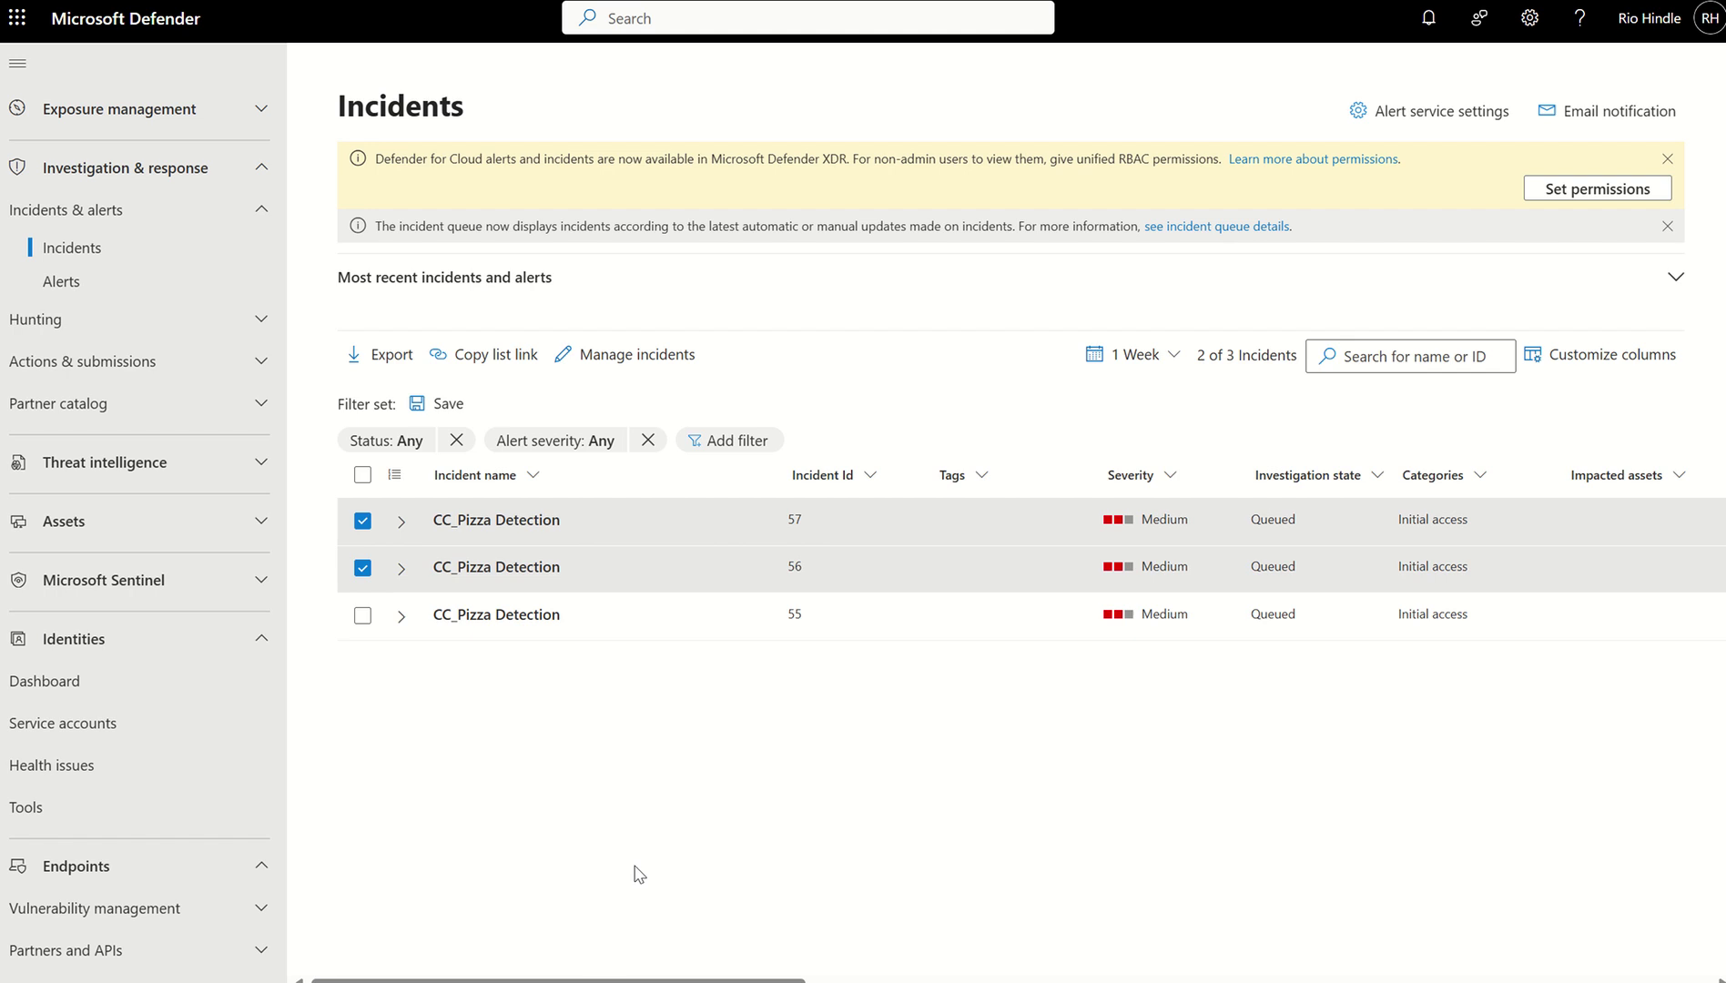
{"action": "scroll", "coordinate": [146, 678], "scroll_direction": "down", "scroll_amount": 5}
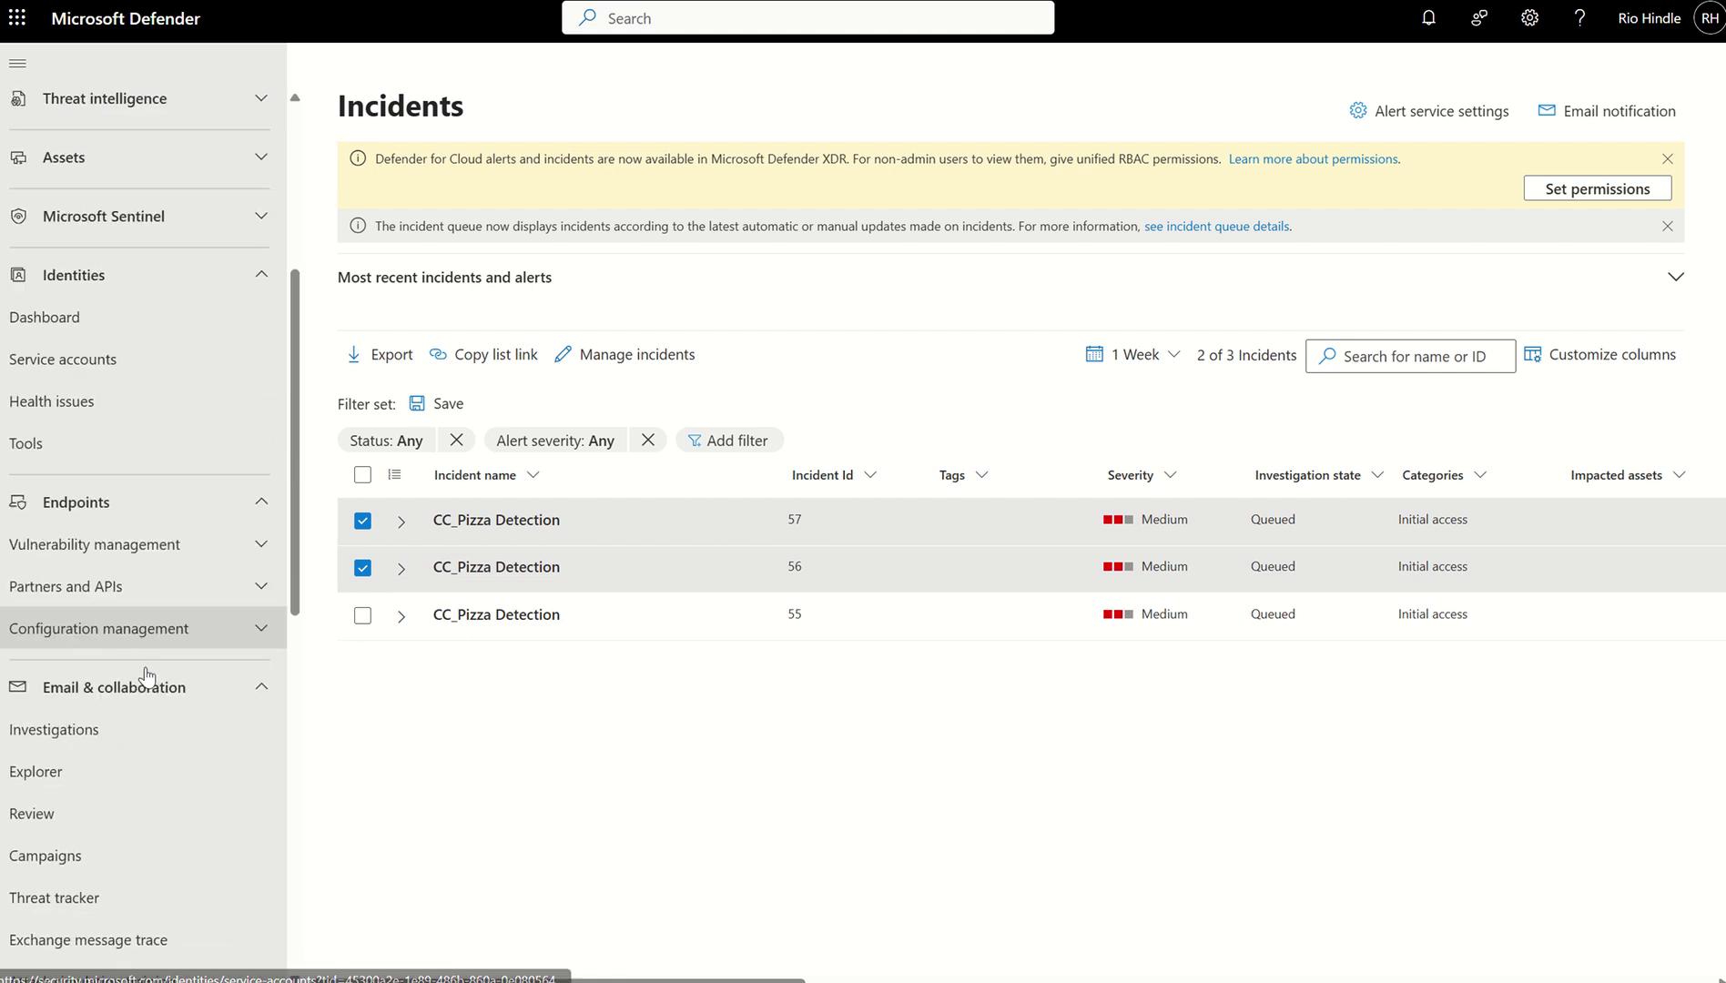
{"action": "scroll", "coordinate": [147, 678], "scroll_direction": "down", "scroll_amount": 6}
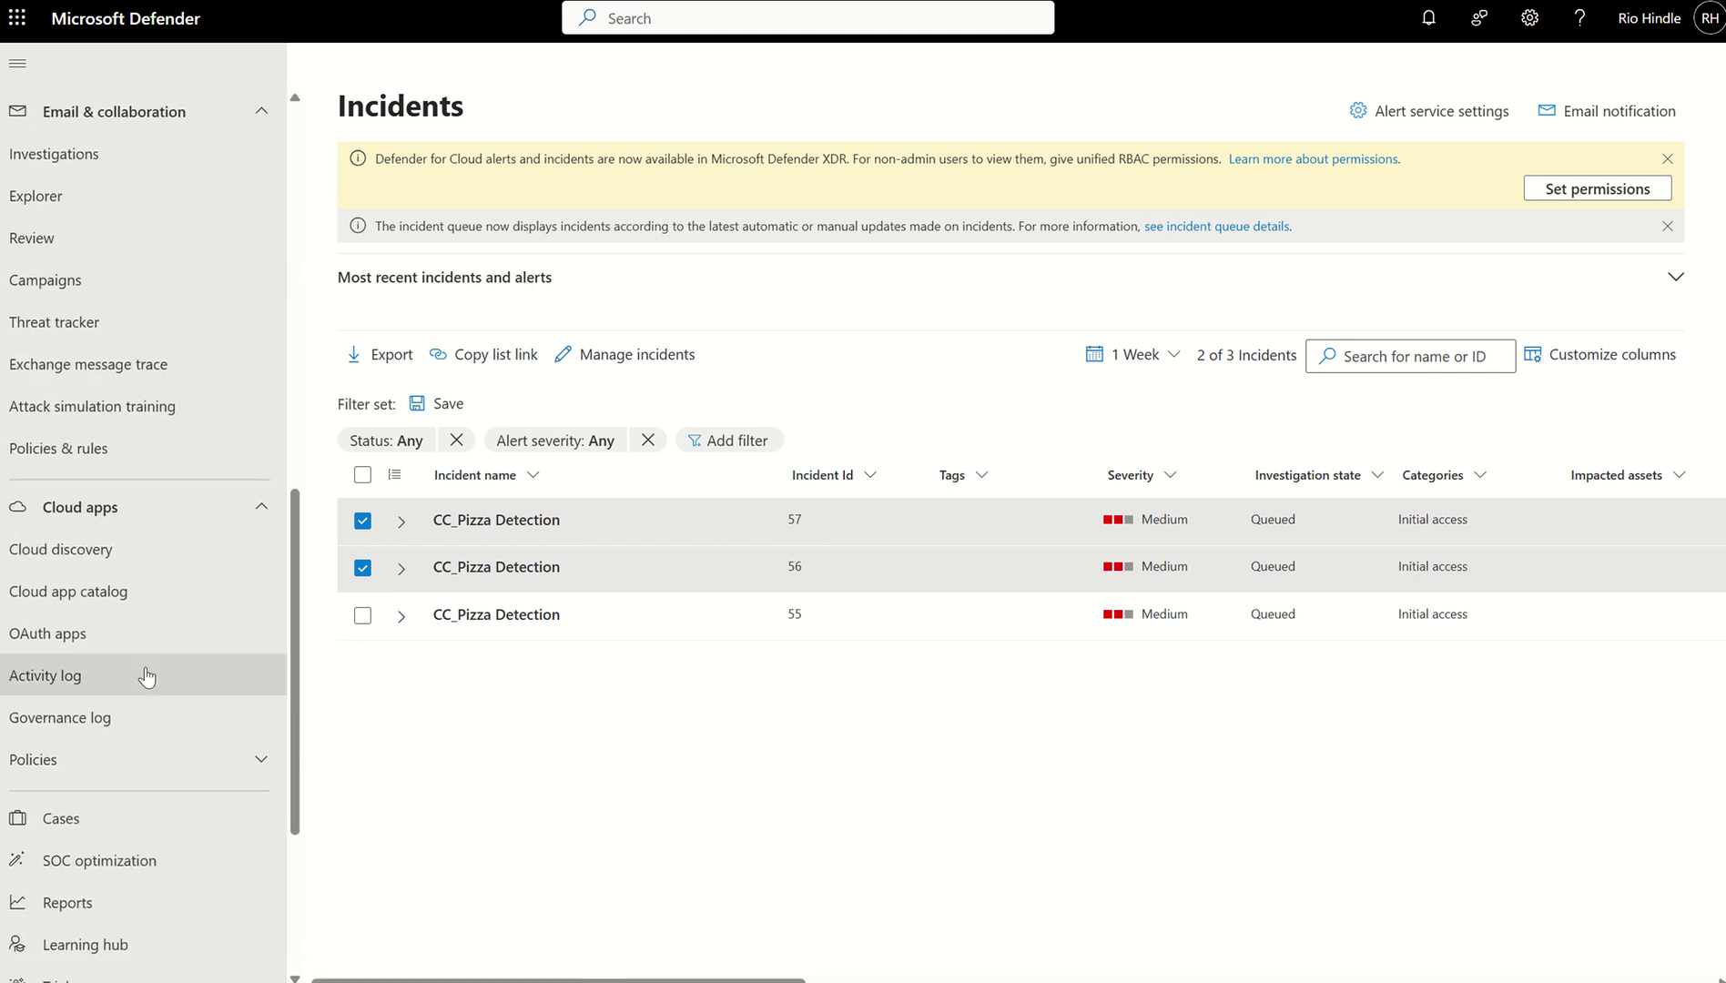
{"action": "scroll", "coordinate": [147, 678], "scroll_direction": "down", "scroll_amount": 2}
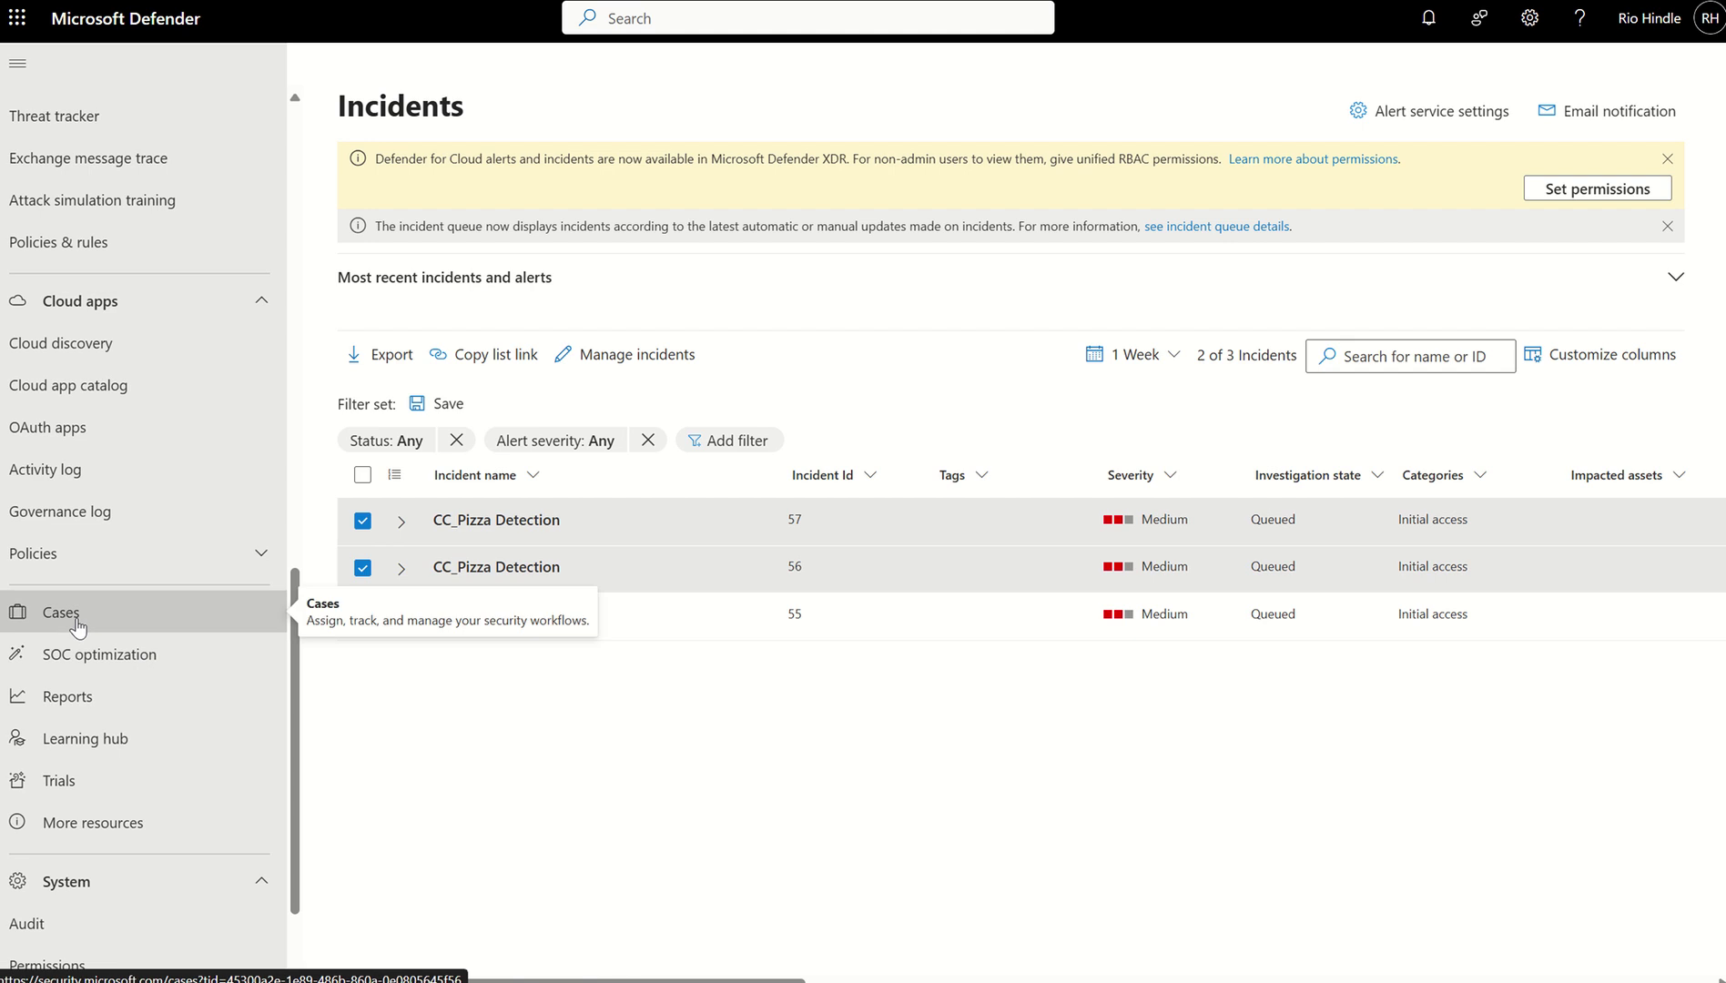
Step: In Cases, preview Test Case's details, close the preview, and start a new case
{"action": "left_click", "coordinate": [78, 623]}
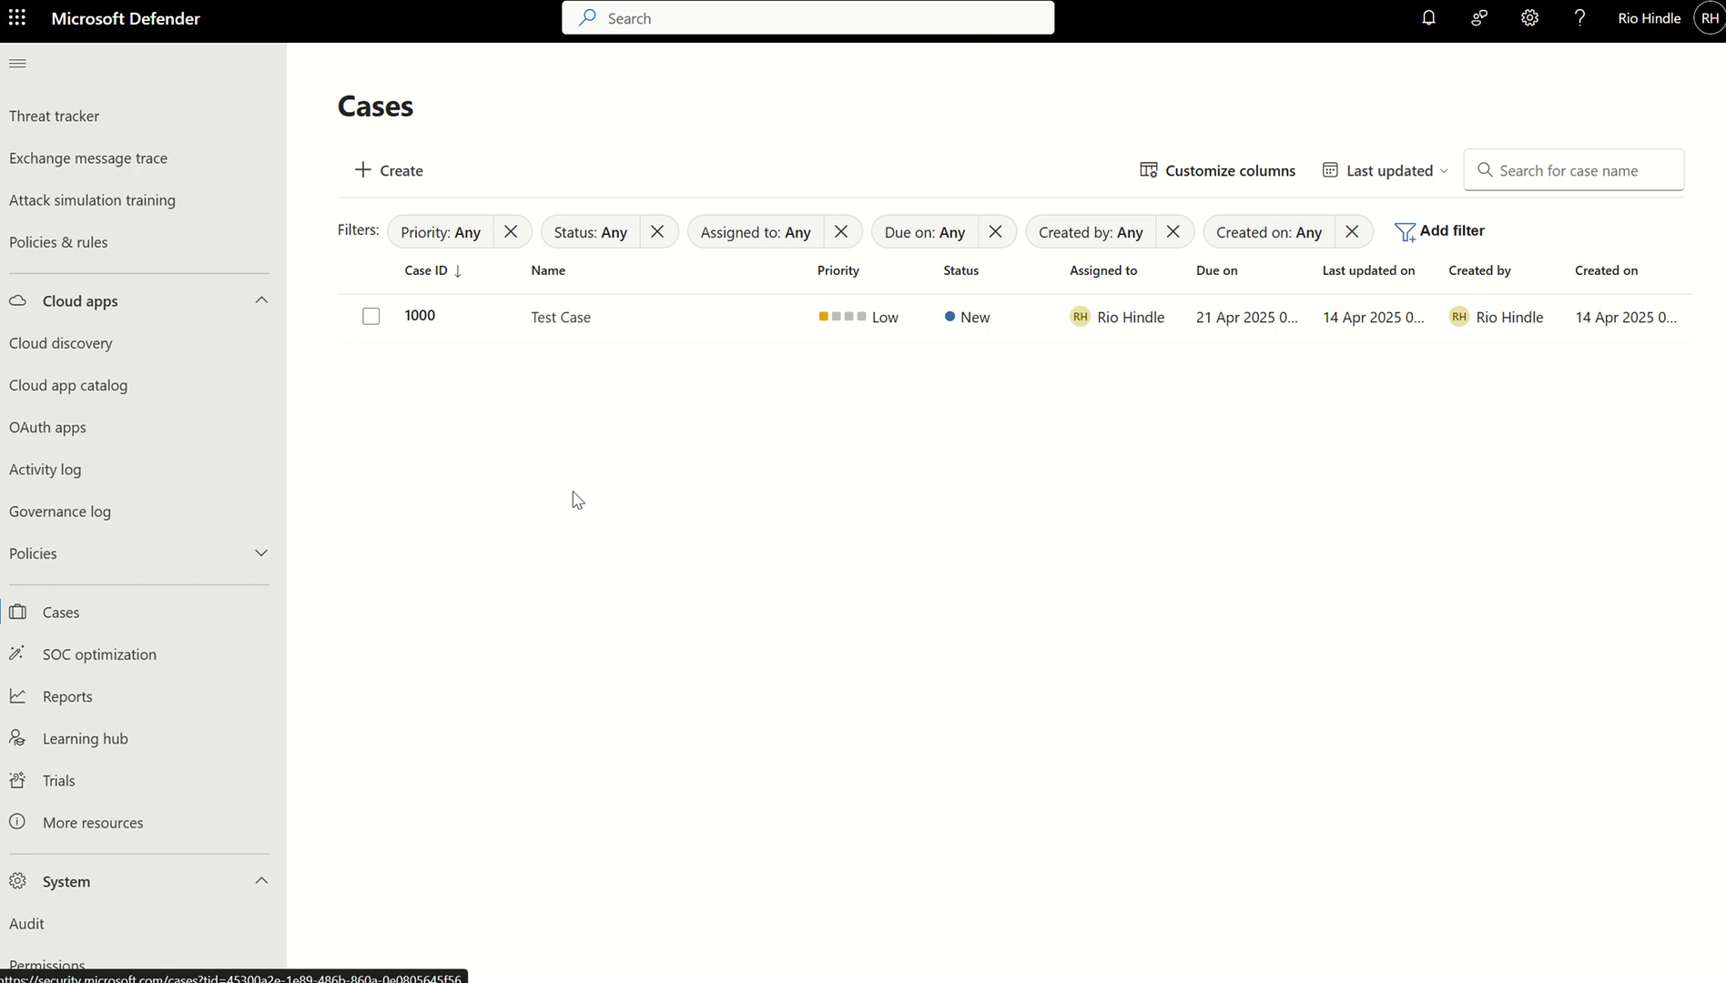
{"action": "left_click", "coordinate": [511, 325]}
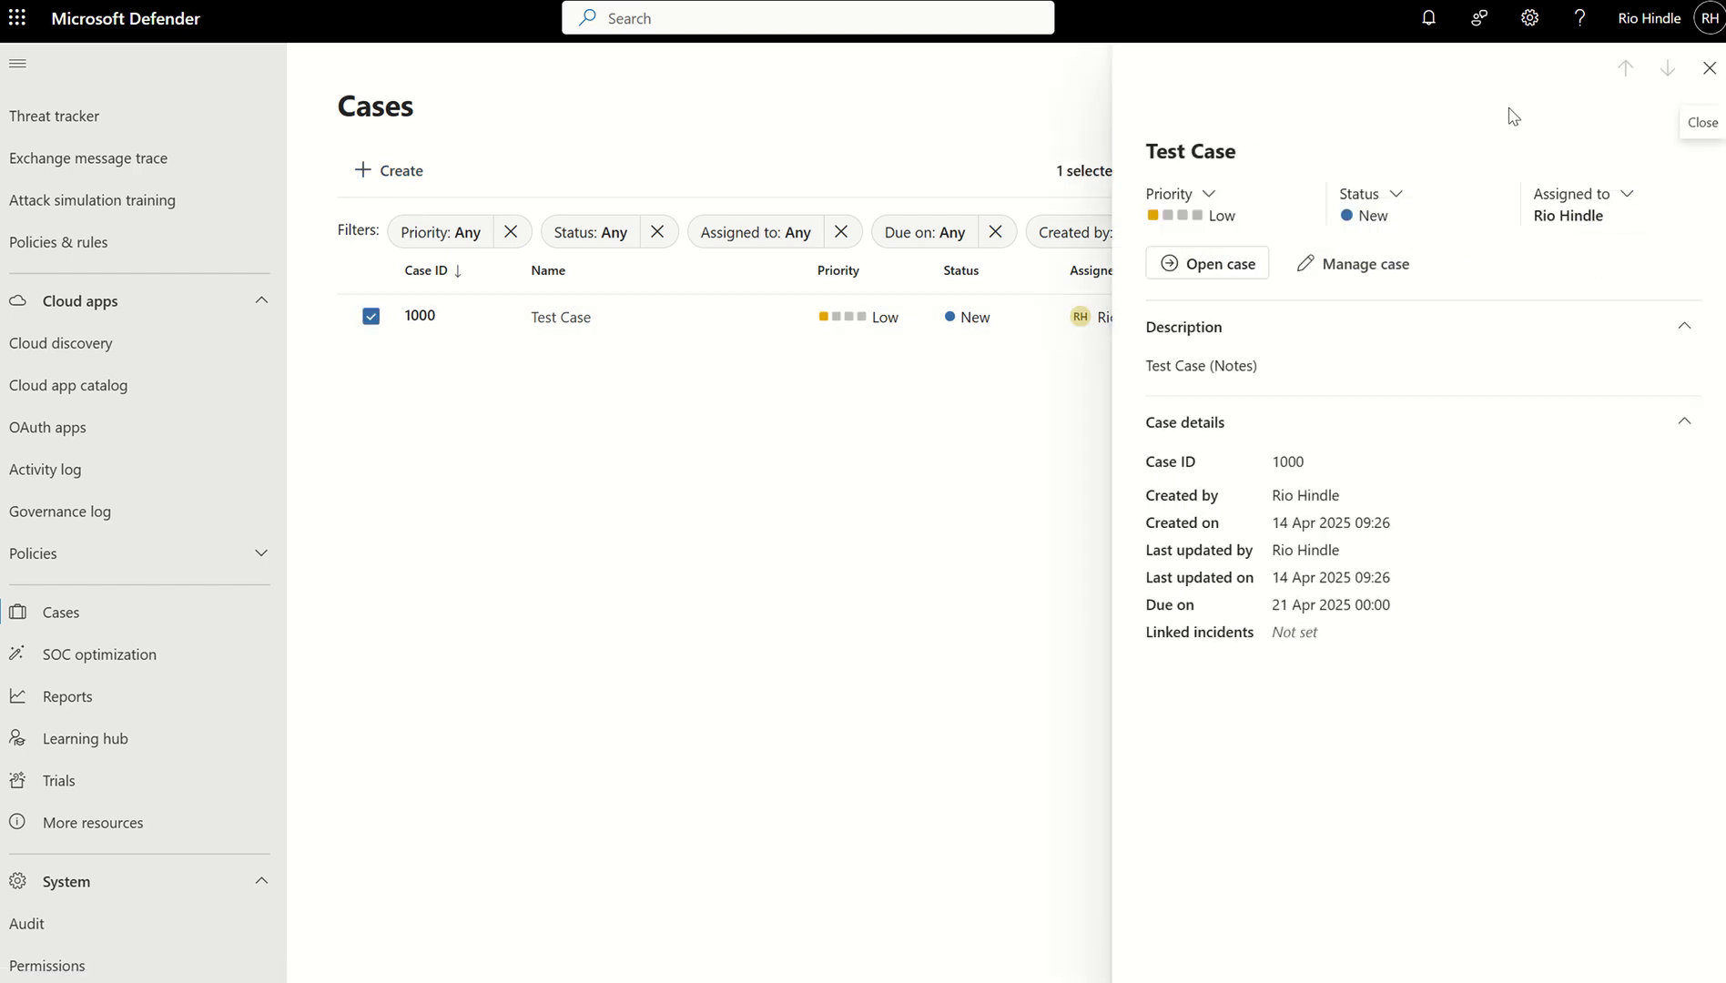
{"action": "left_click", "coordinate": [1709, 67]}
{"action": "left_click", "coordinate": [383, 170]}
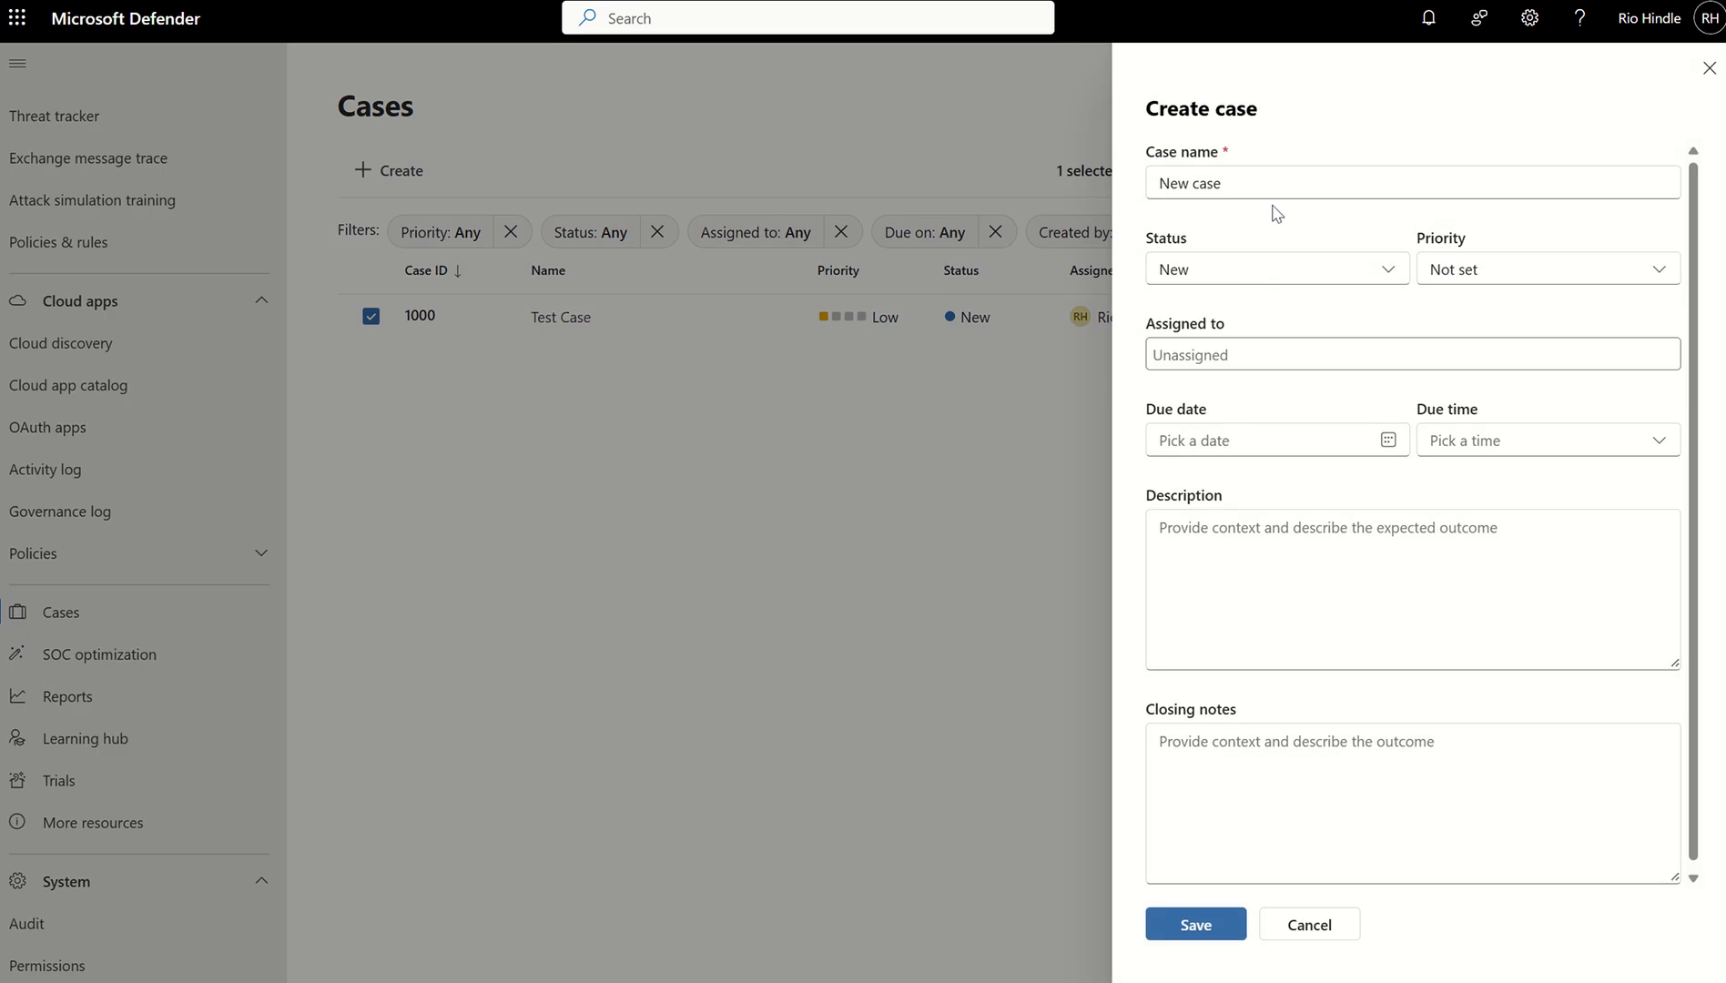
Step: Review the new case's Status and Priority options, then cancel the unsaved case form
{"action": "left_click", "coordinate": [1316, 269]}
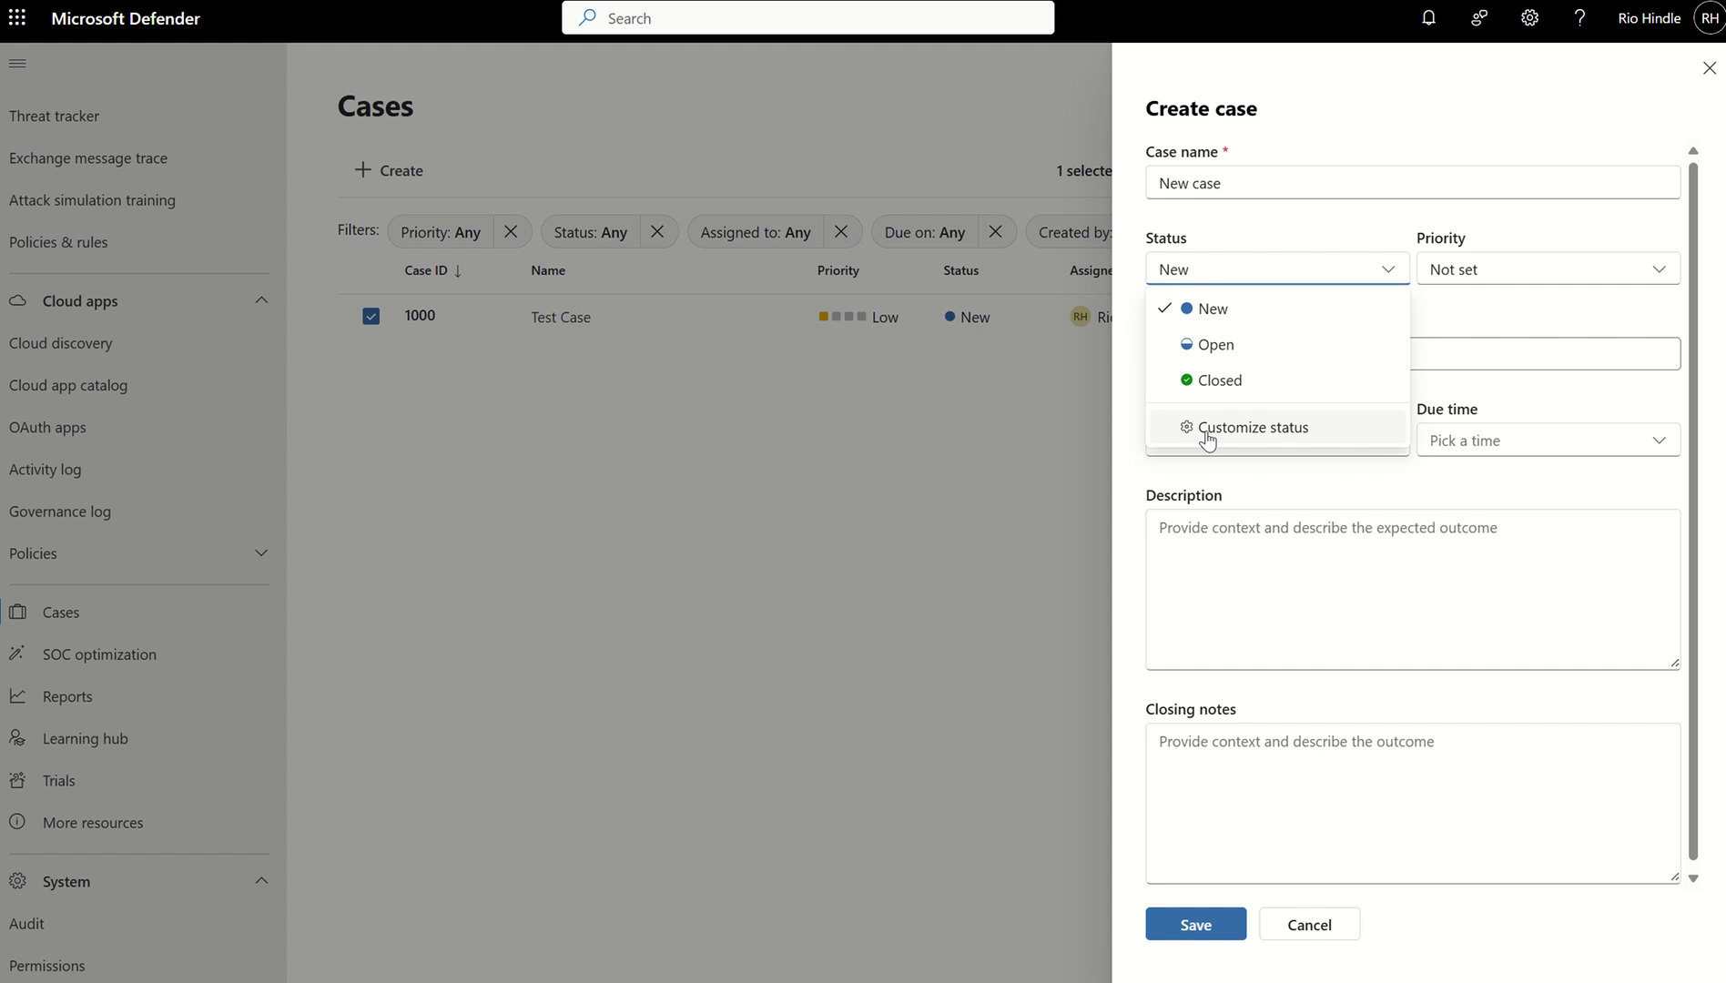
{"action": "left_click", "coordinate": [1474, 273]}
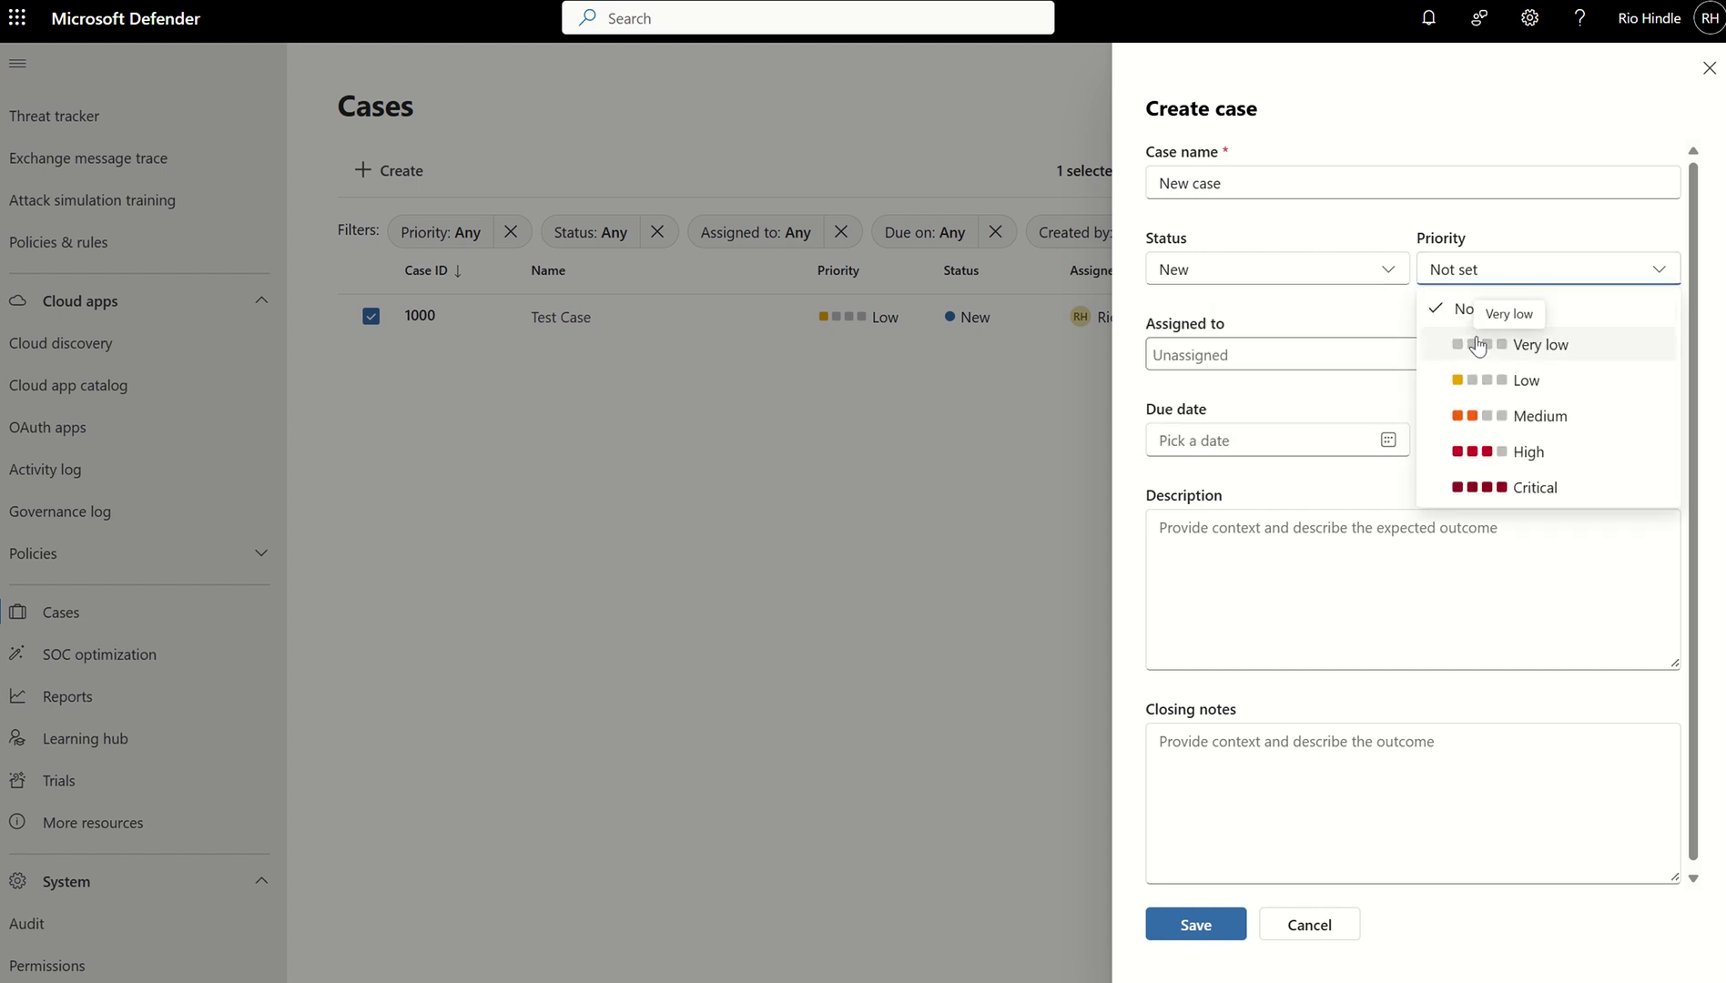
{"action": "left_click", "coordinate": [1283, 412]}
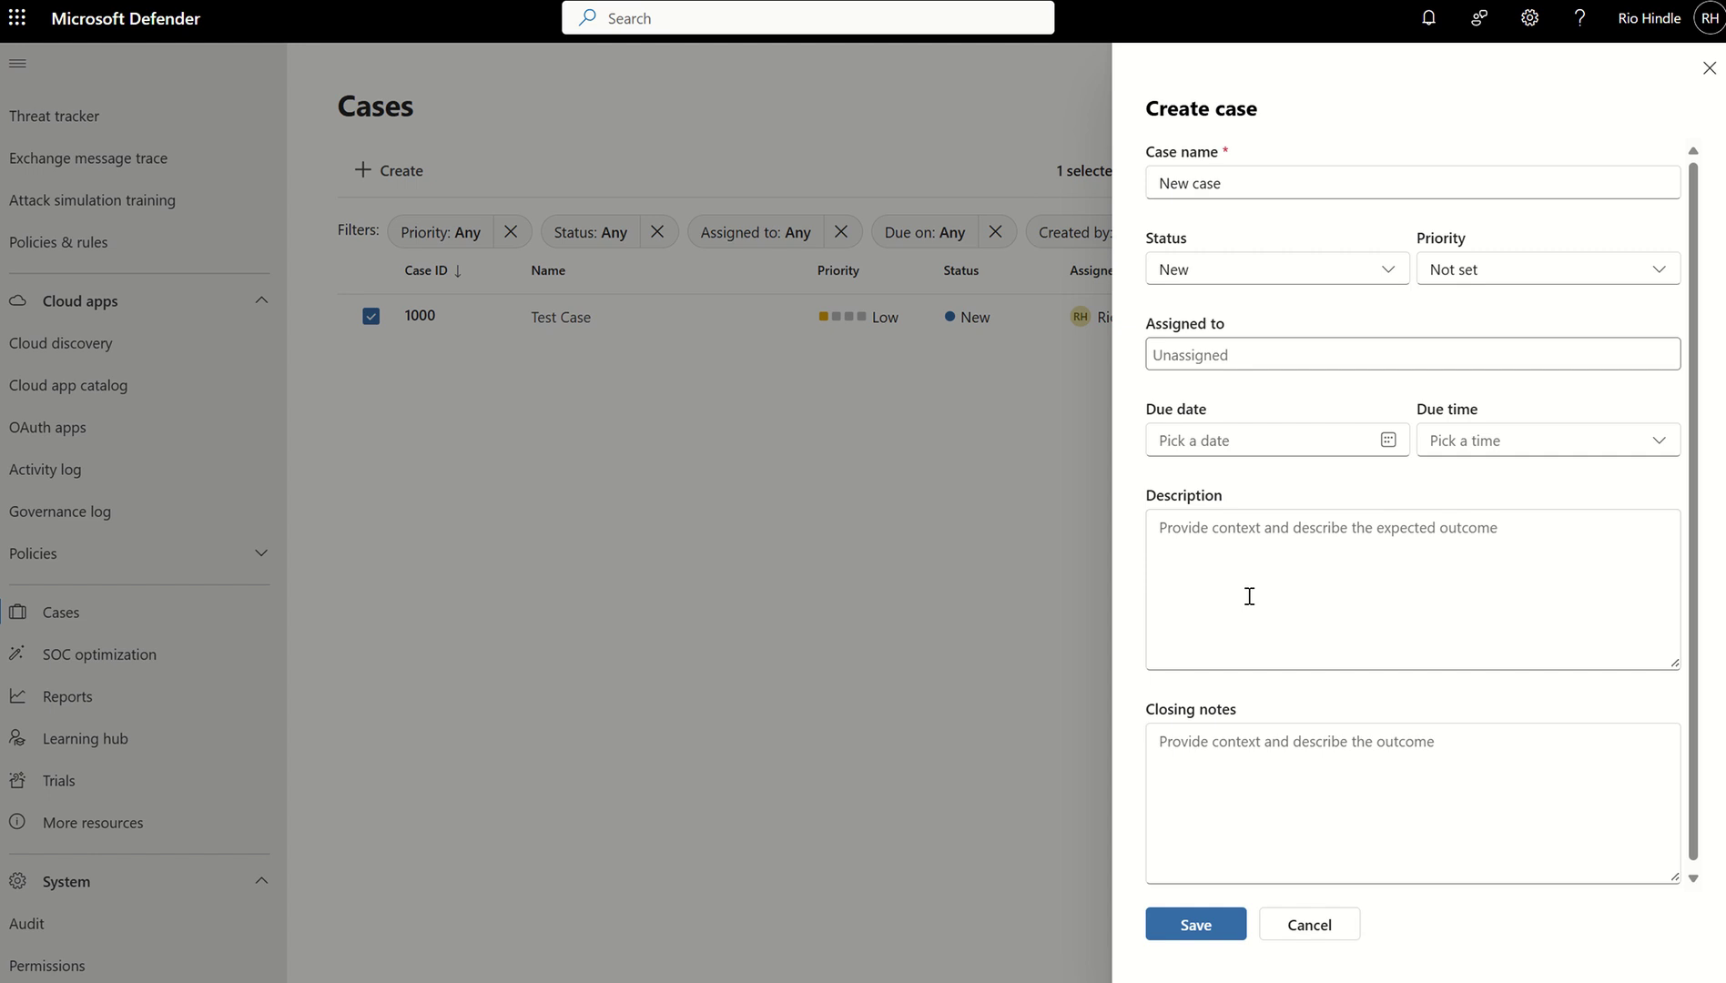
{"action": "left_click", "coordinate": [1318, 926]}
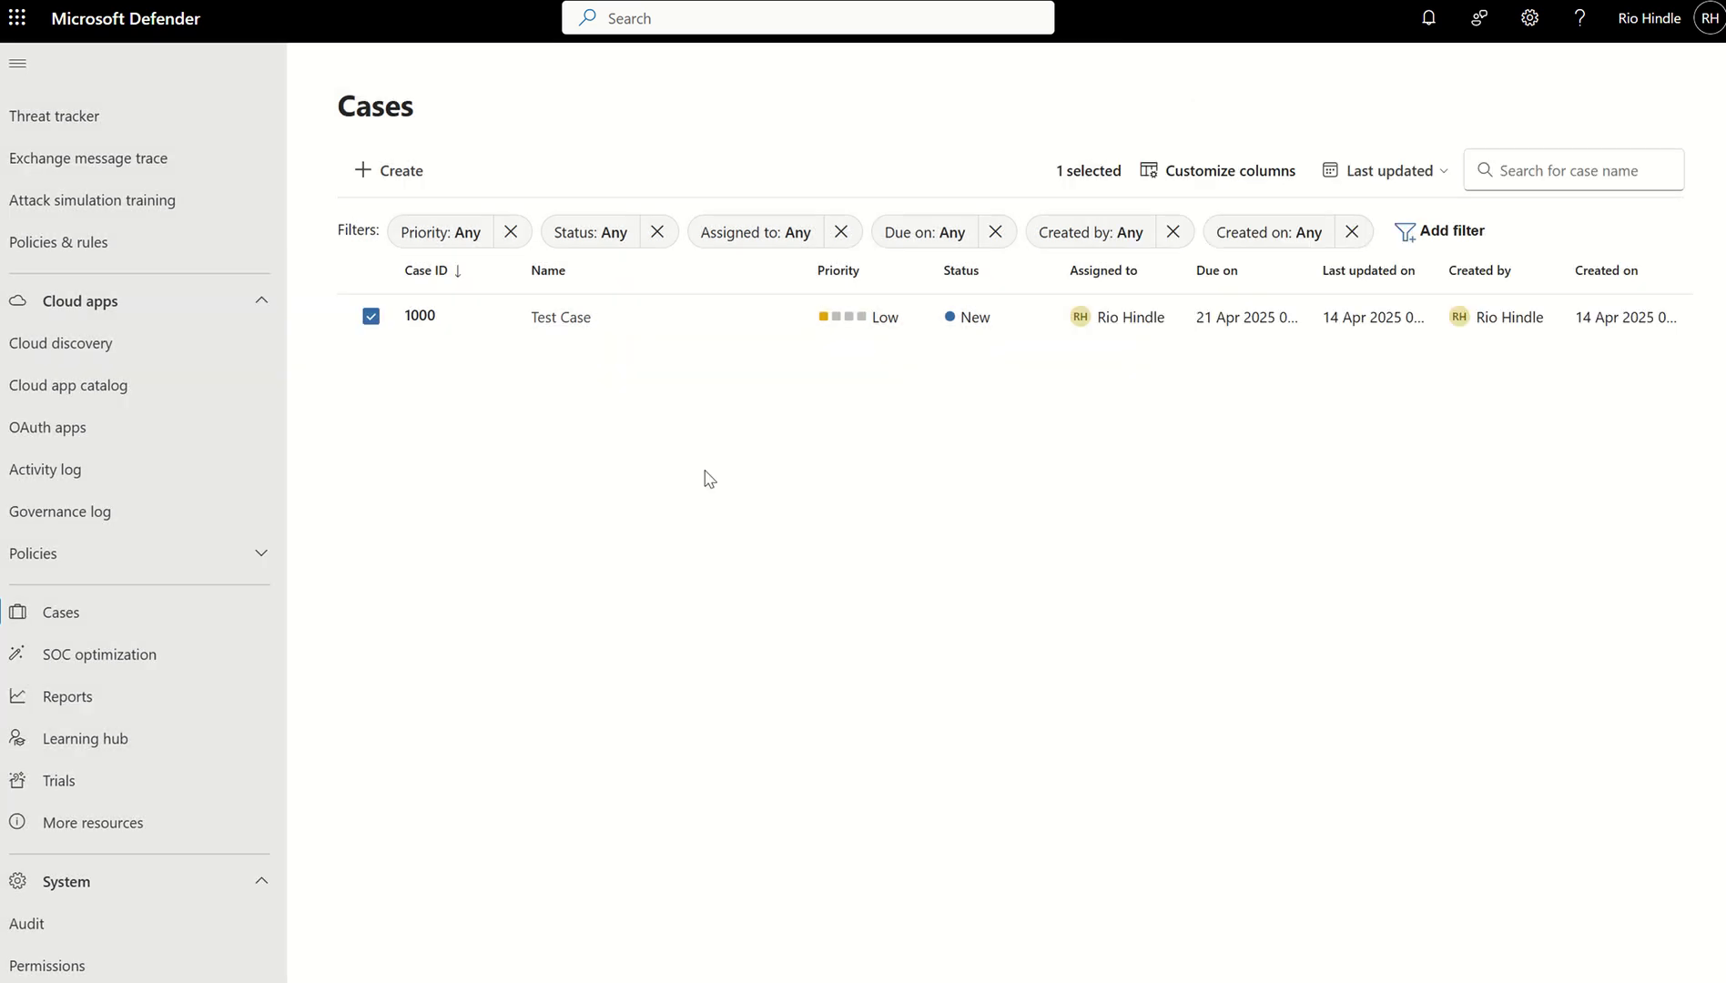
Step: Open Test Case's Linked incidents, tick incidents 57, 56 and 55, then close without linking
{"action": "left_click", "coordinate": [578, 326]}
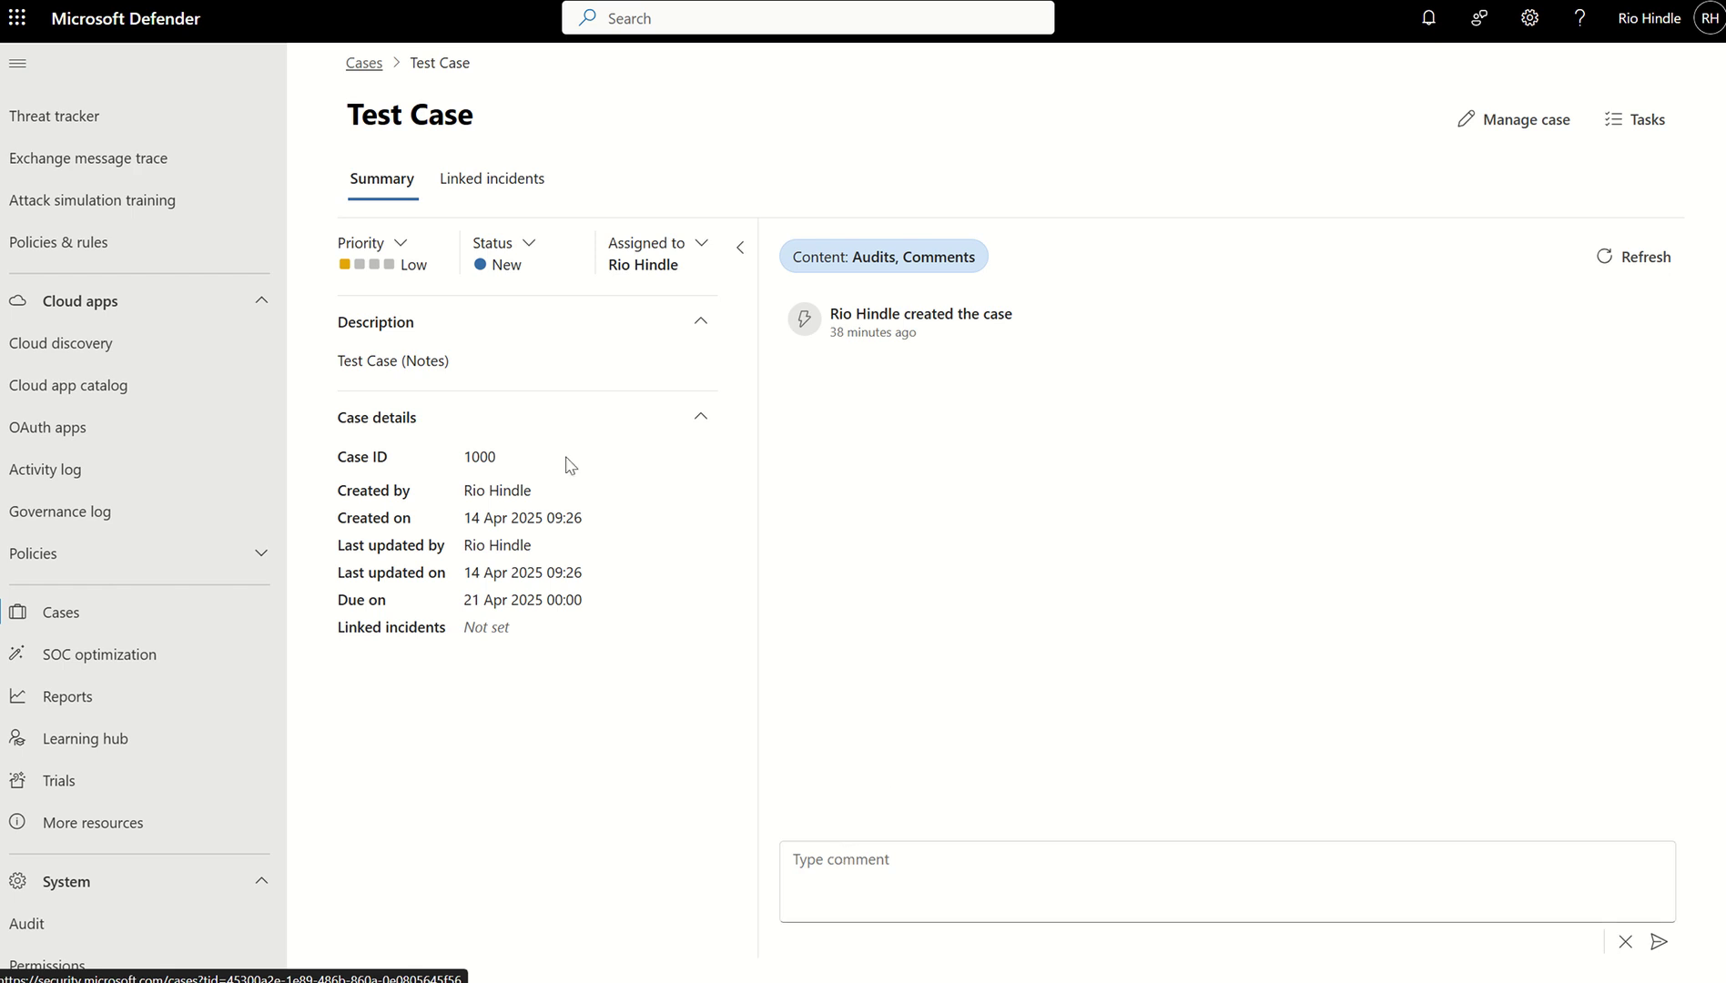
{"action": "left_click", "coordinate": [472, 189]}
{"action": "left_click", "coordinate": [424, 247]}
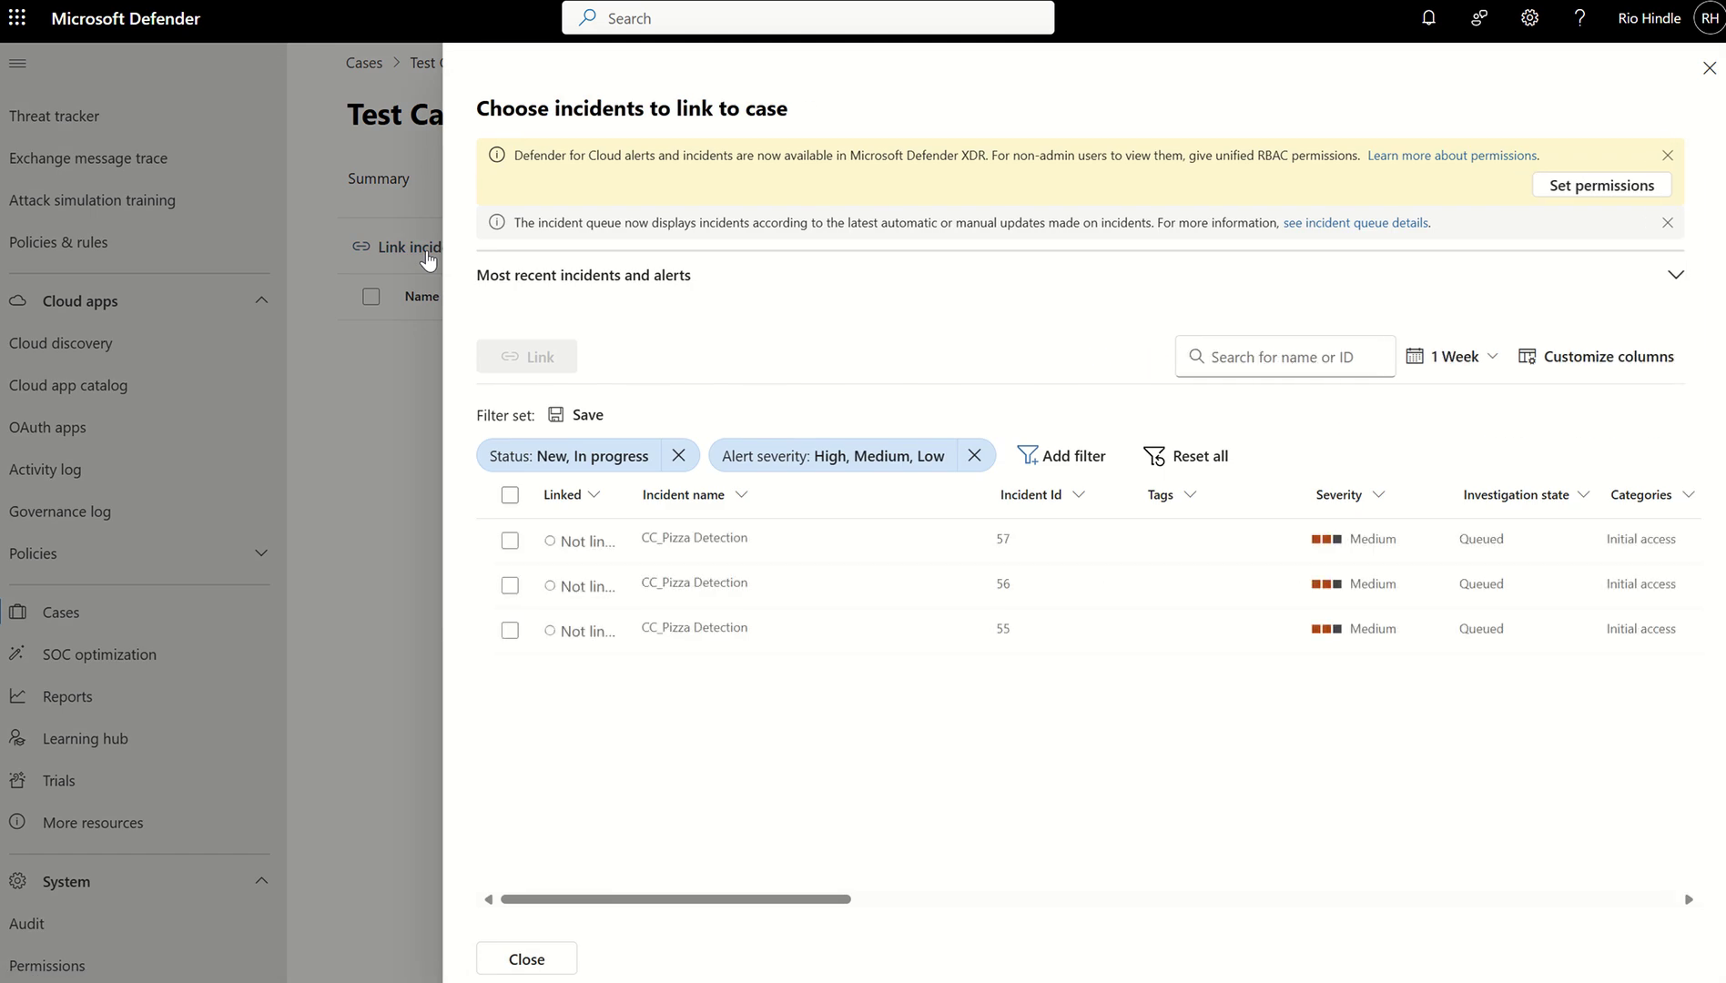
{"action": "left_click", "coordinate": [510, 540]}
{"action": "left_click", "coordinate": [510, 585]}
{"action": "left_click", "coordinate": [510, 630]}
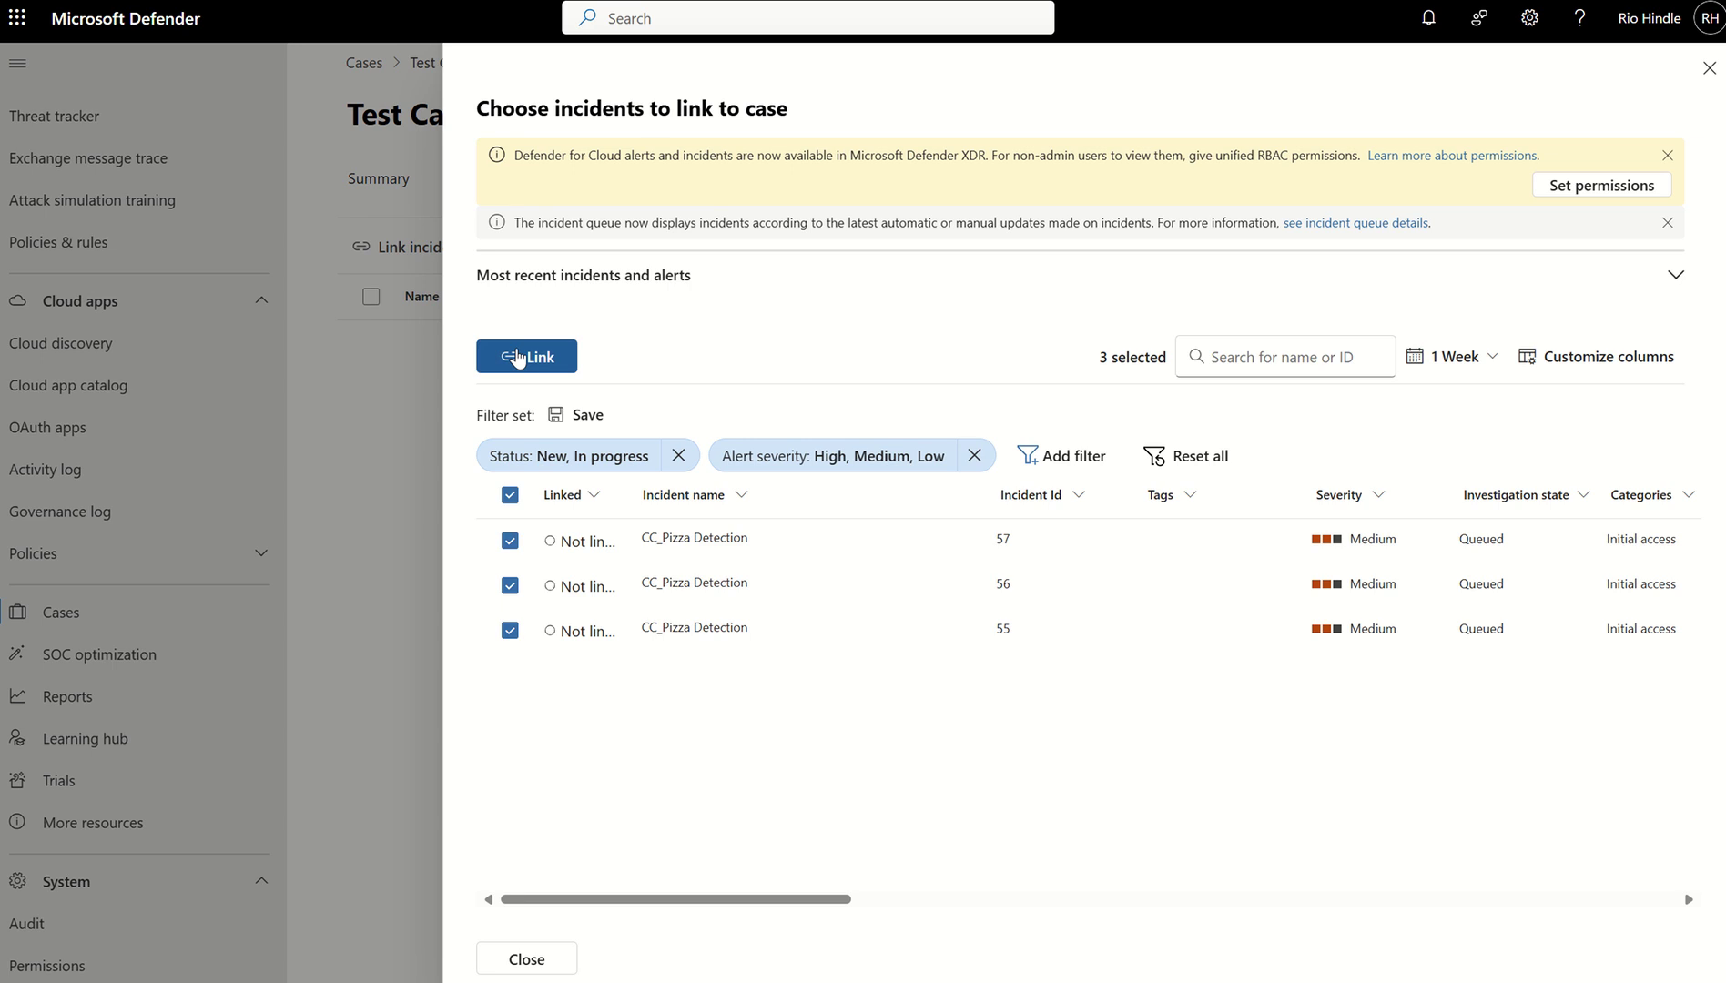
{"action": "left_click", "coordinate": [1697, 80]}
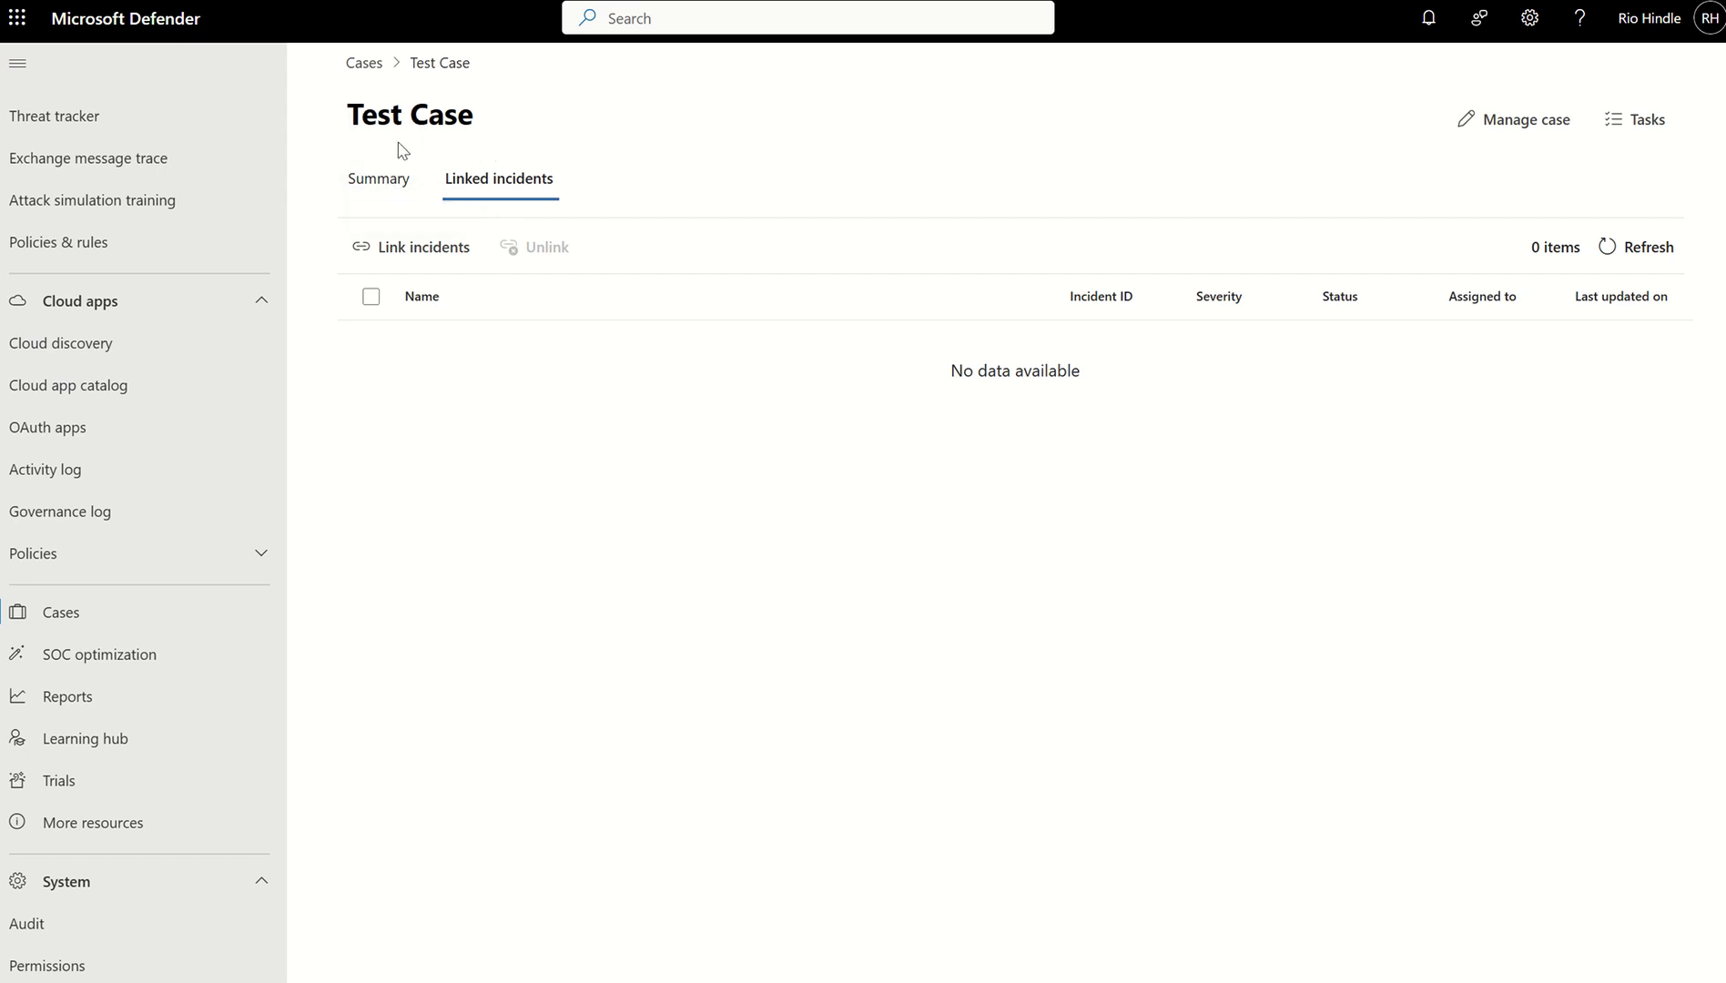
Step: On Test Case's Summary, view the case tasks and Add task form, then close both panels
{"action": "left_click", "coordinate": [369, 179]}
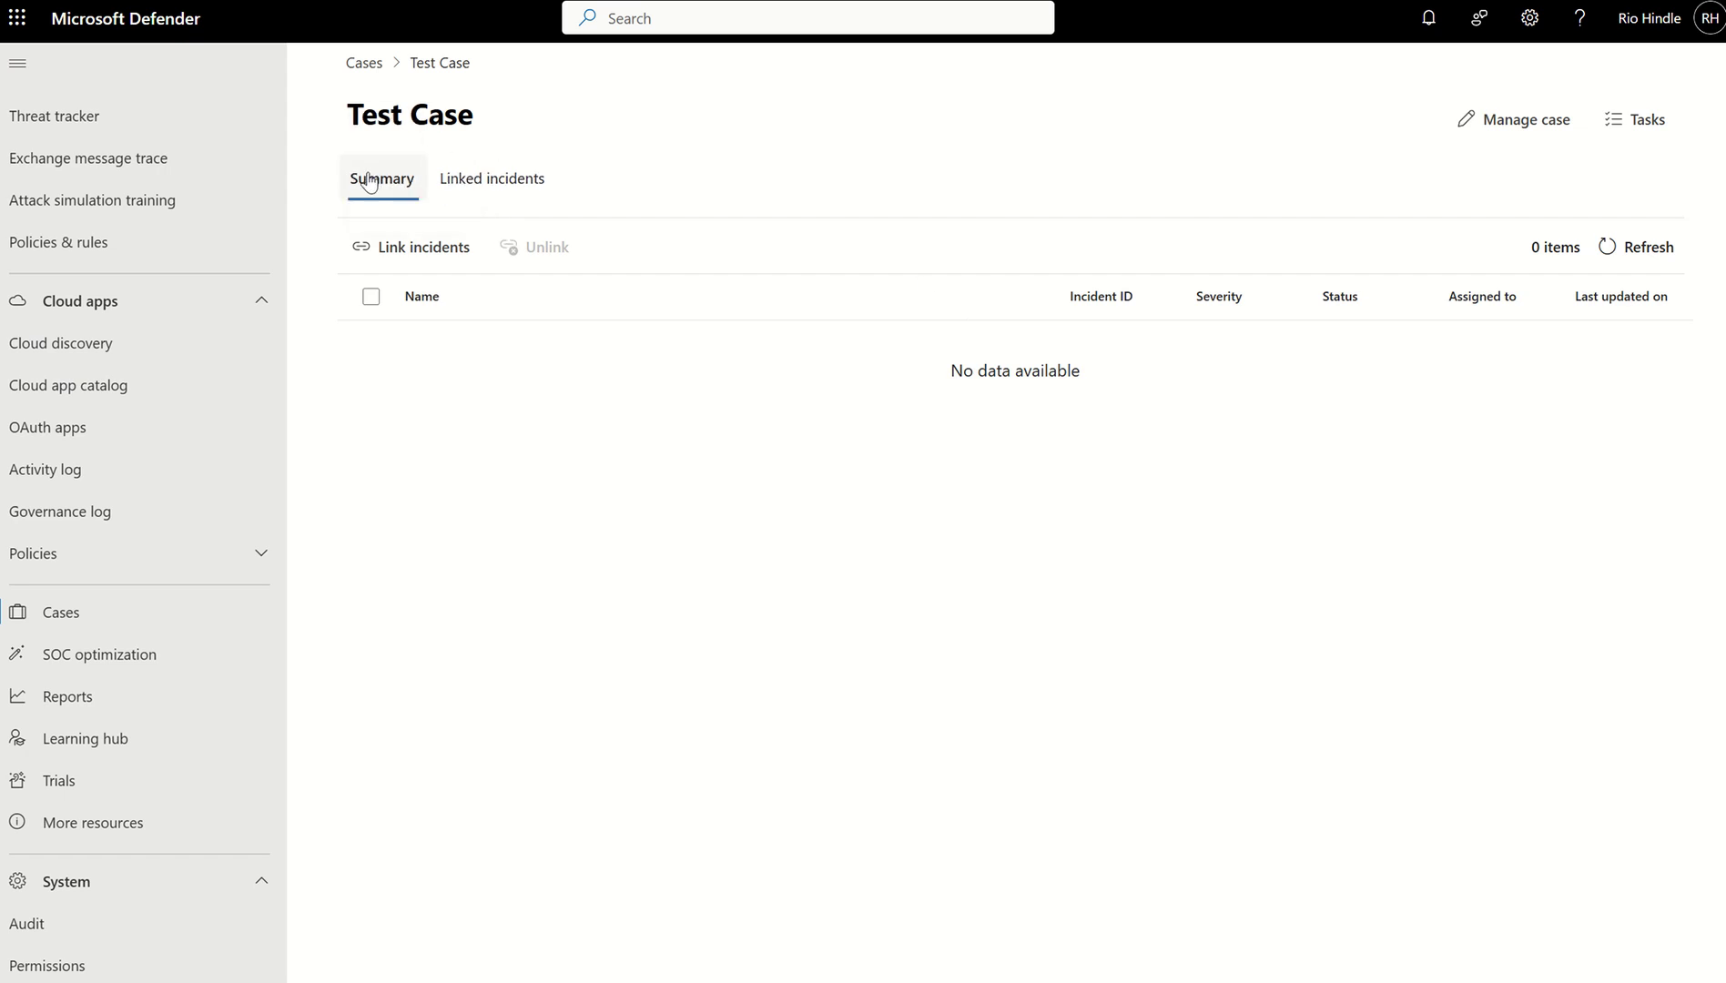
{"action": "left_click", "coordinate": [1646, 121]}
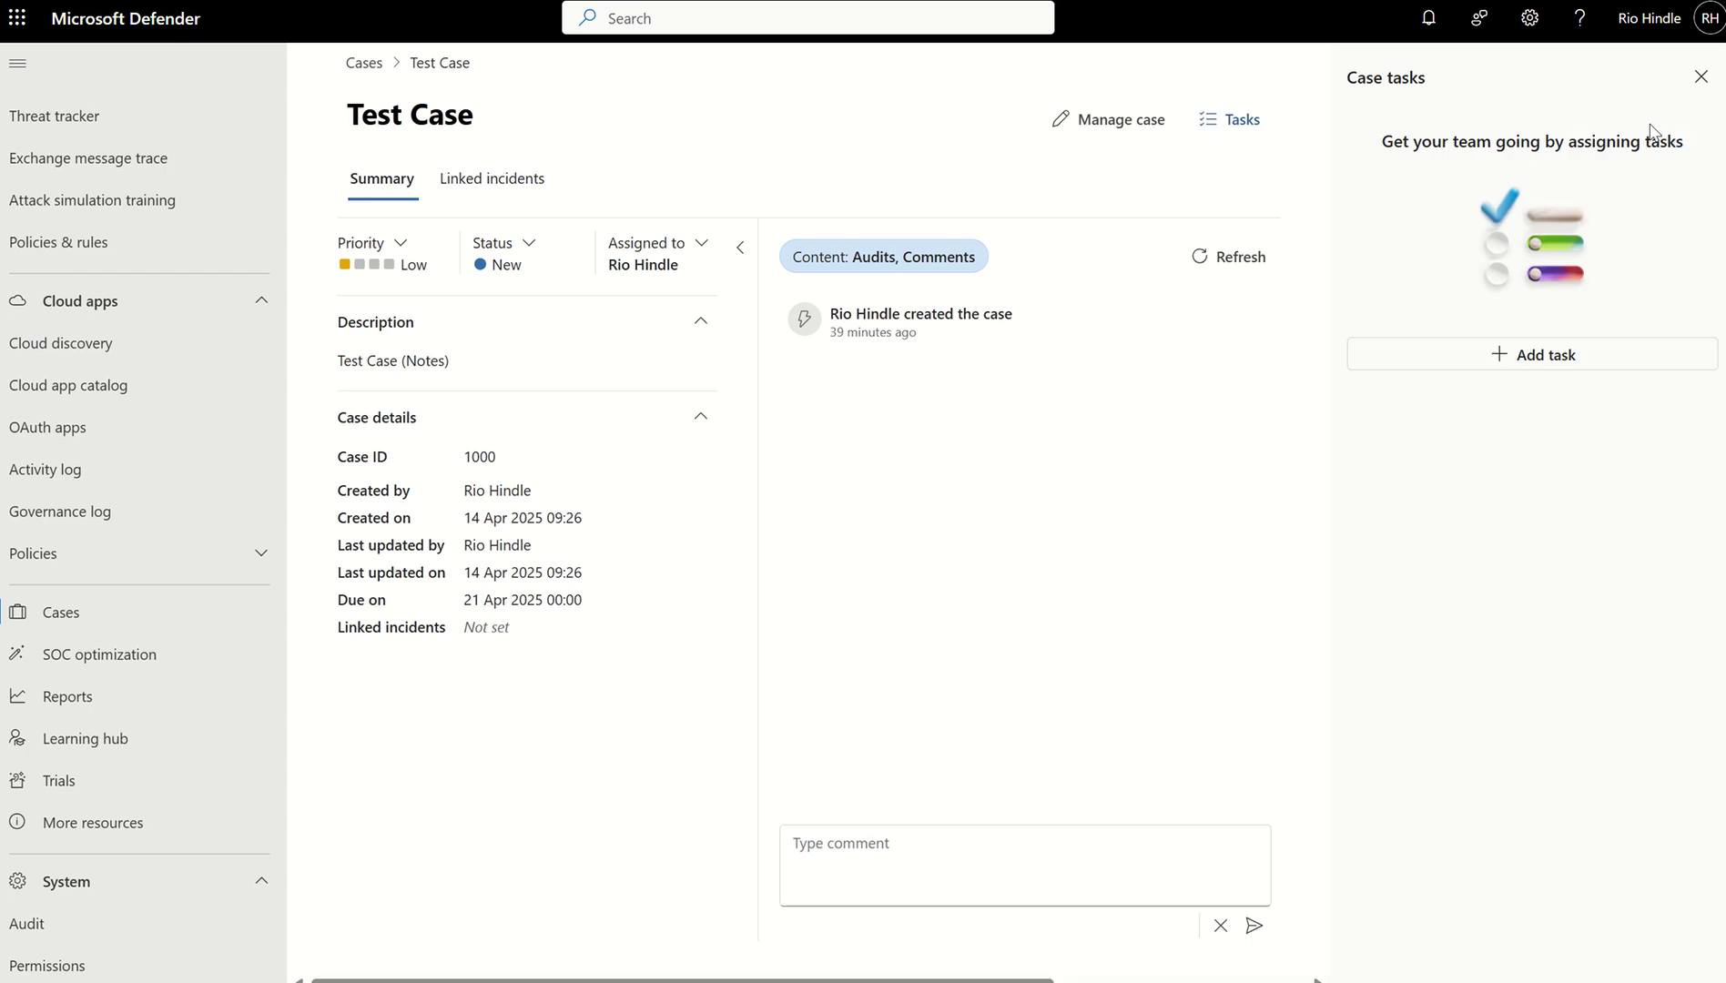
{"action": "left_click", "coordinate": [1454, 363]}
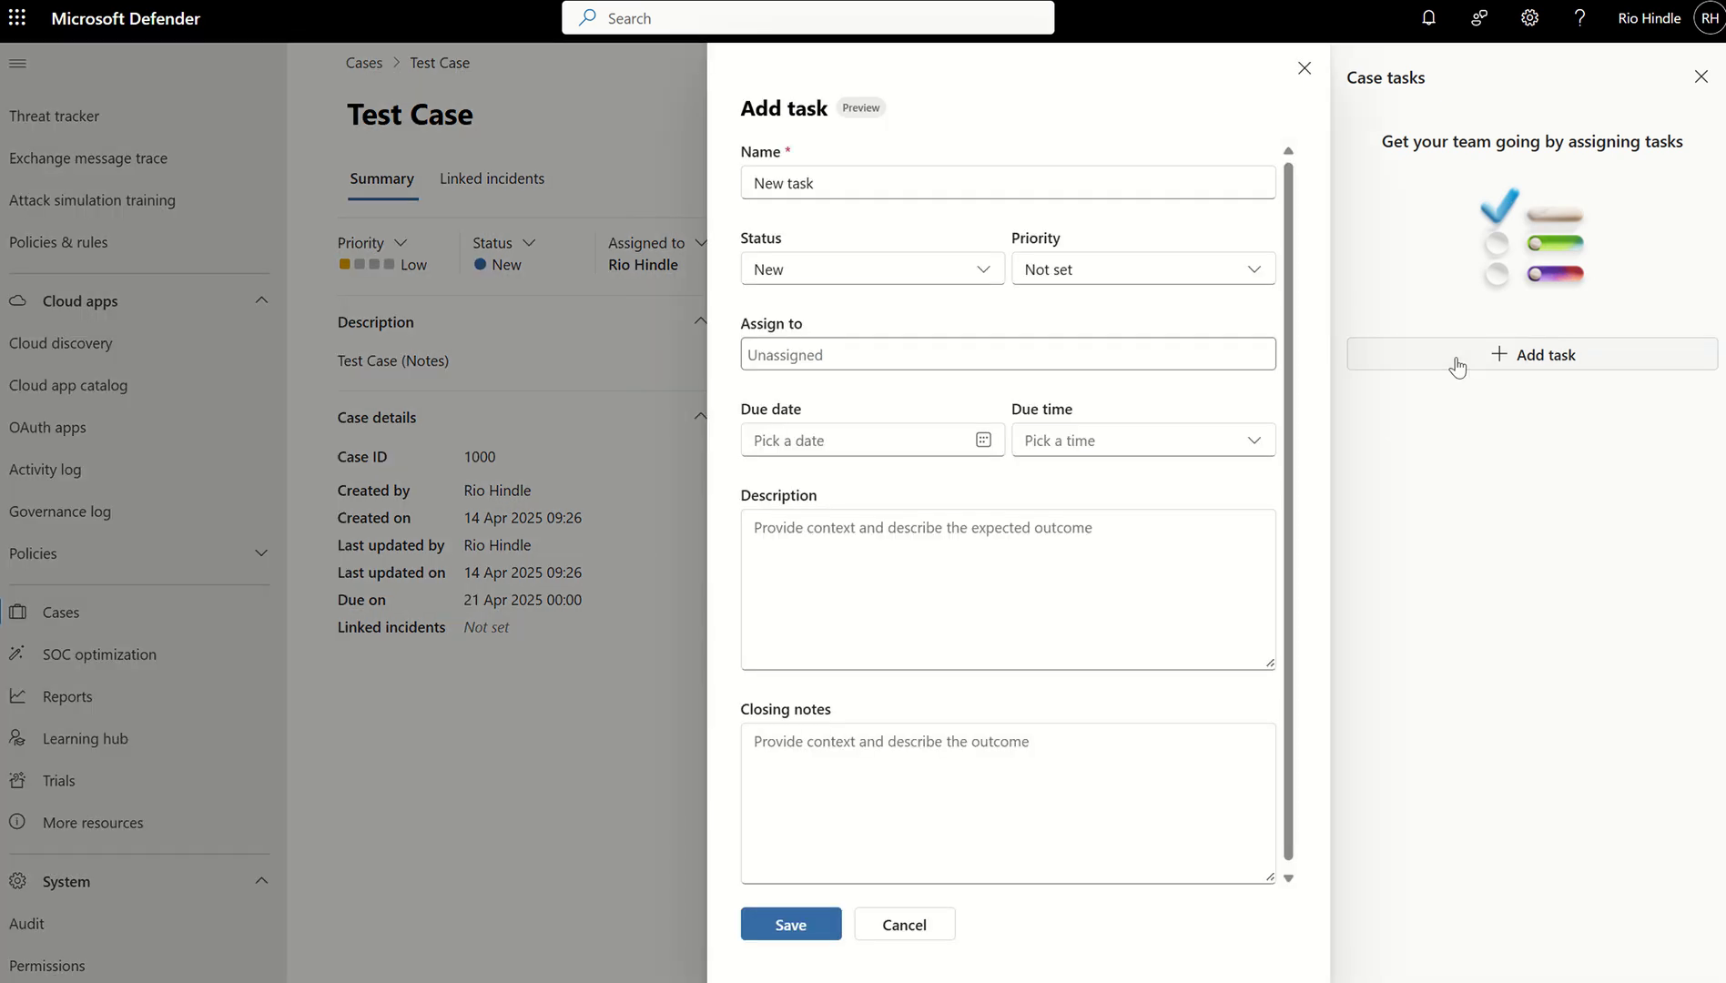
{"action": "left_click", "coordinate": [1304, 68]}
{"action": "left_click", "coordinate": [1699, 78]}
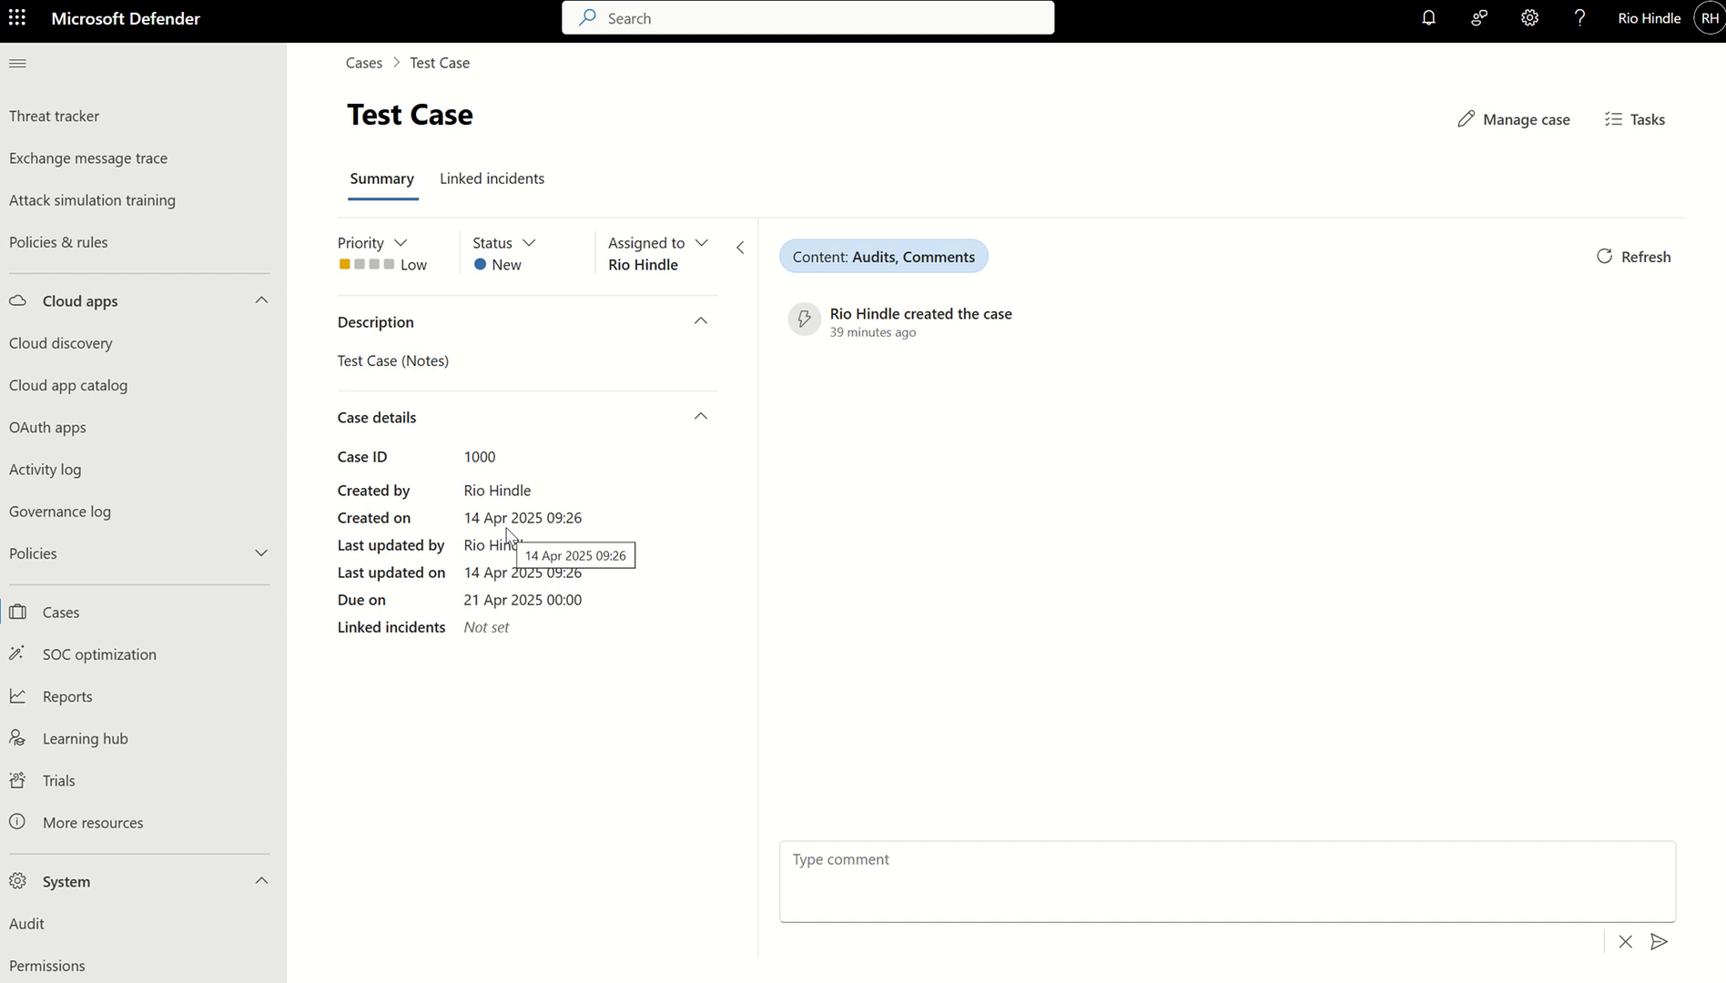
Step: On SOC optimization, view details of the AADServicePrincipalSignInLogs suggested-logs card
{"action": "left_click", "coordinate": [69, 664]}
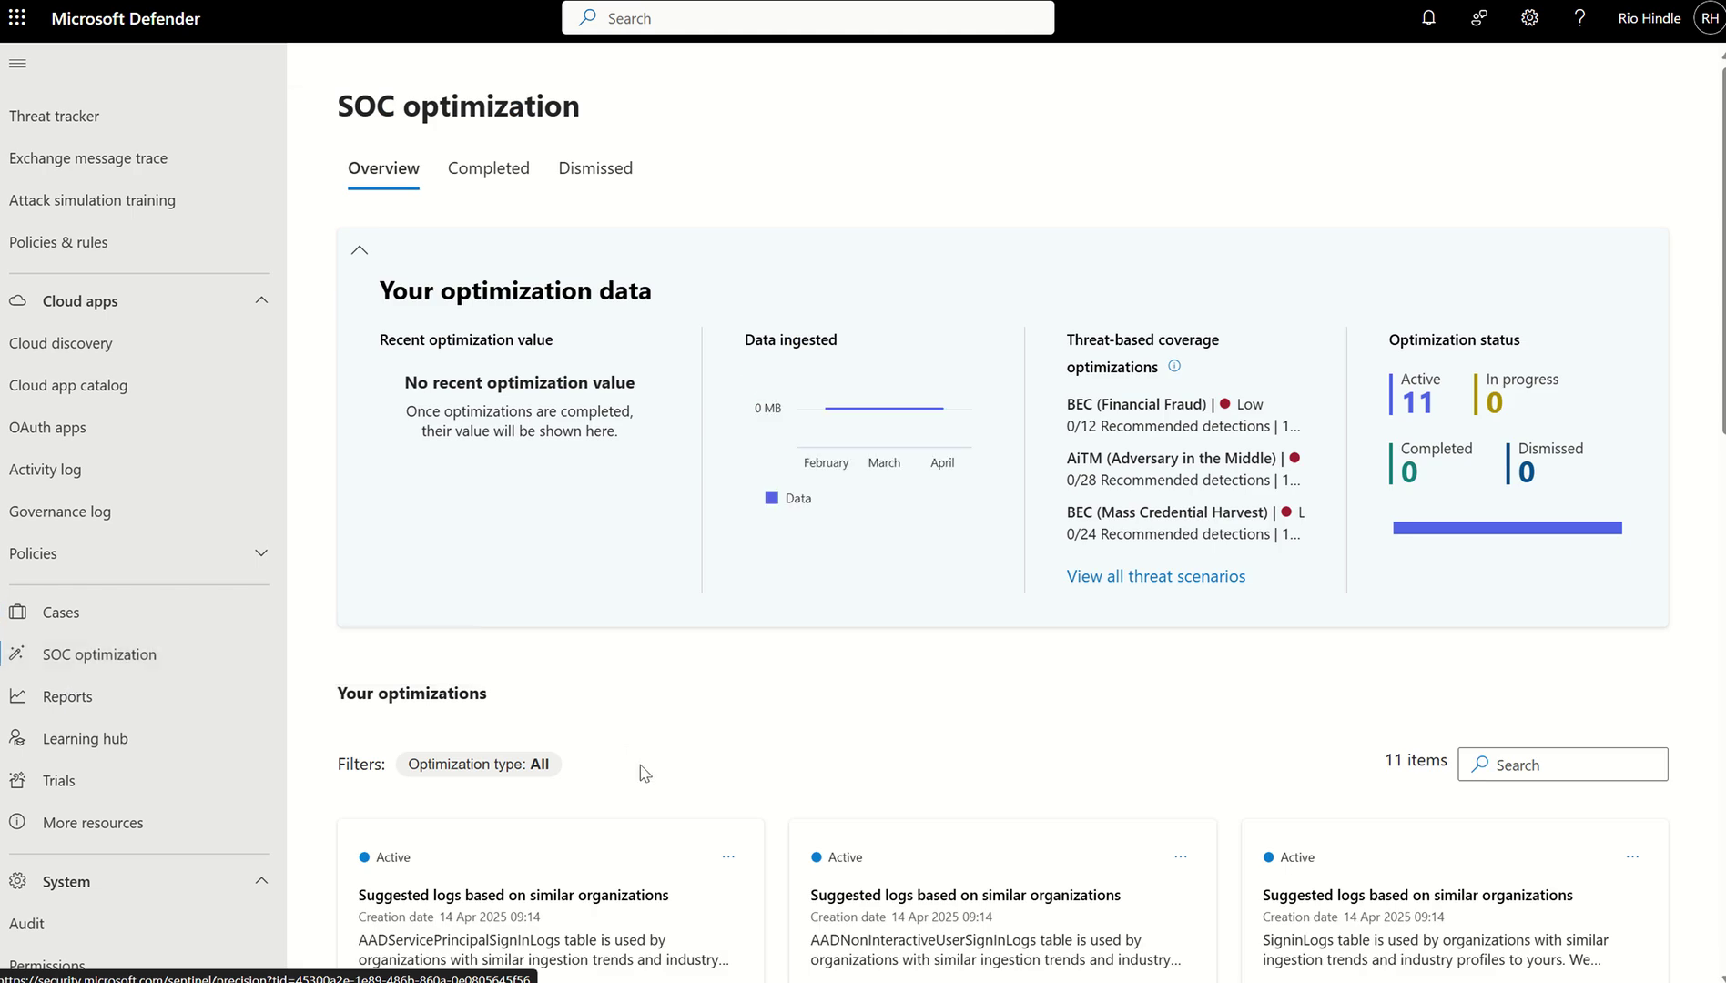
{"action": "scroll", "coordinate": [644, 772], "scroll_direction": "down", "scroll_amount": 1}
{"action": "scroll", "coordinate": [644, 772], "scroll_direction": "down", "scroll_amount": 1}
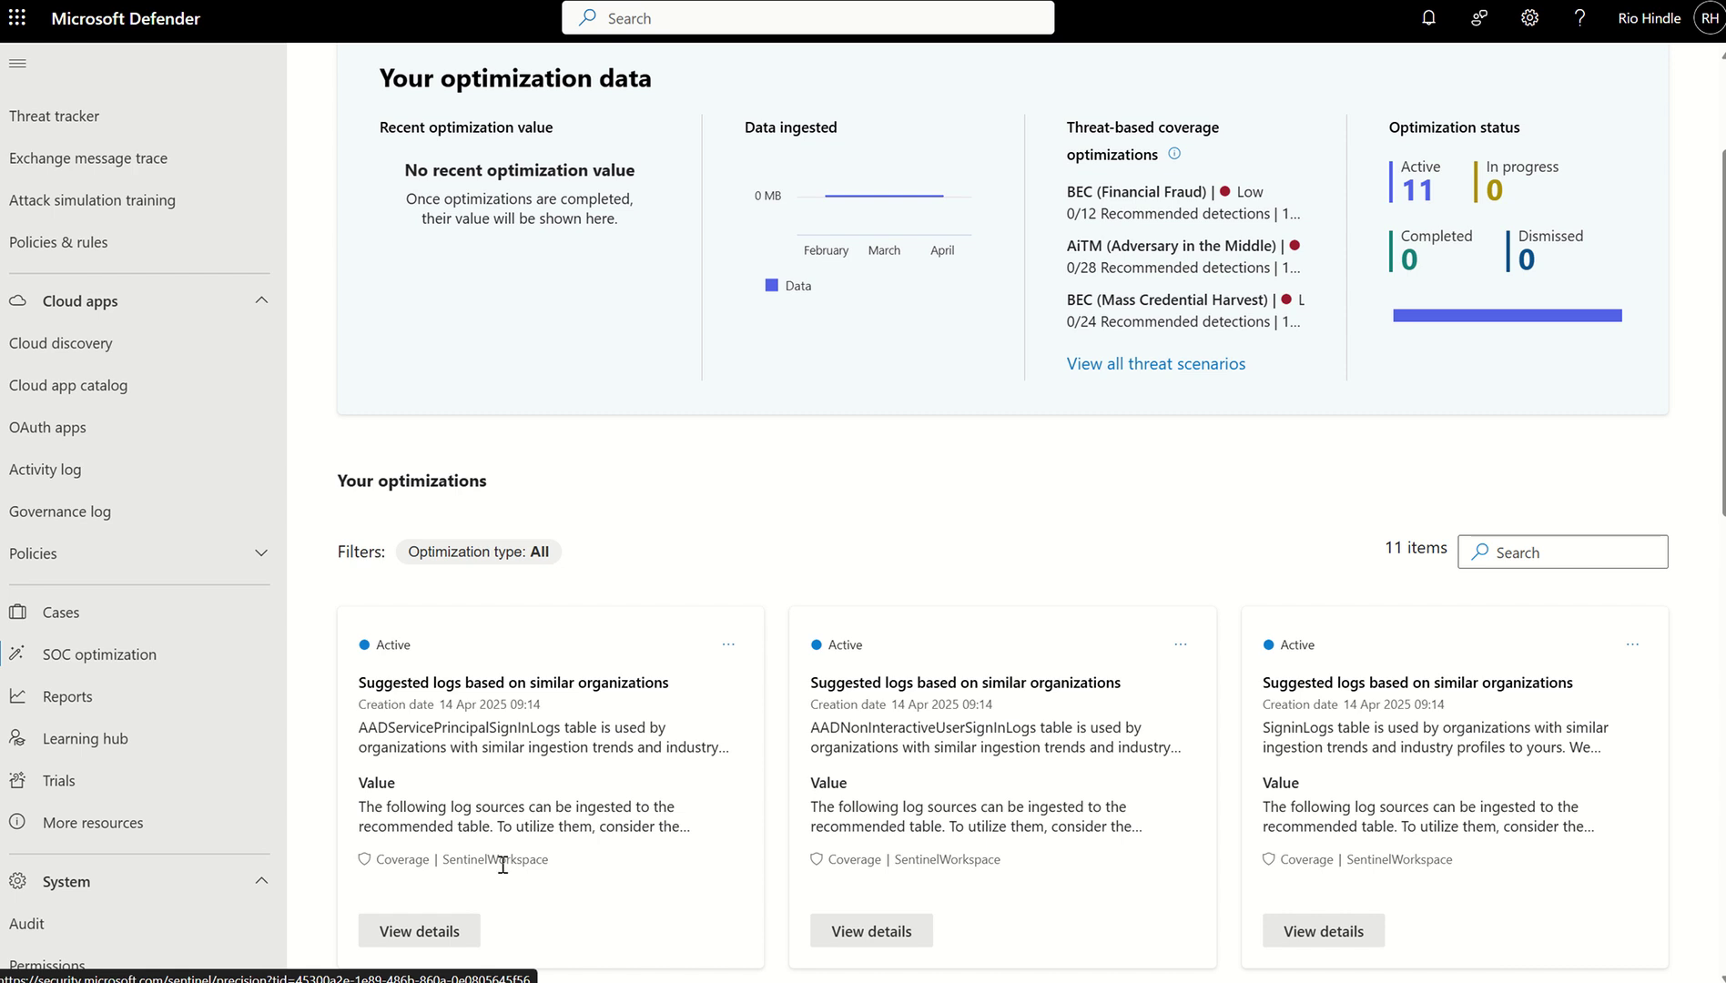
{"action": "left_click", "coordinate": [435, 932]}
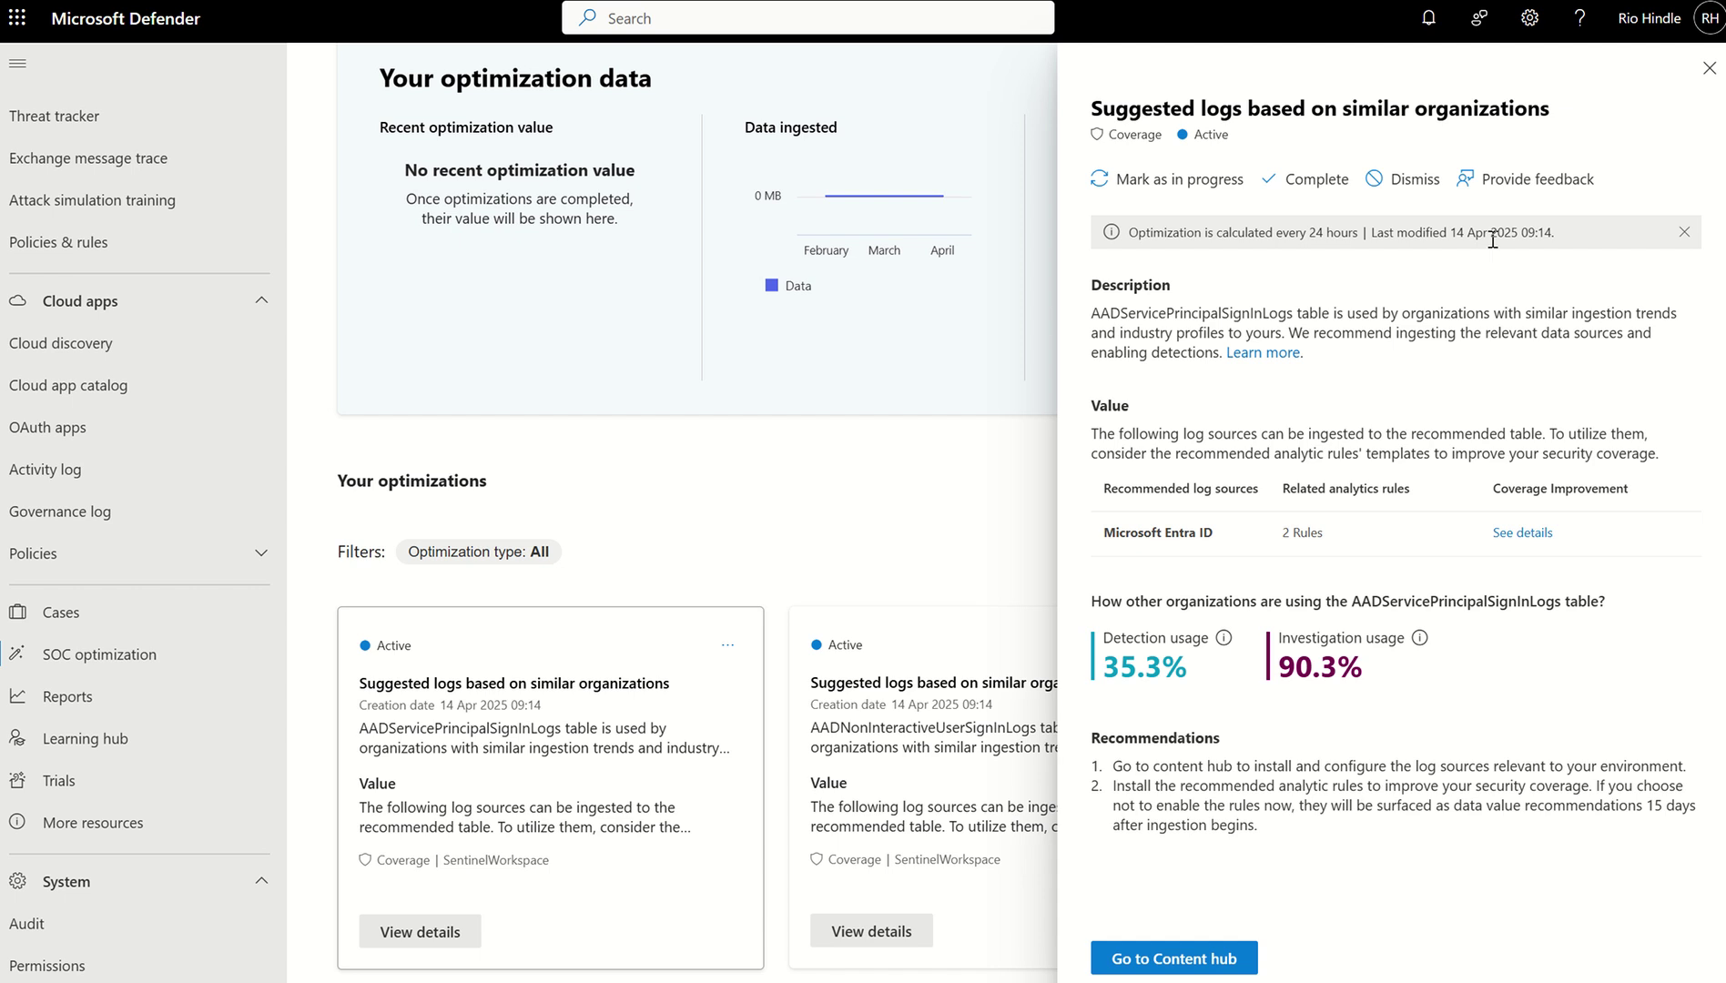
Step: Close the AADServicePrincipalSignInLogs details panel and scroll the left navigation back up
{"action": "left_click", "coordinate": [1709, 70]}
{"action": "scroll", "coordinate": [963, 411], "scroll_direction": "up", "scroll_amount": 3}
{"action": "scroll", "coordinate": [122, 725], "scroll_direction": "down", "scroll_amount": 2}
{"action": "scroll", "coordinate": [159, 745], "scroll_direction": "up", "scroll_amount": 4}
{"action": "scroll", "coordinate": [159, 745], "scroll_direction": "up", "scroll_amount": 3}
{"action": "scroll", "coordinate": [159, 745], "scroll_direction": "up", "scroll_amount": 4}
{"action": "scroll", "coordinate": [158, 744], "scroll_direction": "up", "scroll_amount": 2}
Step: Expand Microsoft Sentinel and its Threat management section in the navigation
{"action": "left_click", "coordinate": [150, 517]}
{"action": "left_click", "coordinate": [129, 583]}
{"action": "scroll", "coordinate": [111, 643], "scroll_direction": "down", "scroll_amount": 1}
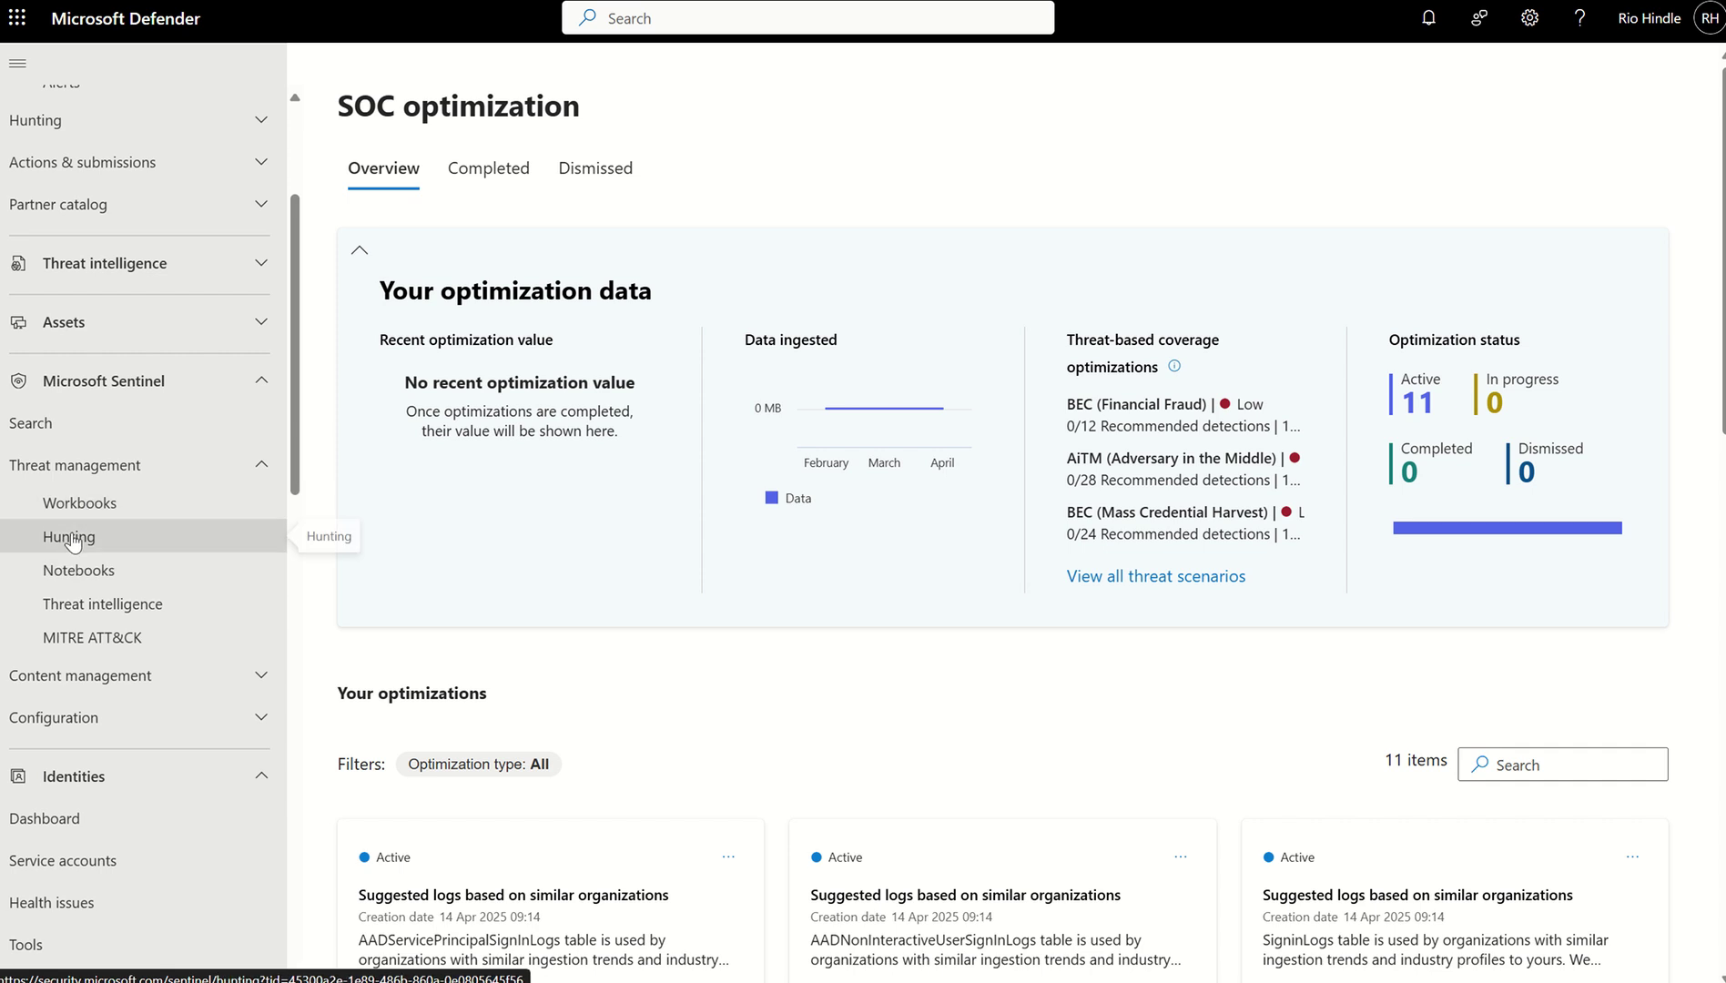
Step: Show Sentinel Hunting's 161 queries and check the workspace selection without changing it
{"action": "left_click", "coordinate": [73, 542]}
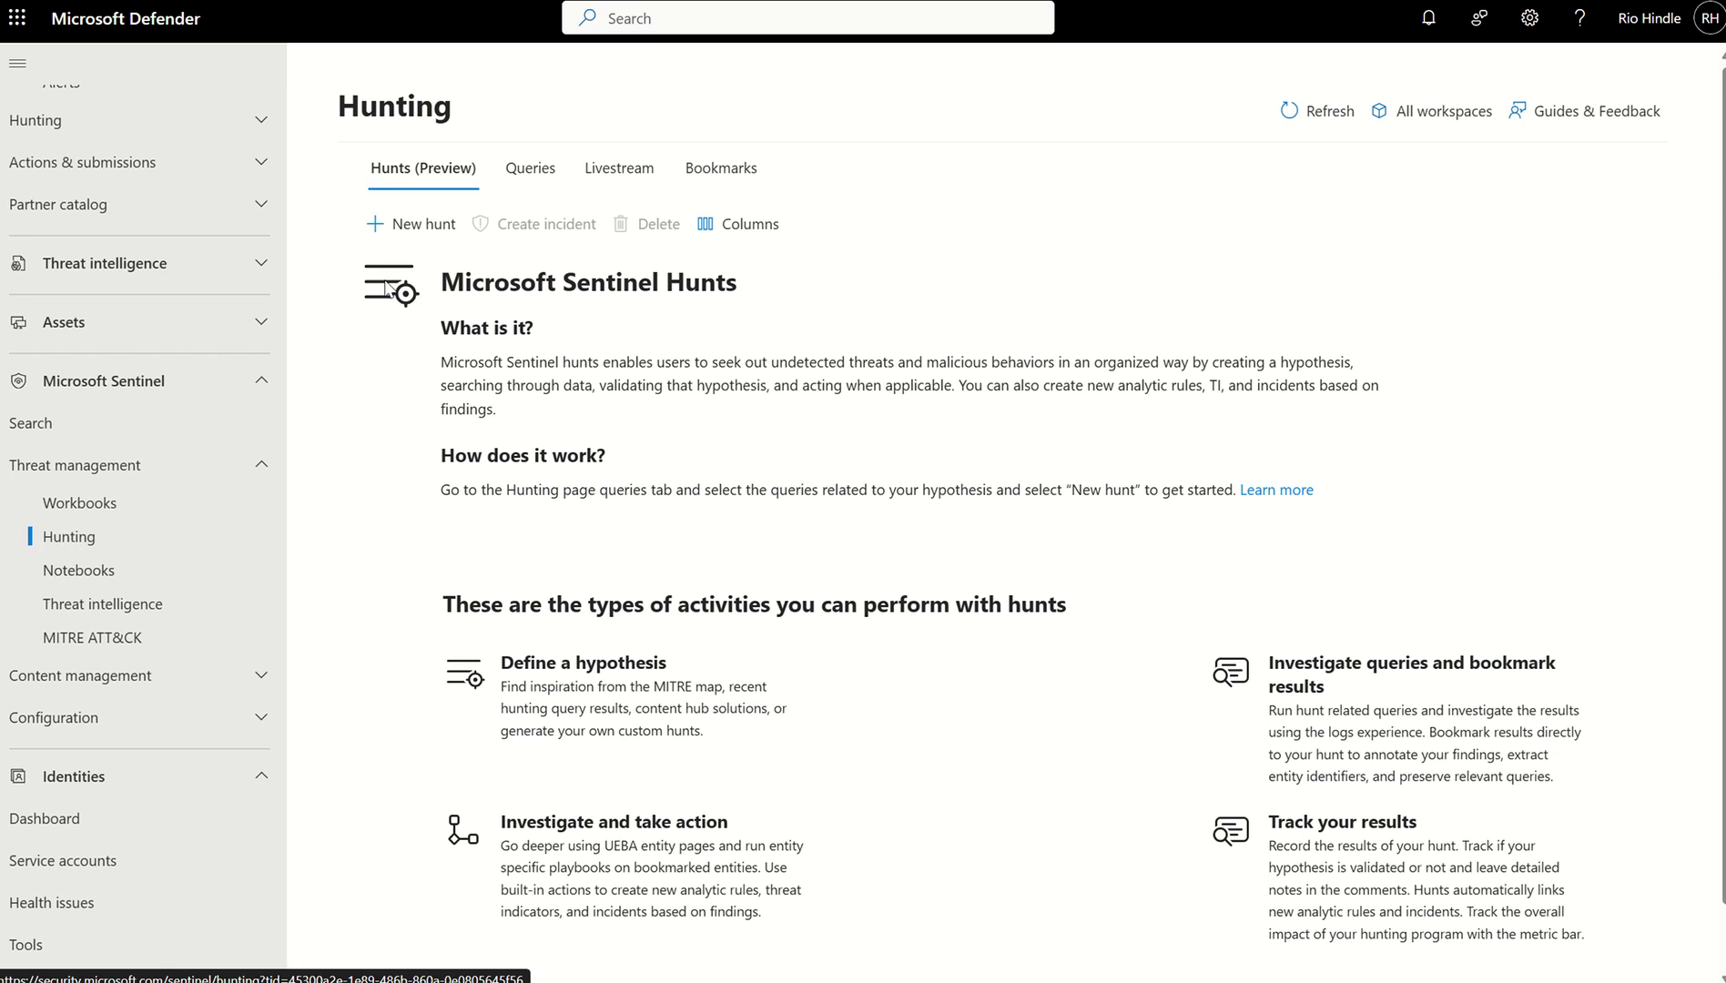
{"action": "left_click", "coordinate": [538, 160]}
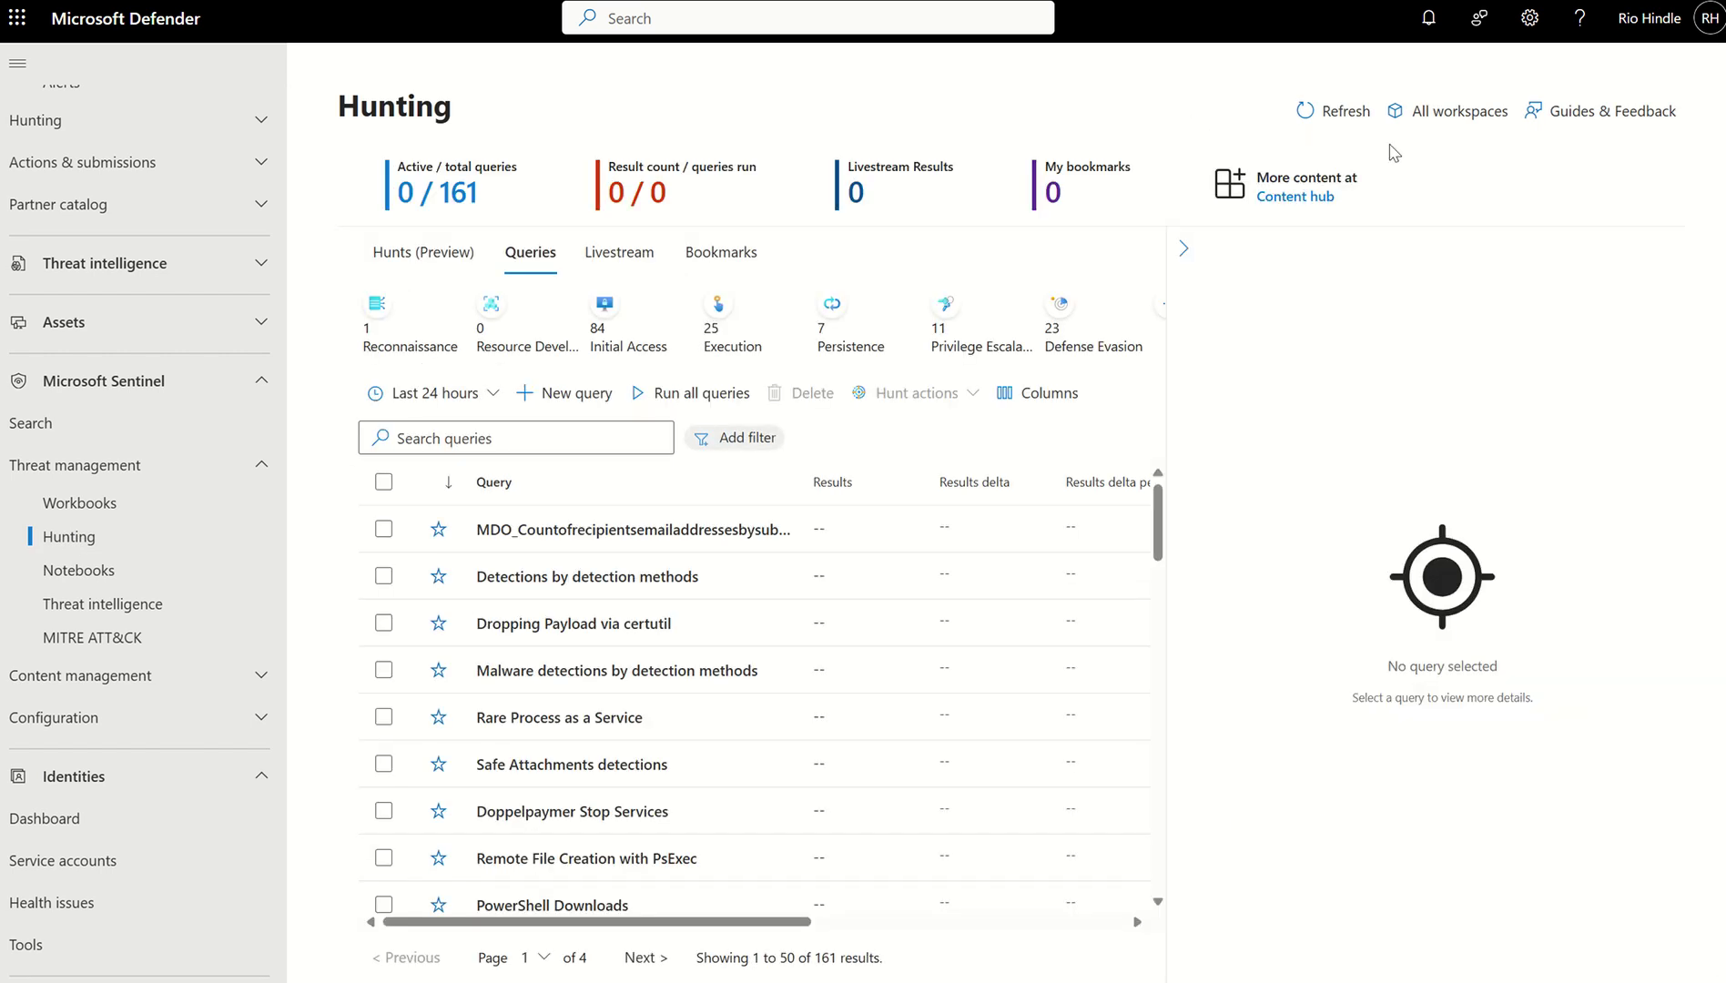
{"action": "left_click", "coordinate": [1420, 111]}
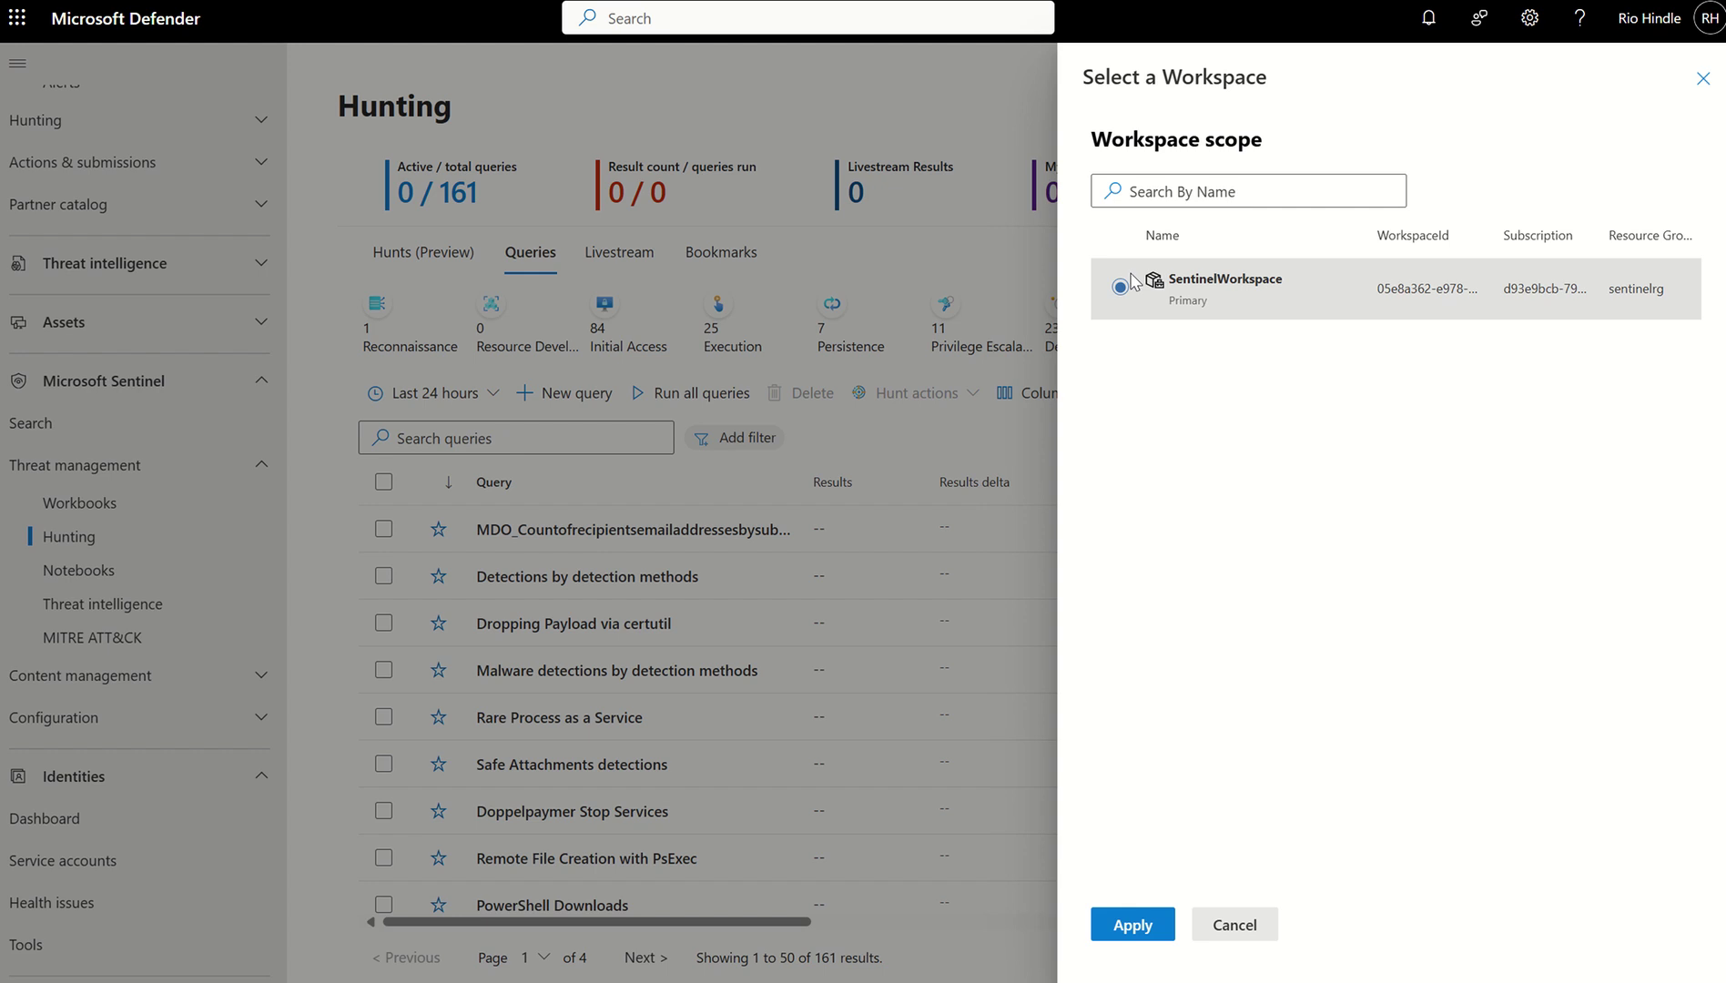
{"action": "left_click", "coordinate": [1702, 79]}
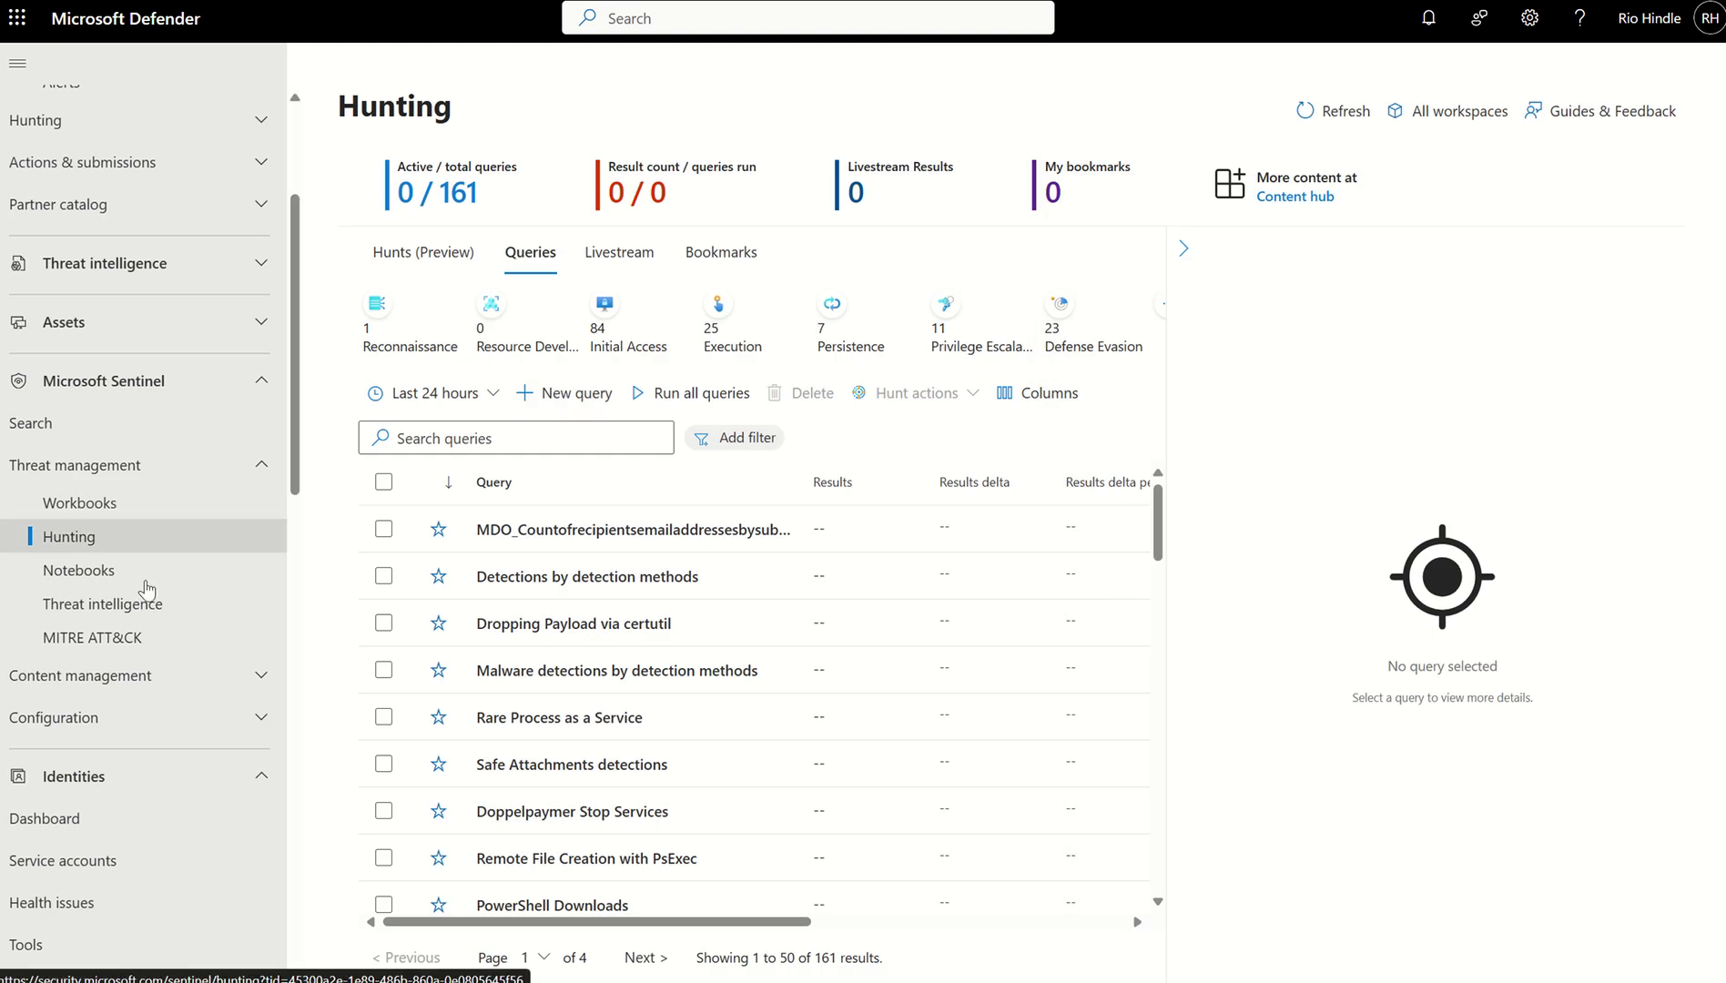
{"action": "scroll", "coordinate": [92, 601], "scroll_direction": "down", "scroll_amount": 1}
{"action": "scroll", "coordinate": [107, 603], "scroll_direction": "down", "scroll_amount": 1}
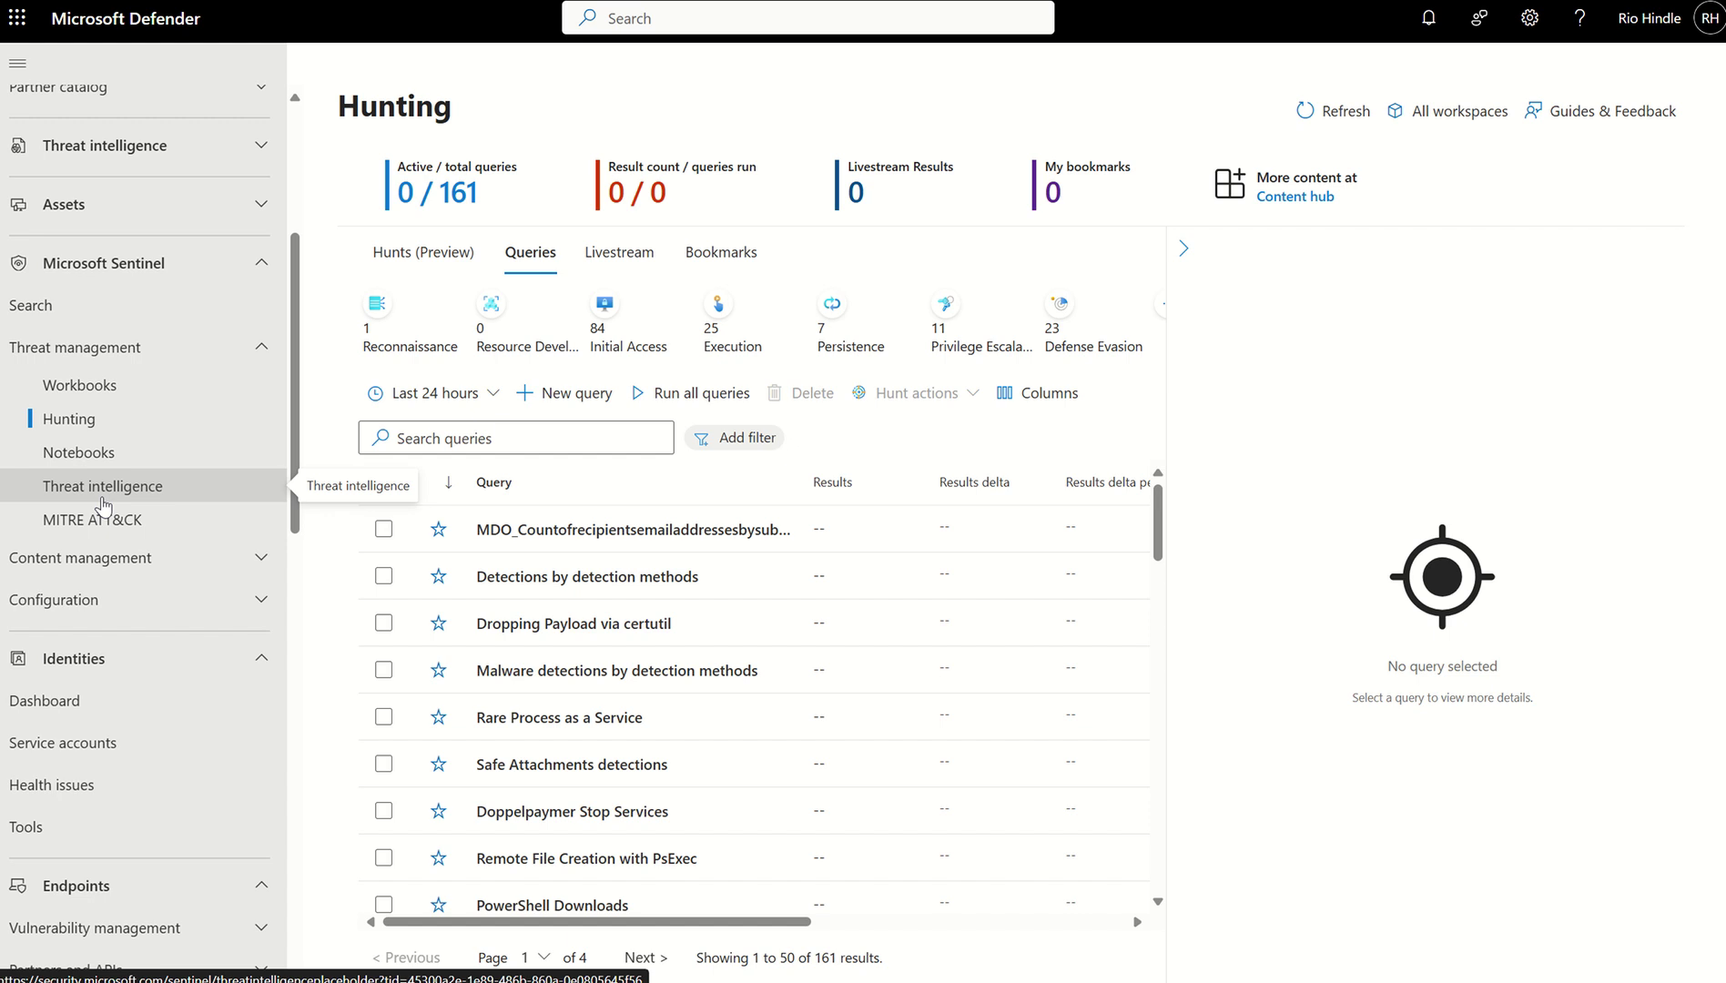
Step: Expand Sentinel's Content management and Configuration sections in the navigation
{"action": "left_click", "coordinate": [36, 559]}
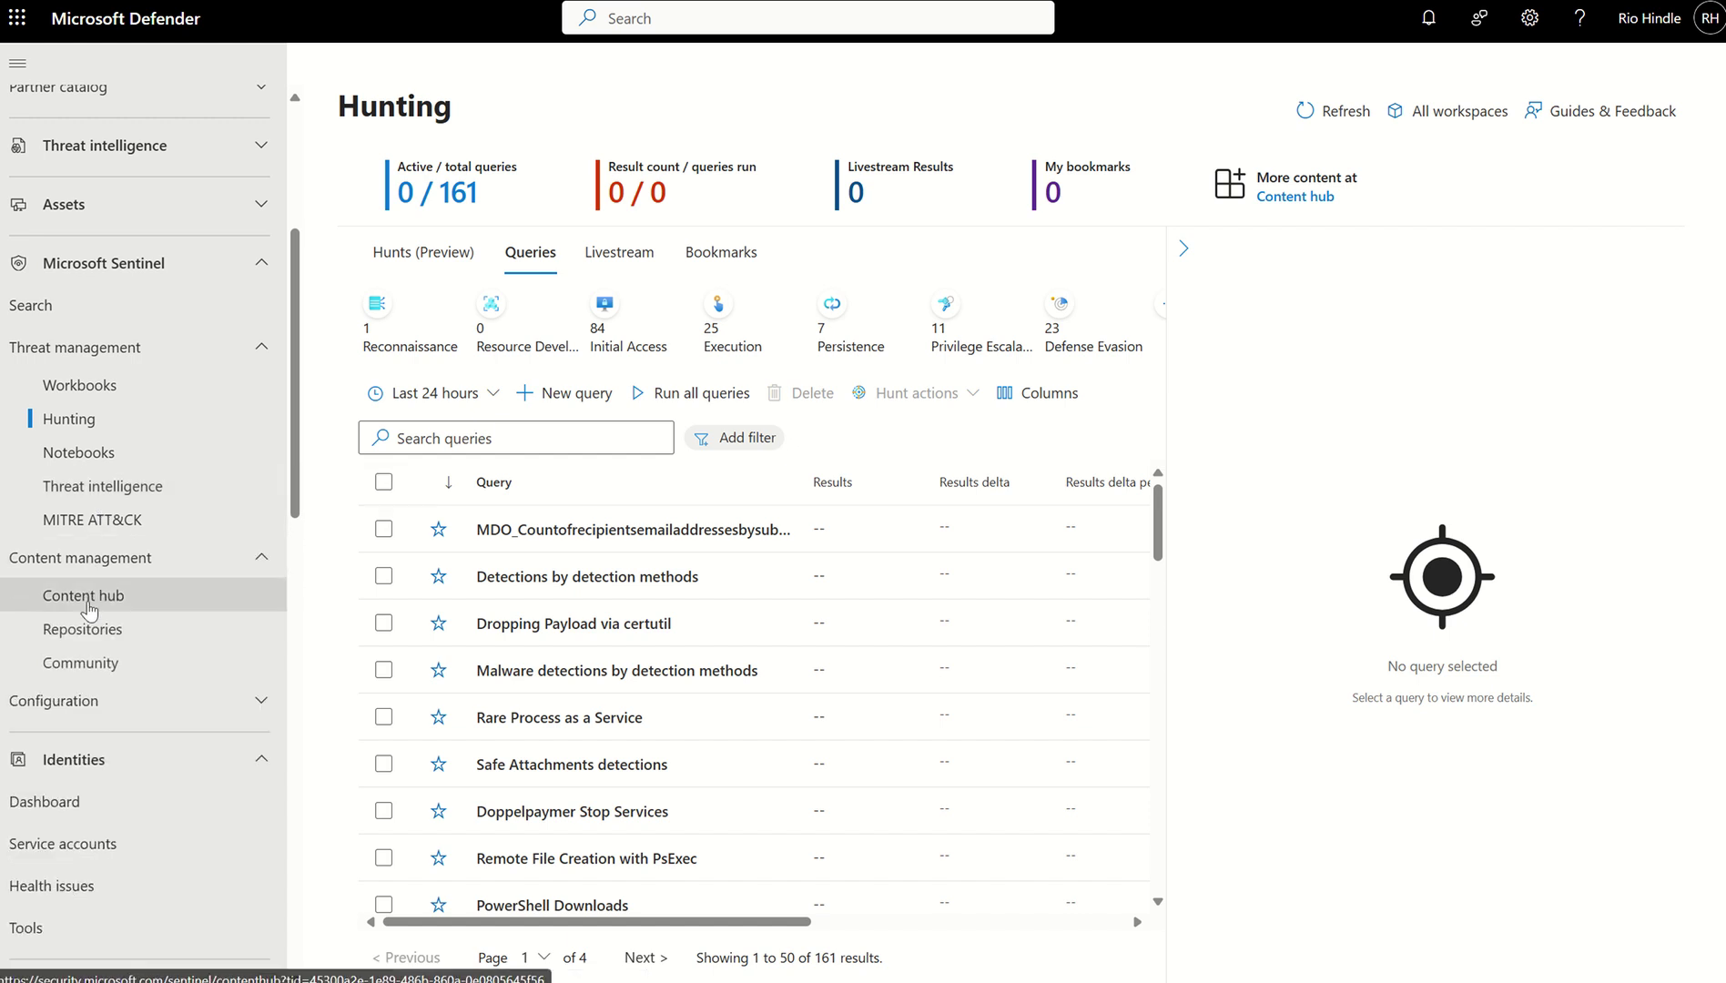
{"action": "scroll", "coordinate": [57, 591], "scroll_direction": "down", "scroll_amount": 2}
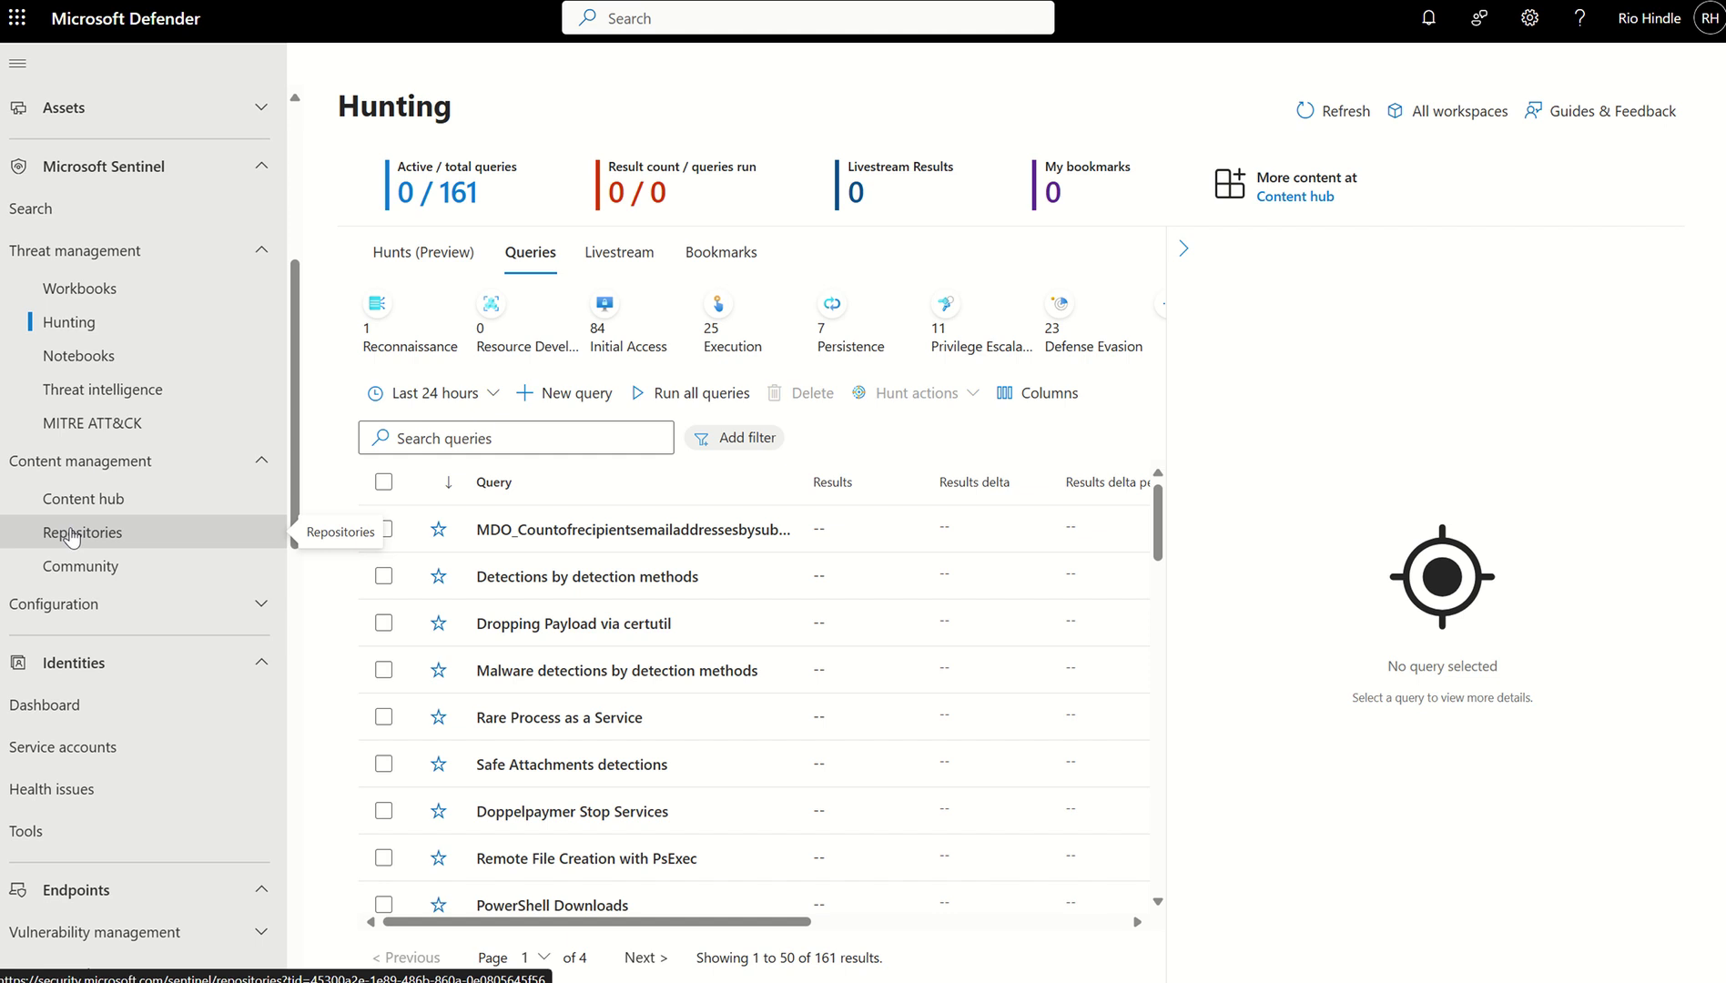
{"action": "left_click", "coordinate": [75, 608]}
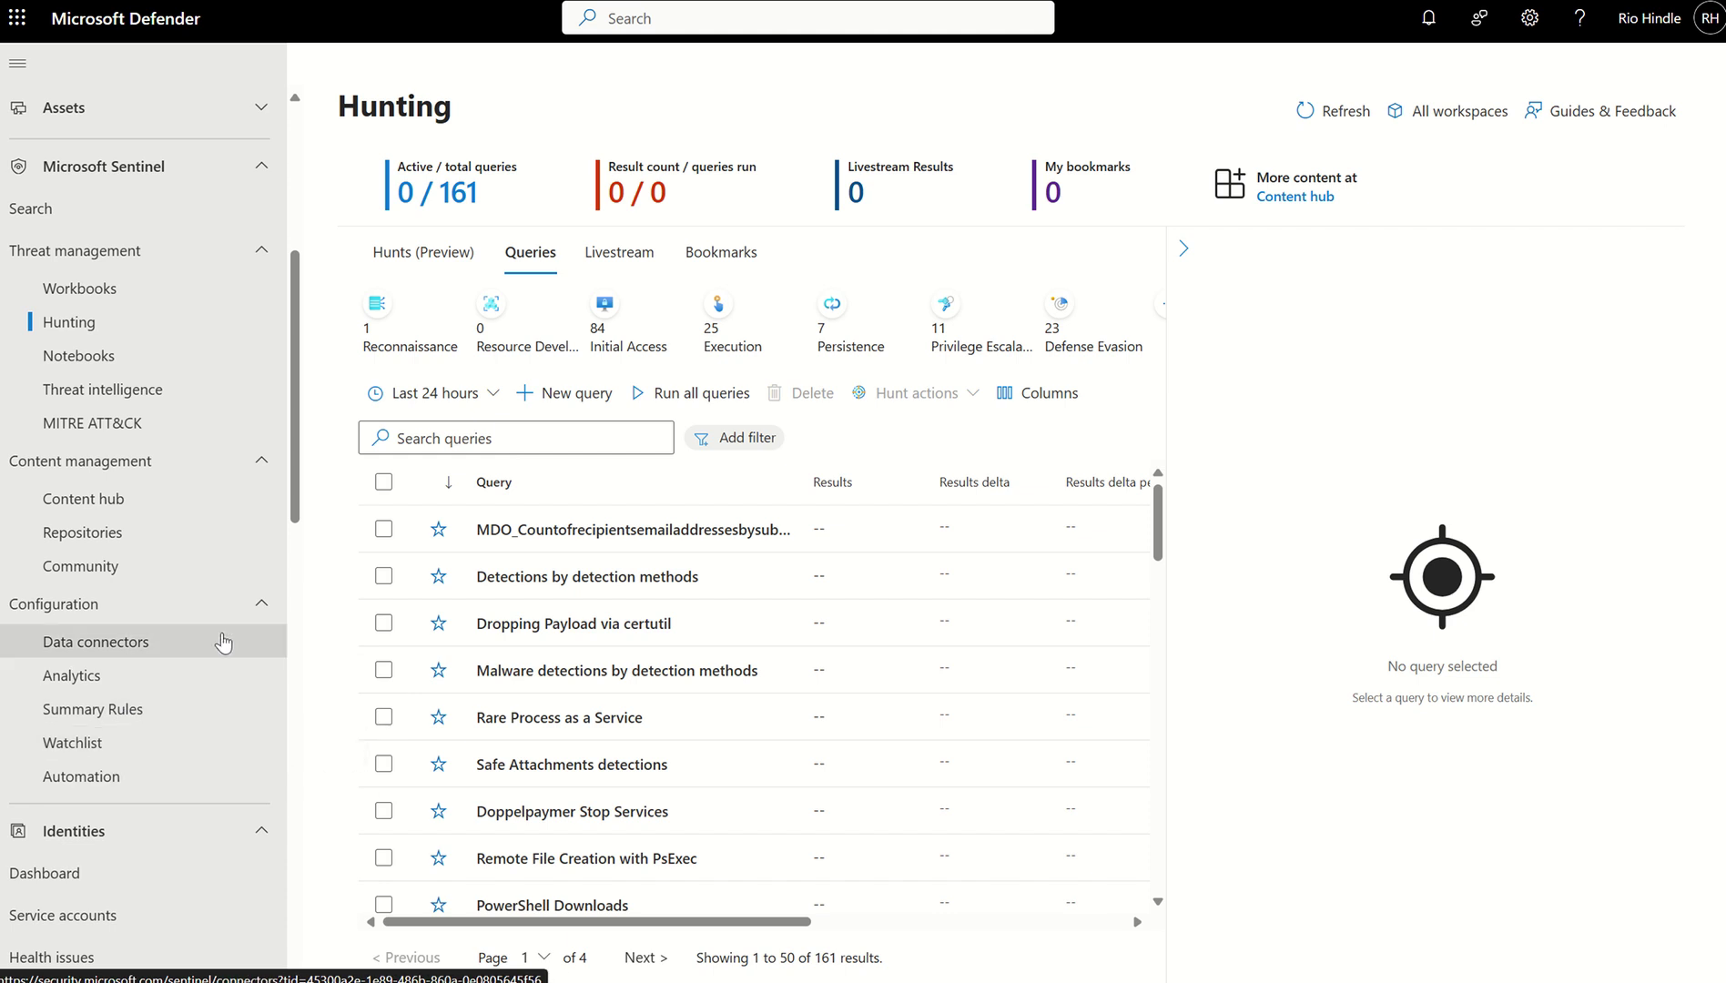
{"action": "scroll", "coordinate": [223, 643], "scroll_direction": "up", "scroll_amount": 3}
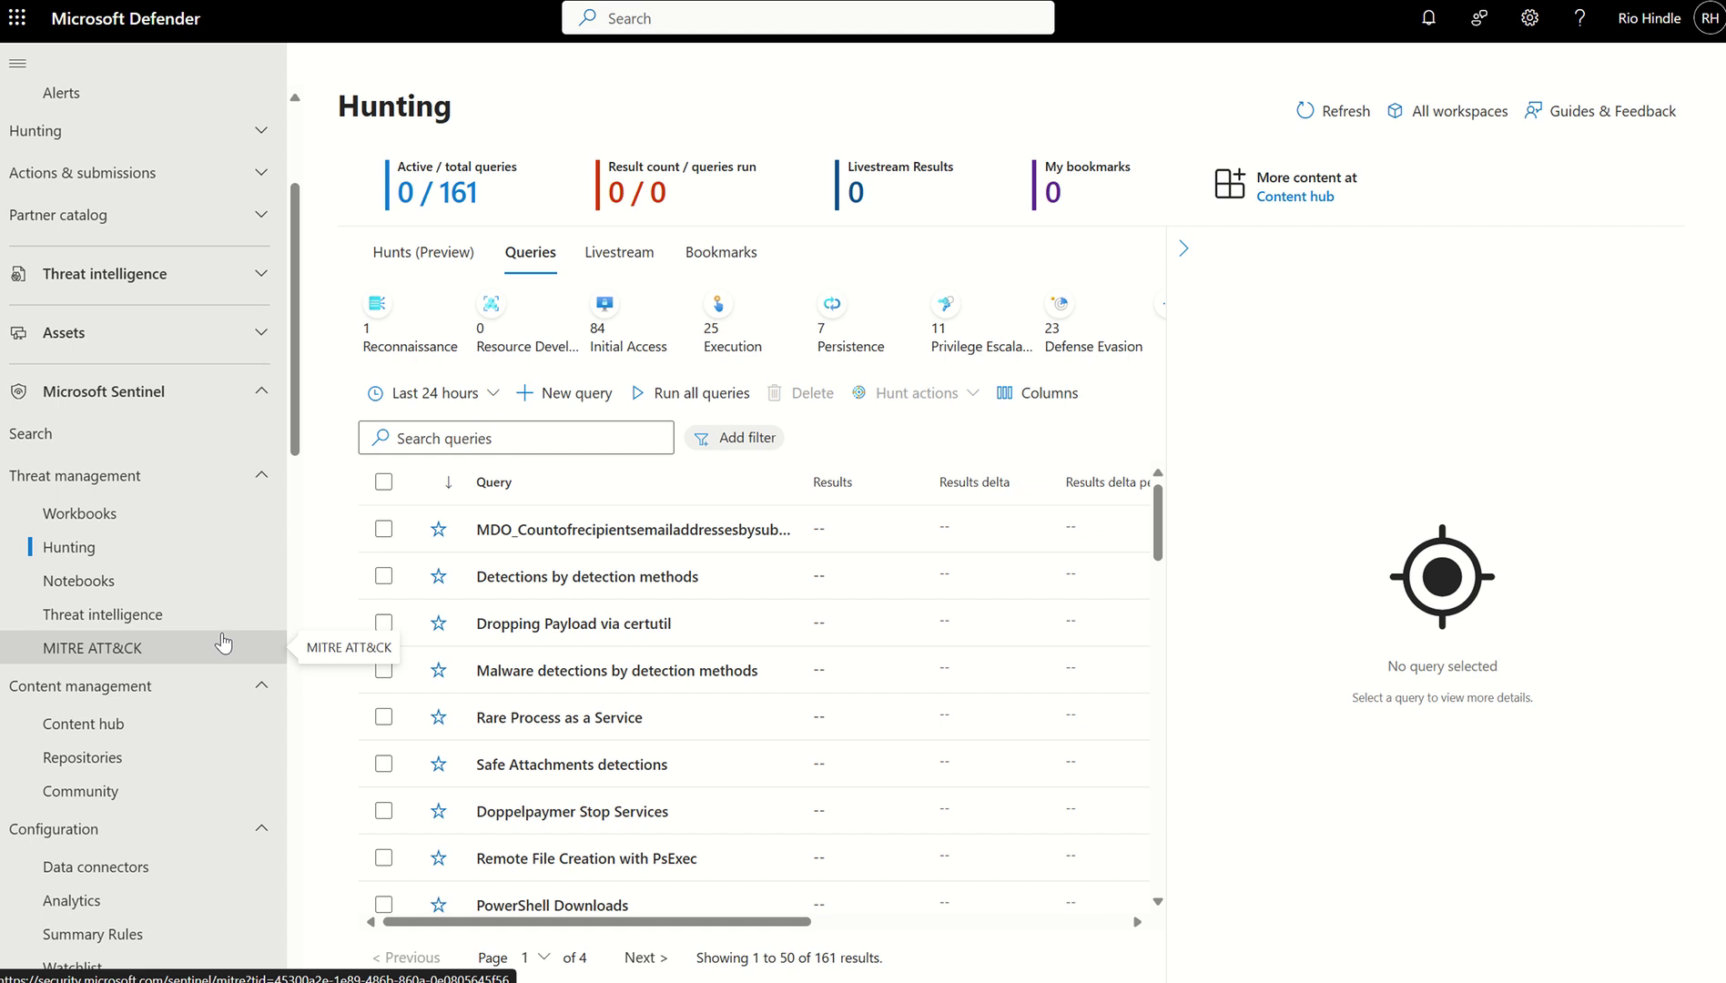
{"action": "scroll", "coordinate": [163, 444], "scroll_direction": "up", "scroll_amount": 2}
{"action": "scroll", "coordinate": [168, 444], "scroll_direction": "up", "scroll_amount": 1}
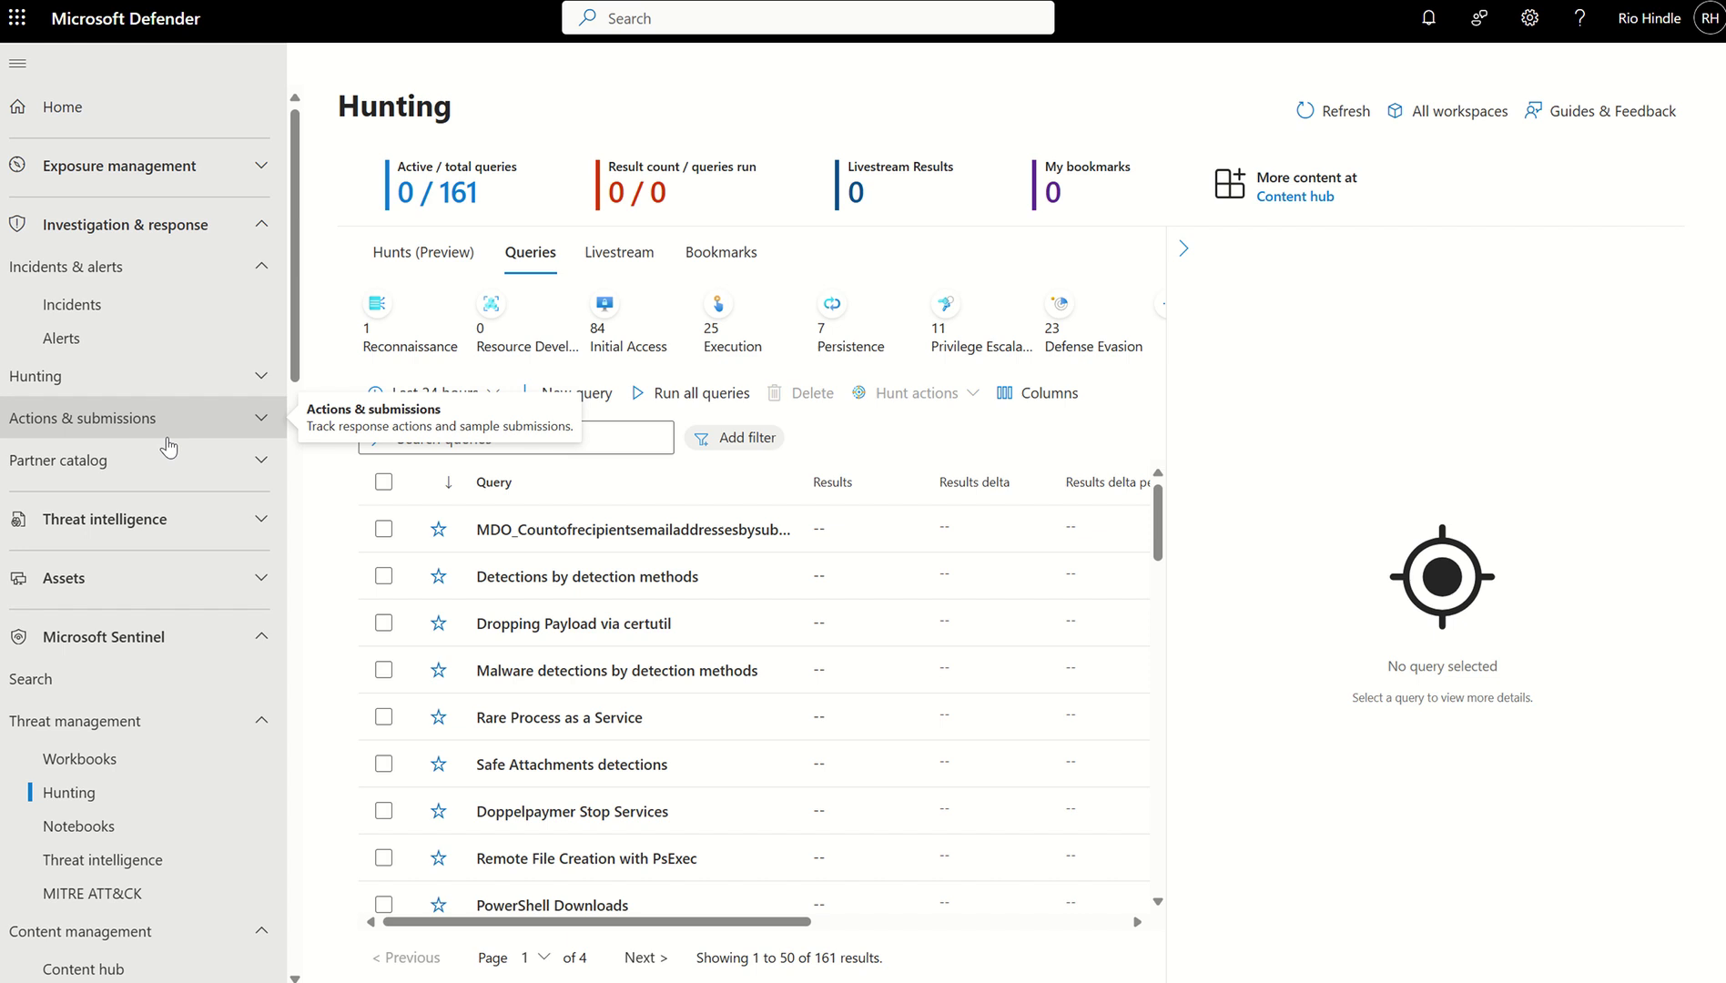
Step: Open Advanced hunting and check its SentinelWorkspace scope without changes
{"action": "left_click", "coordinate": [129, 381]}
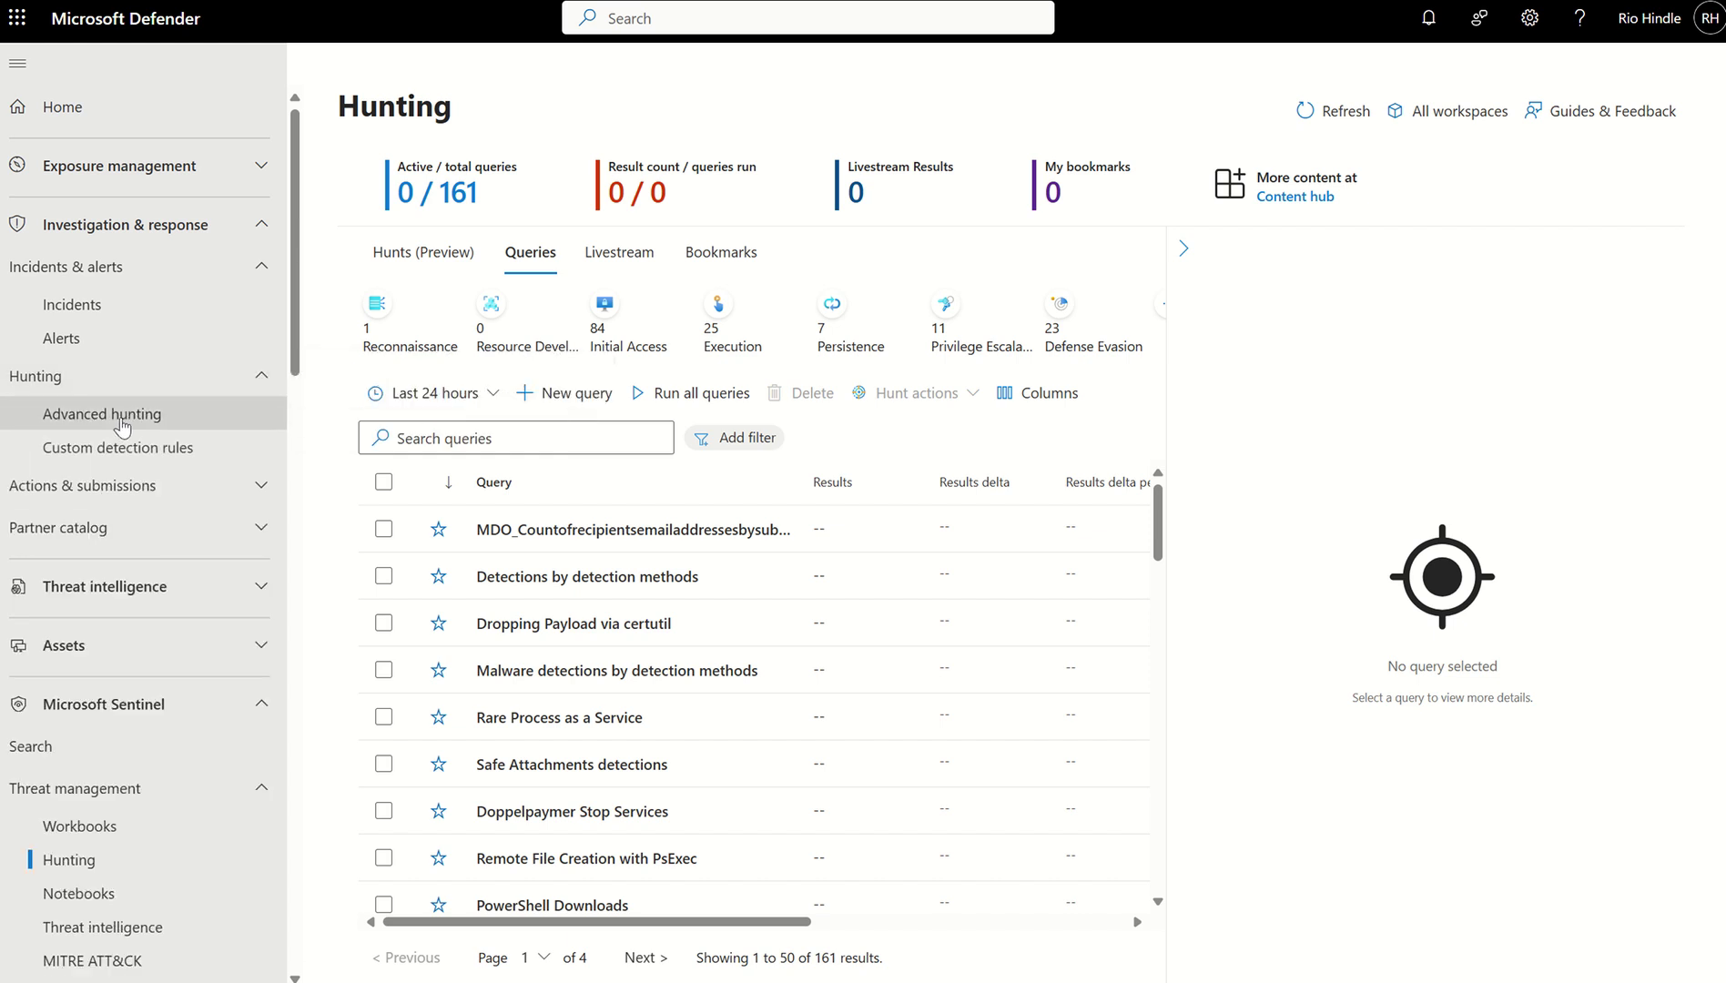
{"action": "left_click", "coordinate": [121, 419]}
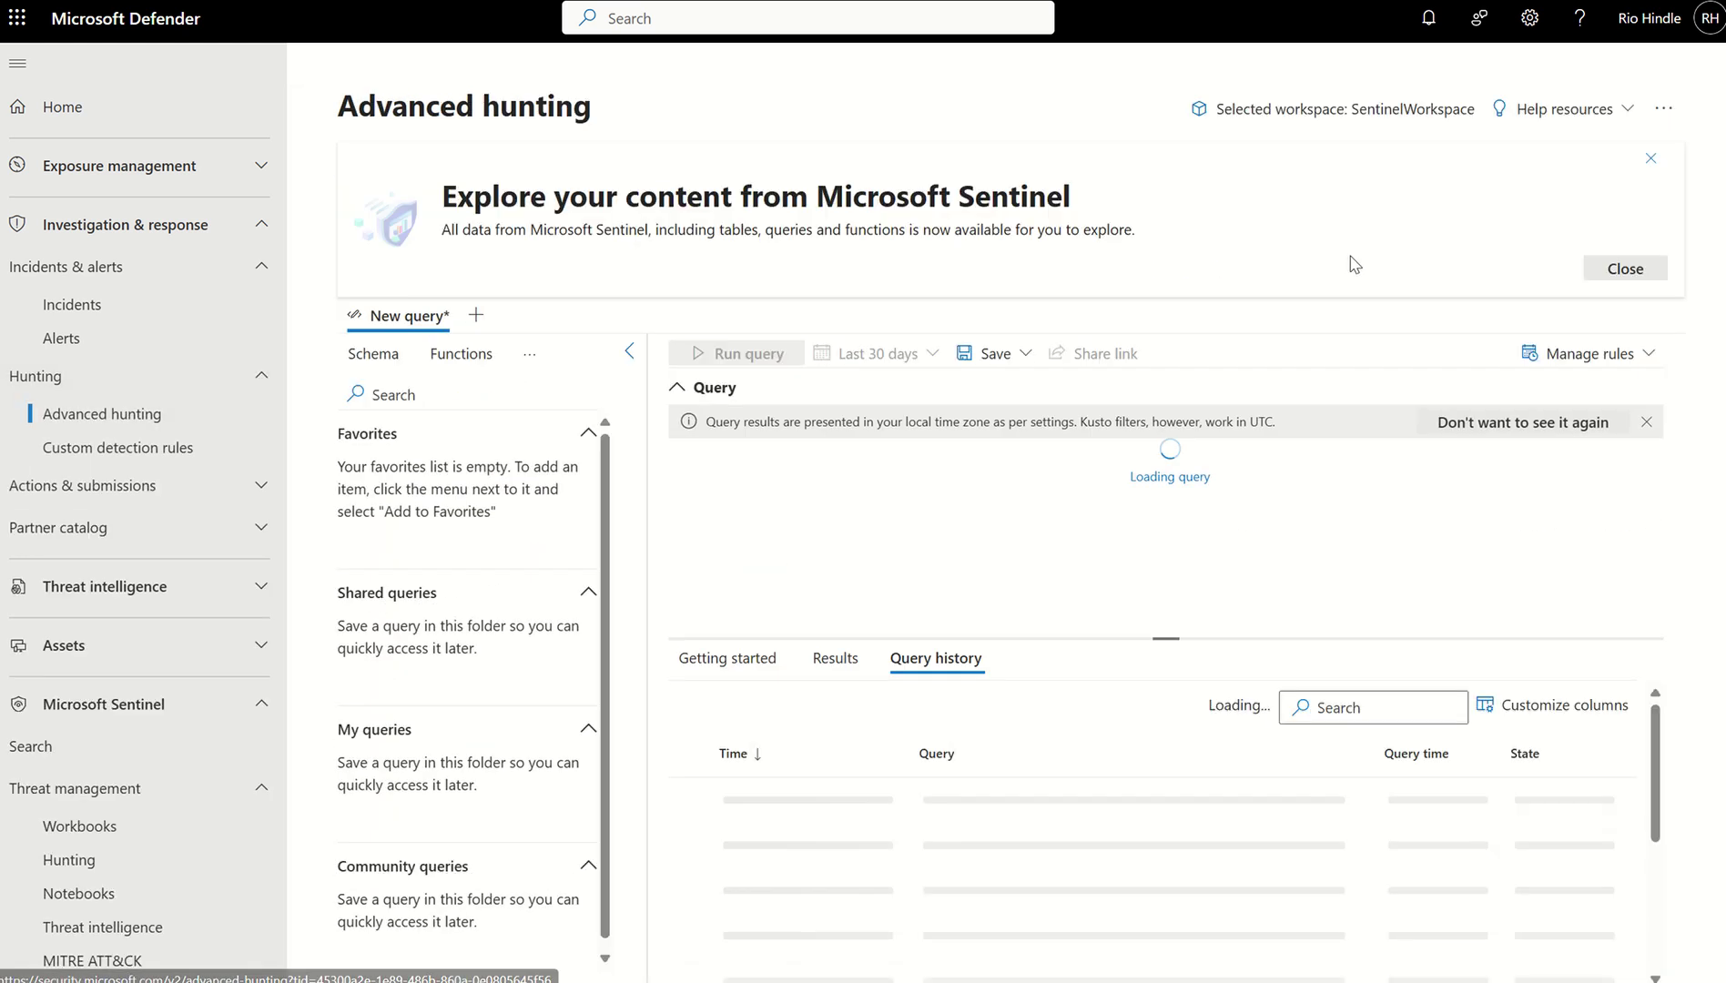
{"action": "left_click", "coordinate": [1367, 110]}
{"action": "left_click", "coordinate": [1709, 68]}
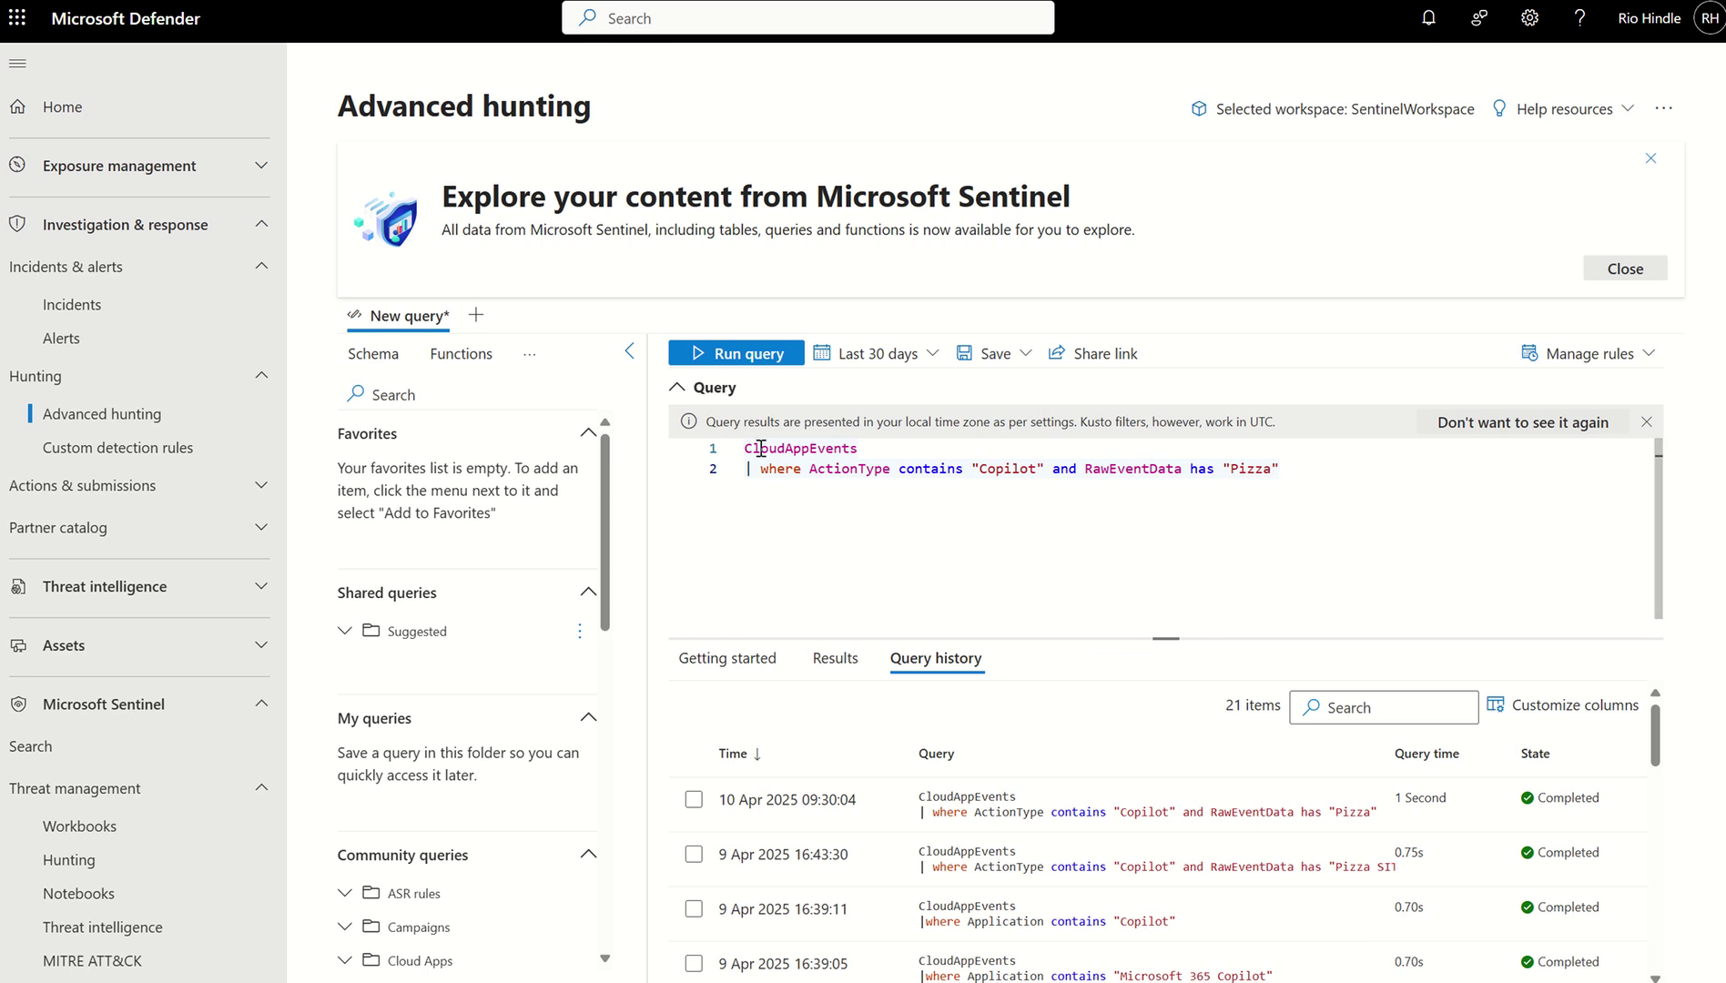
Step: Highlight the CloudAppEvents table name in the Copilot and Pizza events query
{"action": "left_click_drag", "start_coordinate": [746, 448], "coordinate": [842, 448]}
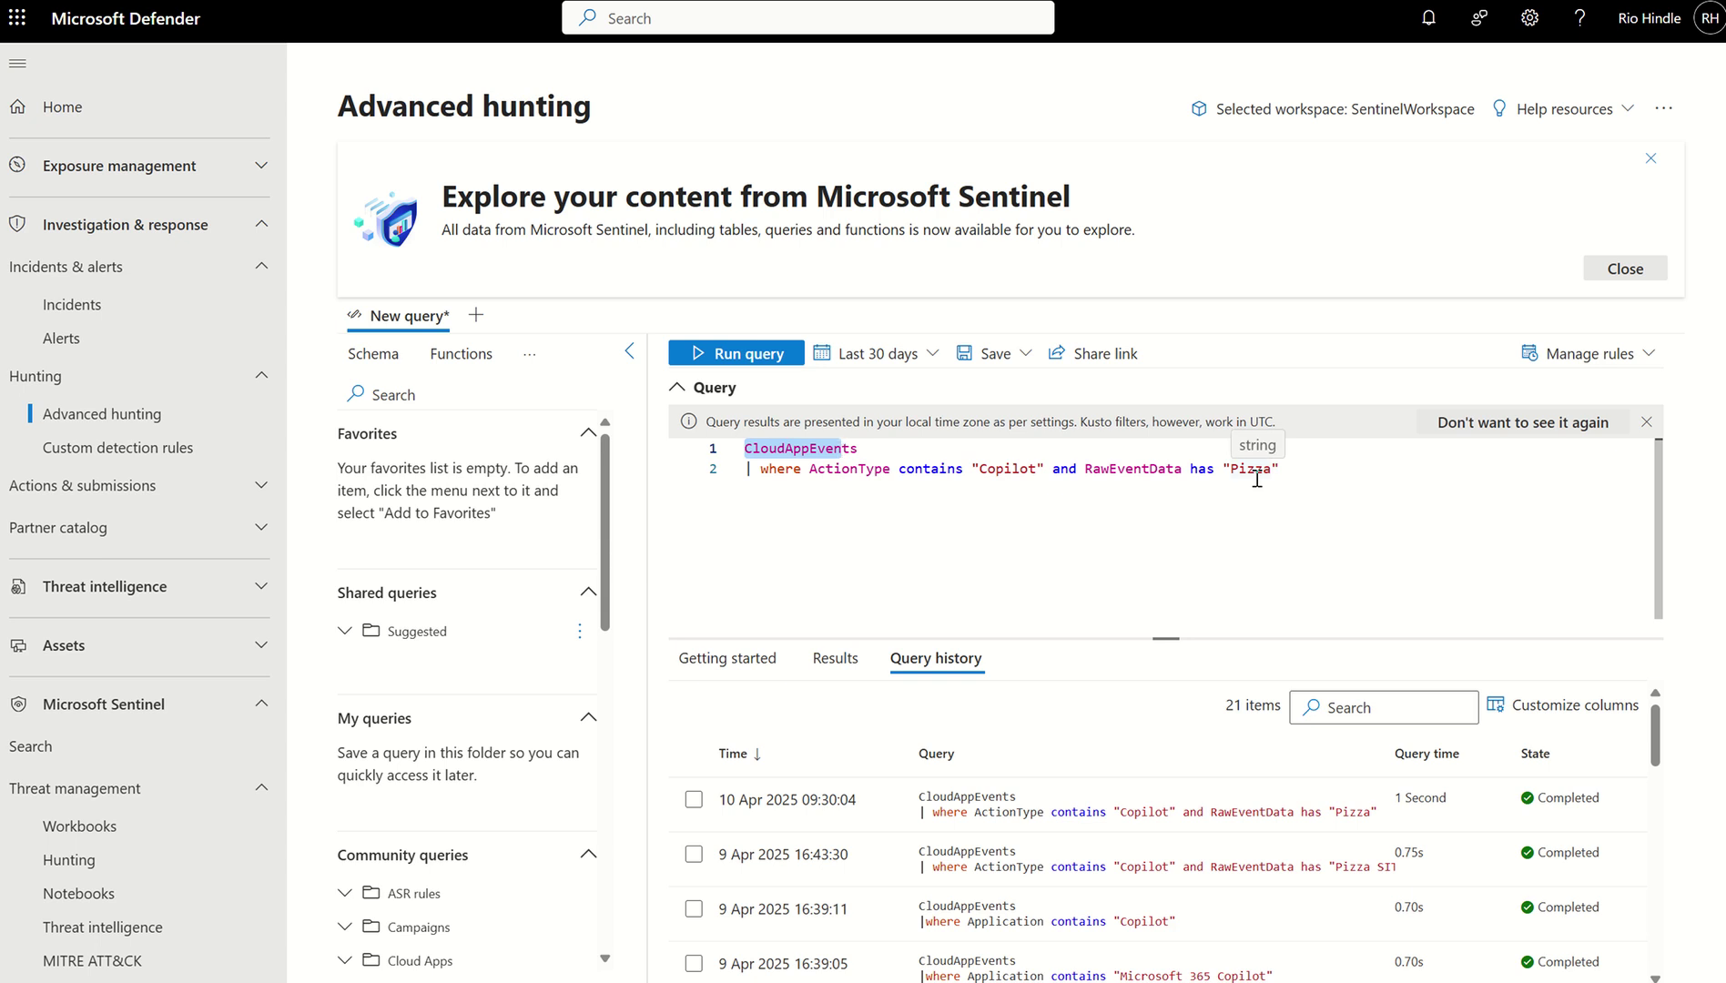
{"action": "scroll", "coordinate": [1272, 836], "scroll_direction": "down", "scroll_amount": 3}
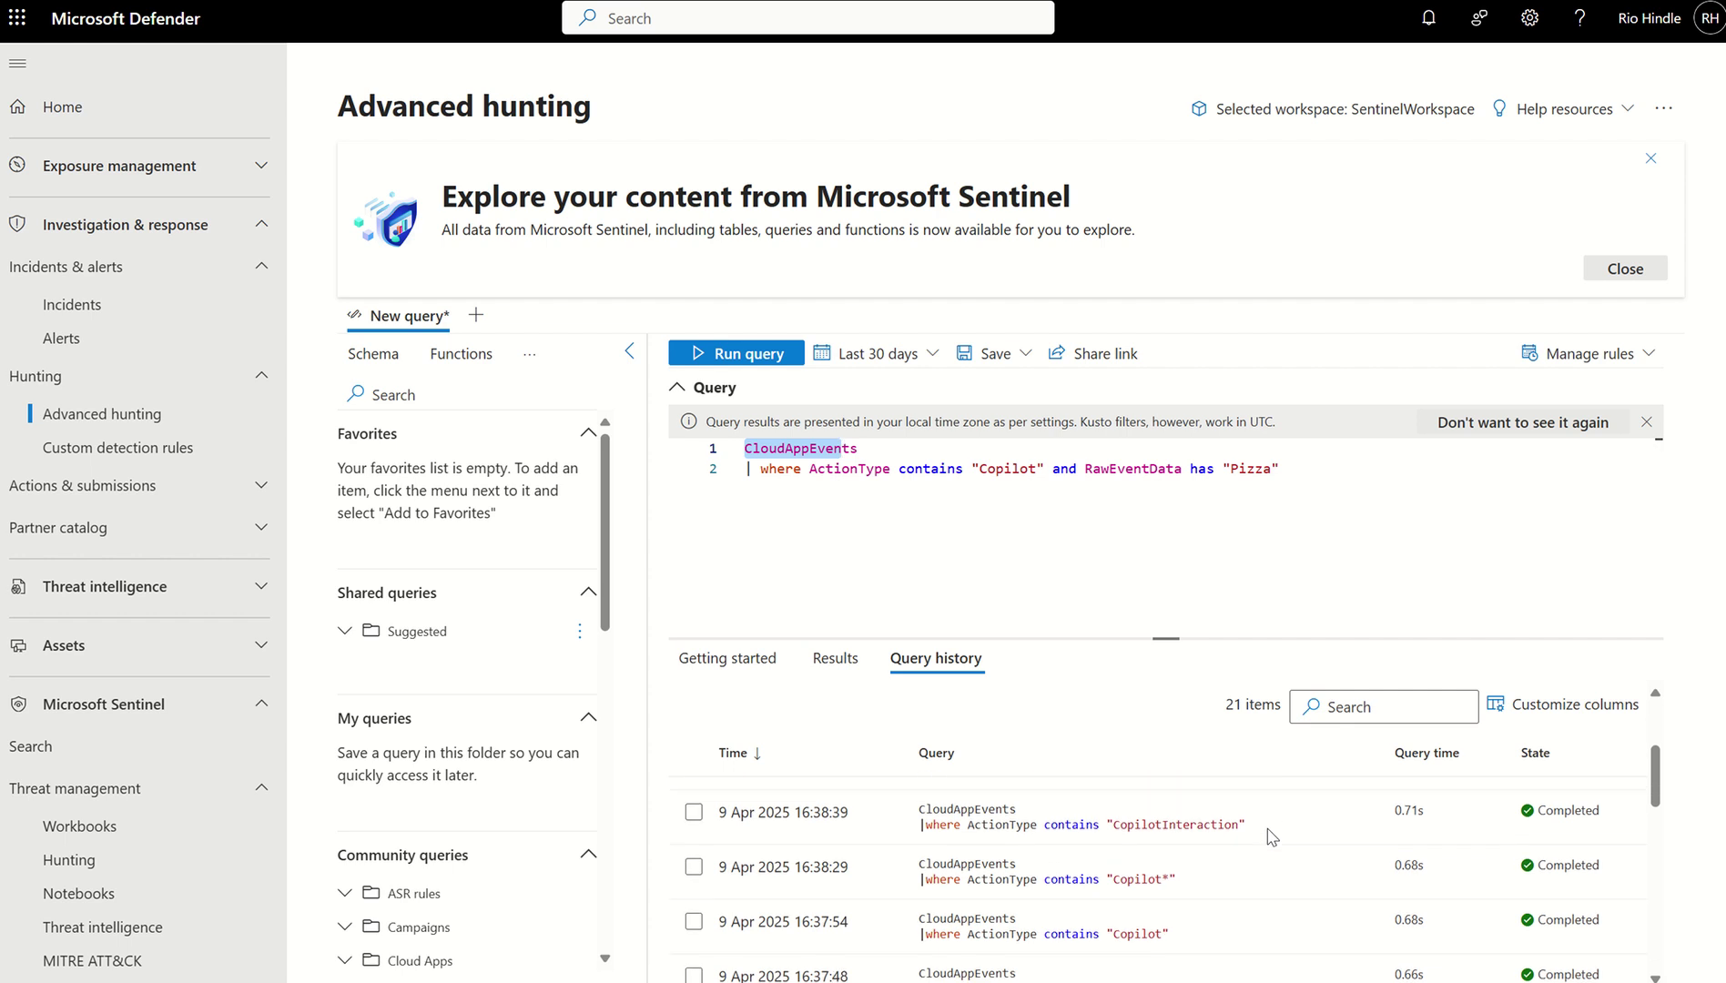
{"action": "scroll", "coordinate": [1272, 836], "scroll_direction": "up", "scroll_amount": 3}
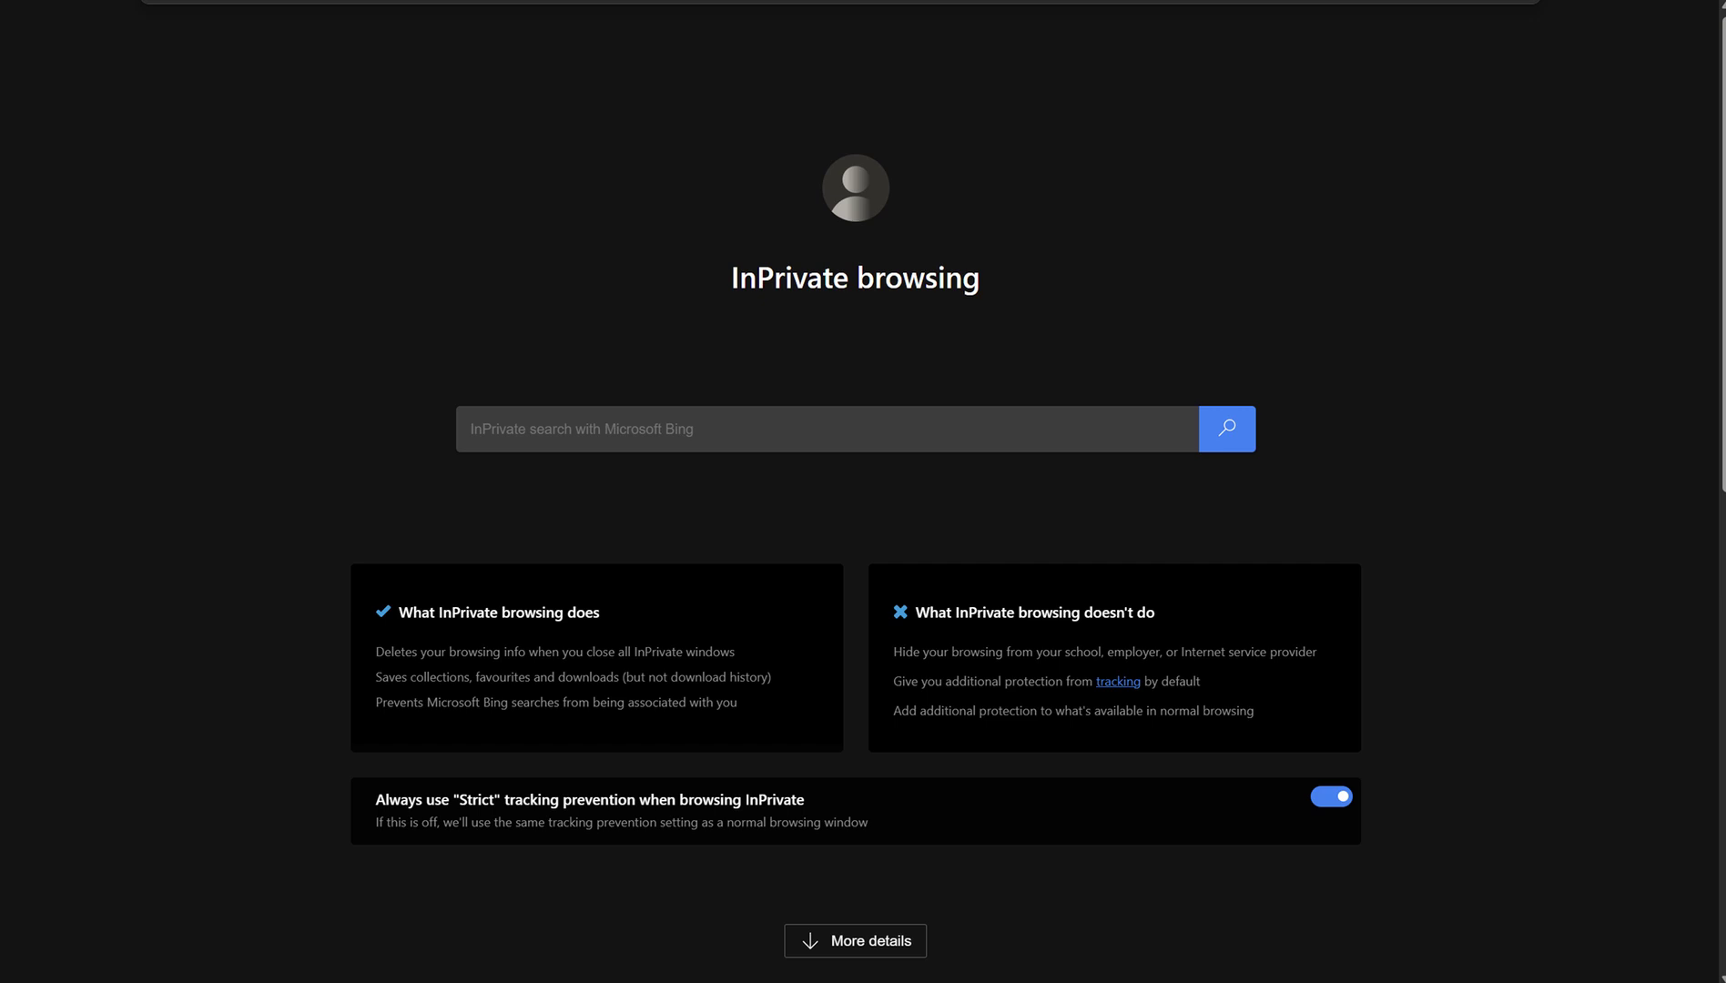
Step: Go to mto.security.microsoft.com in the InPrivate window
{"action": "type", "text": "mto.security."}
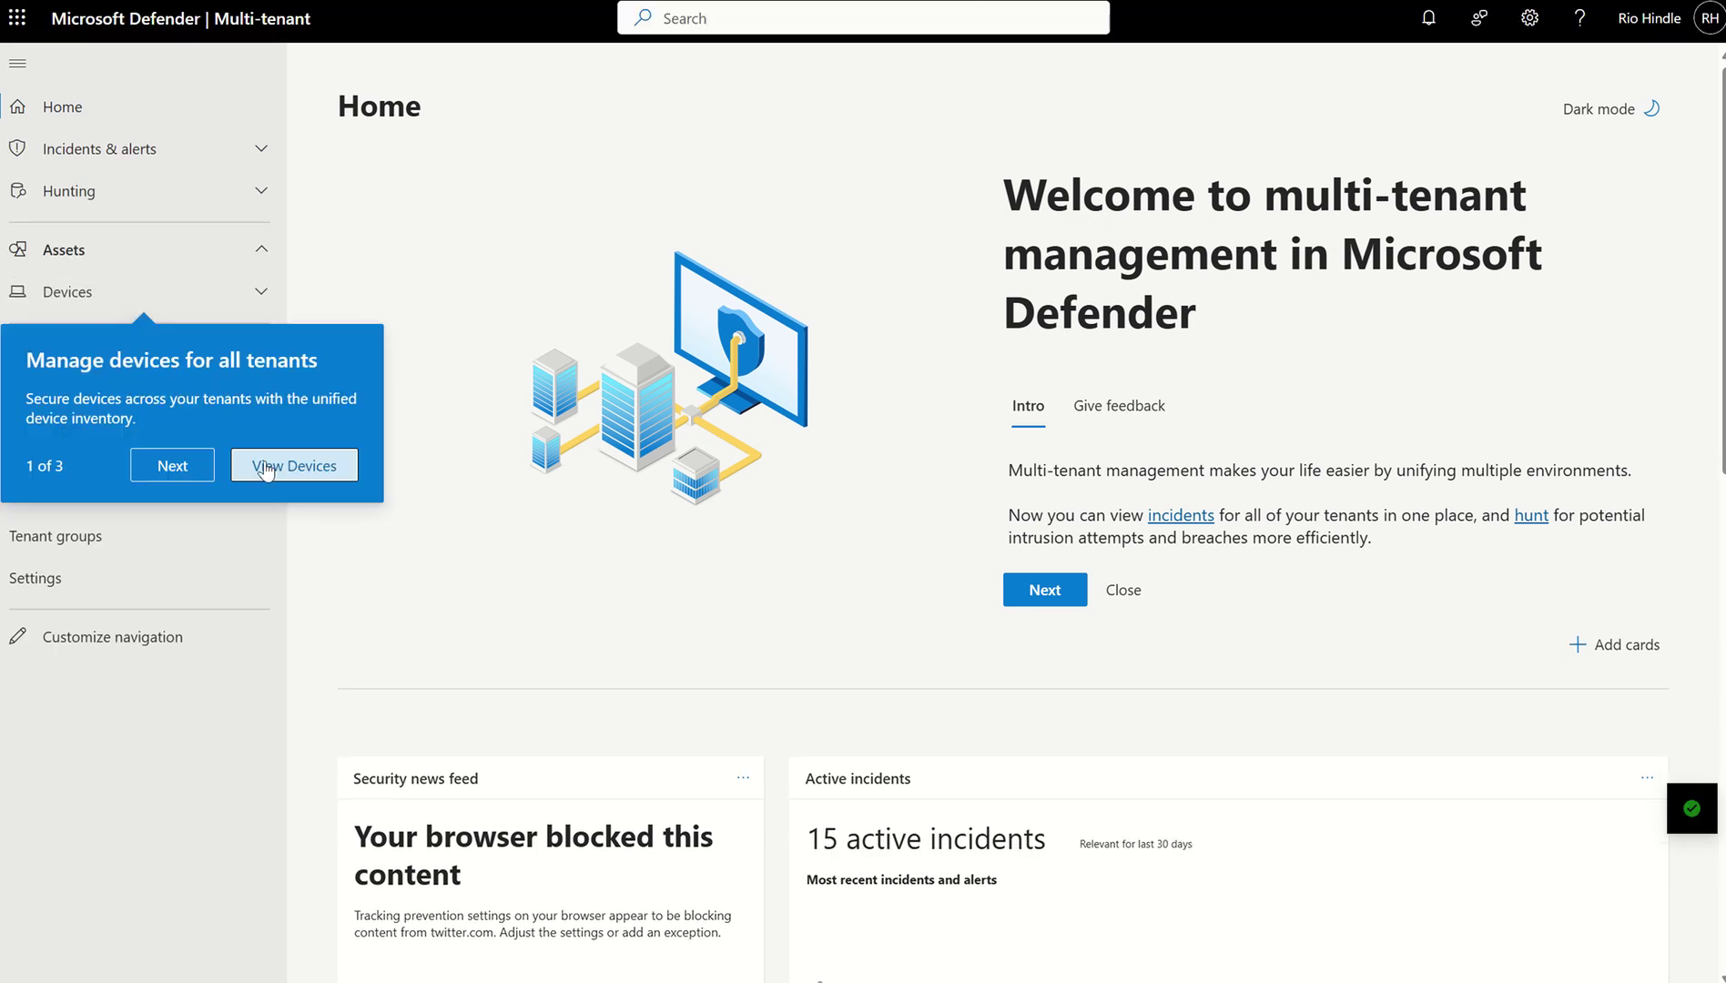
Step: Finish and dismiss the multi-tenant feature tour, then go to Tenant groups
{"action": "left_click", "coordinate": [207, 466]}
{"action": "left_click", "coordinate": [217, 712]}
{"action": "left_click", "coordinate": [60, 546]}
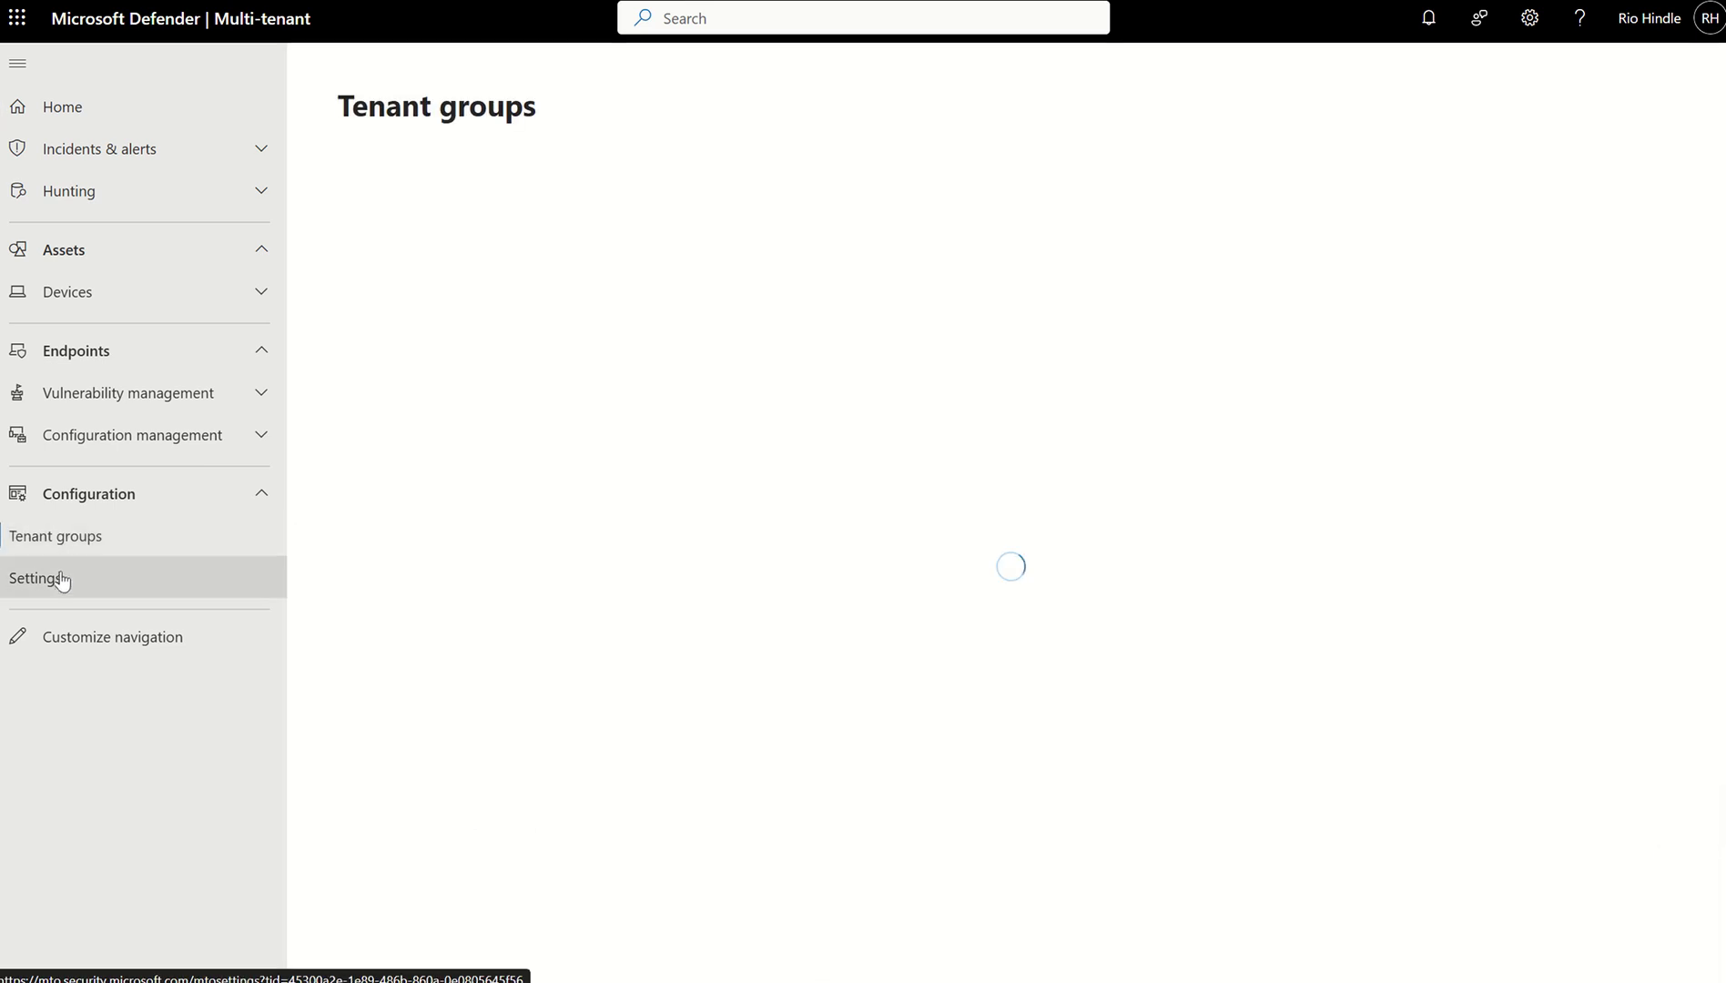
Step: Open multi-tenant management Settings and expand the Devices and Incidents & alerts sections
{"action": "left_click", "coordinate": [37, 579]}
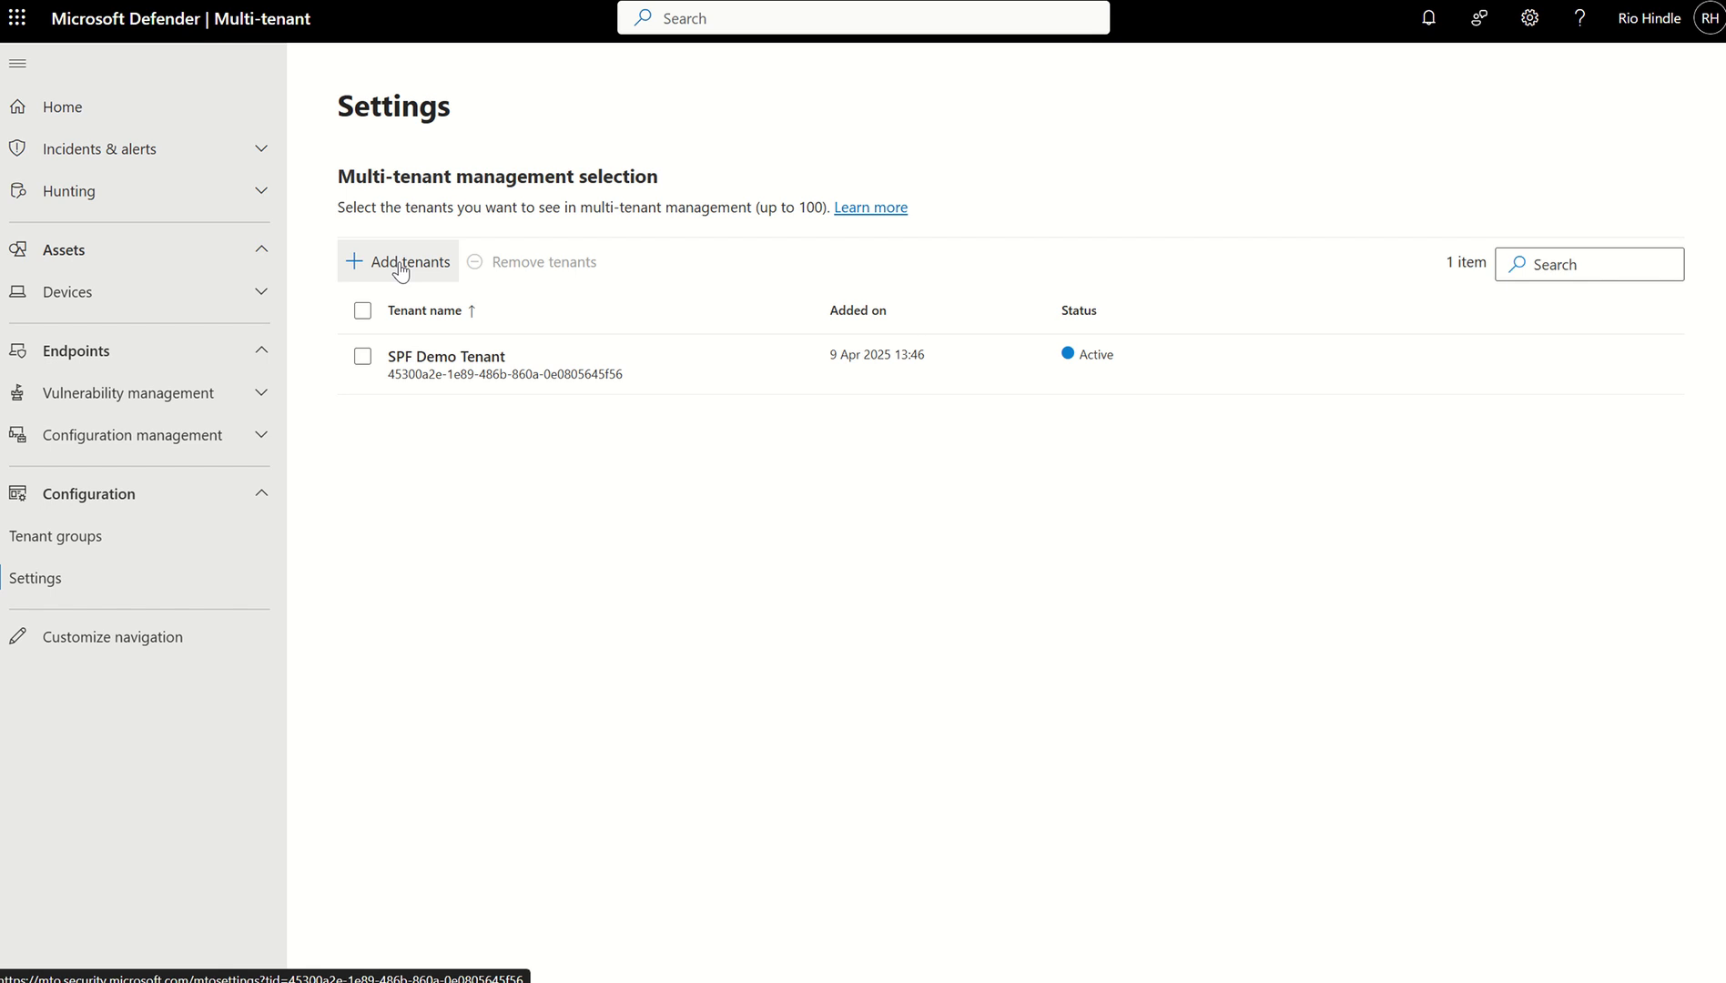
{"action": "left_click", "coordinate": [162, 294]}
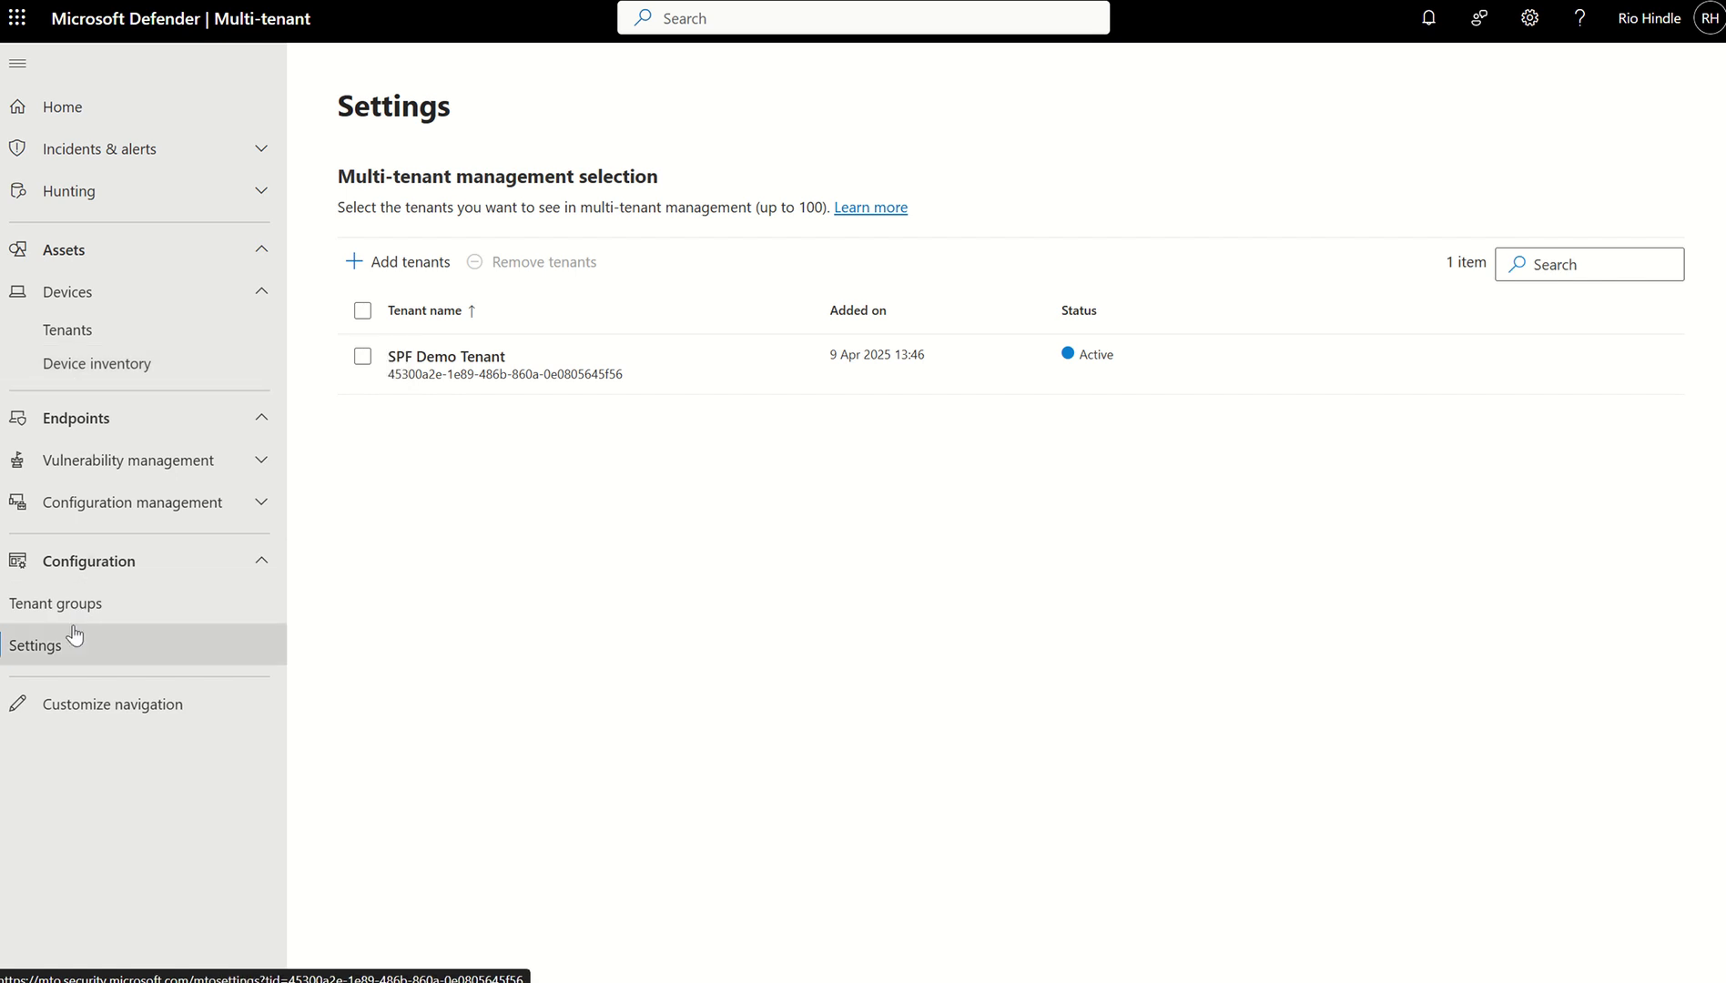
{"action": "left_click", "coordinate": [97, 150]}
Step: View the cross-tenant Incidents list with a Workspaces filter, then return to Advanced hunting
{"action": "left_click", "coordinate": [92, 184]}
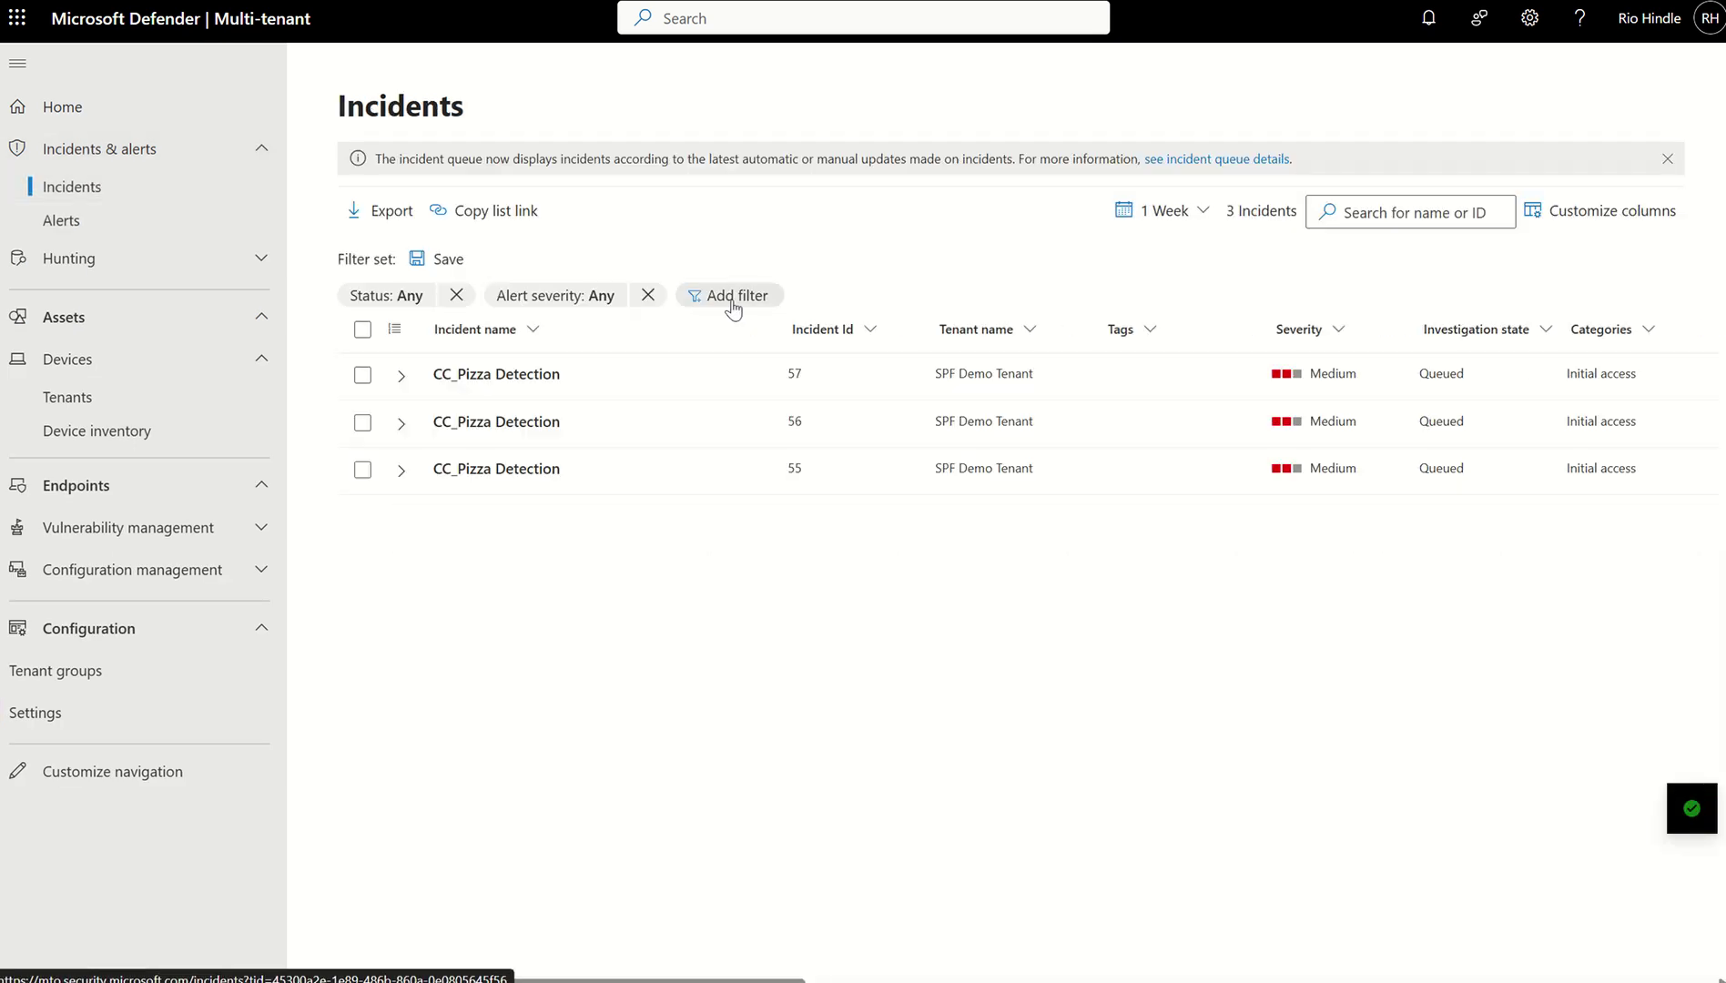
{"action": "left_click", "coordinate": [729, 296]}
{"action": "left_click", "coordinate": [881, 870]}
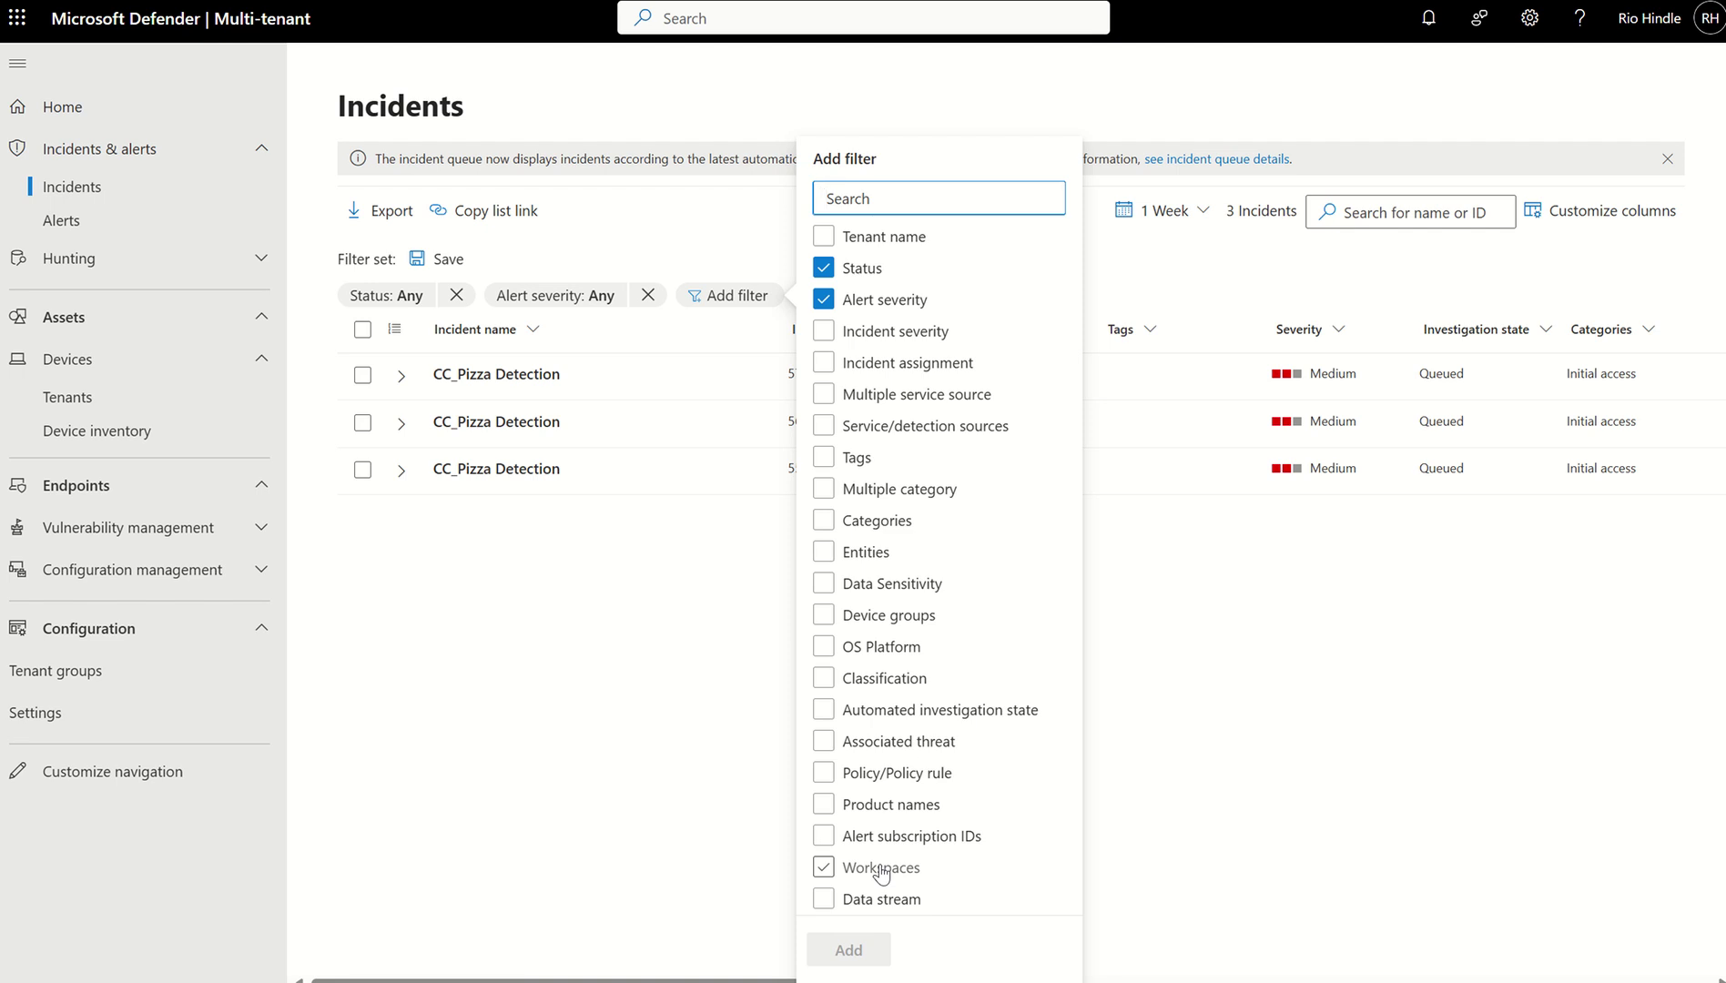
{"action": "left_click", "coordinate": [532, 616]}
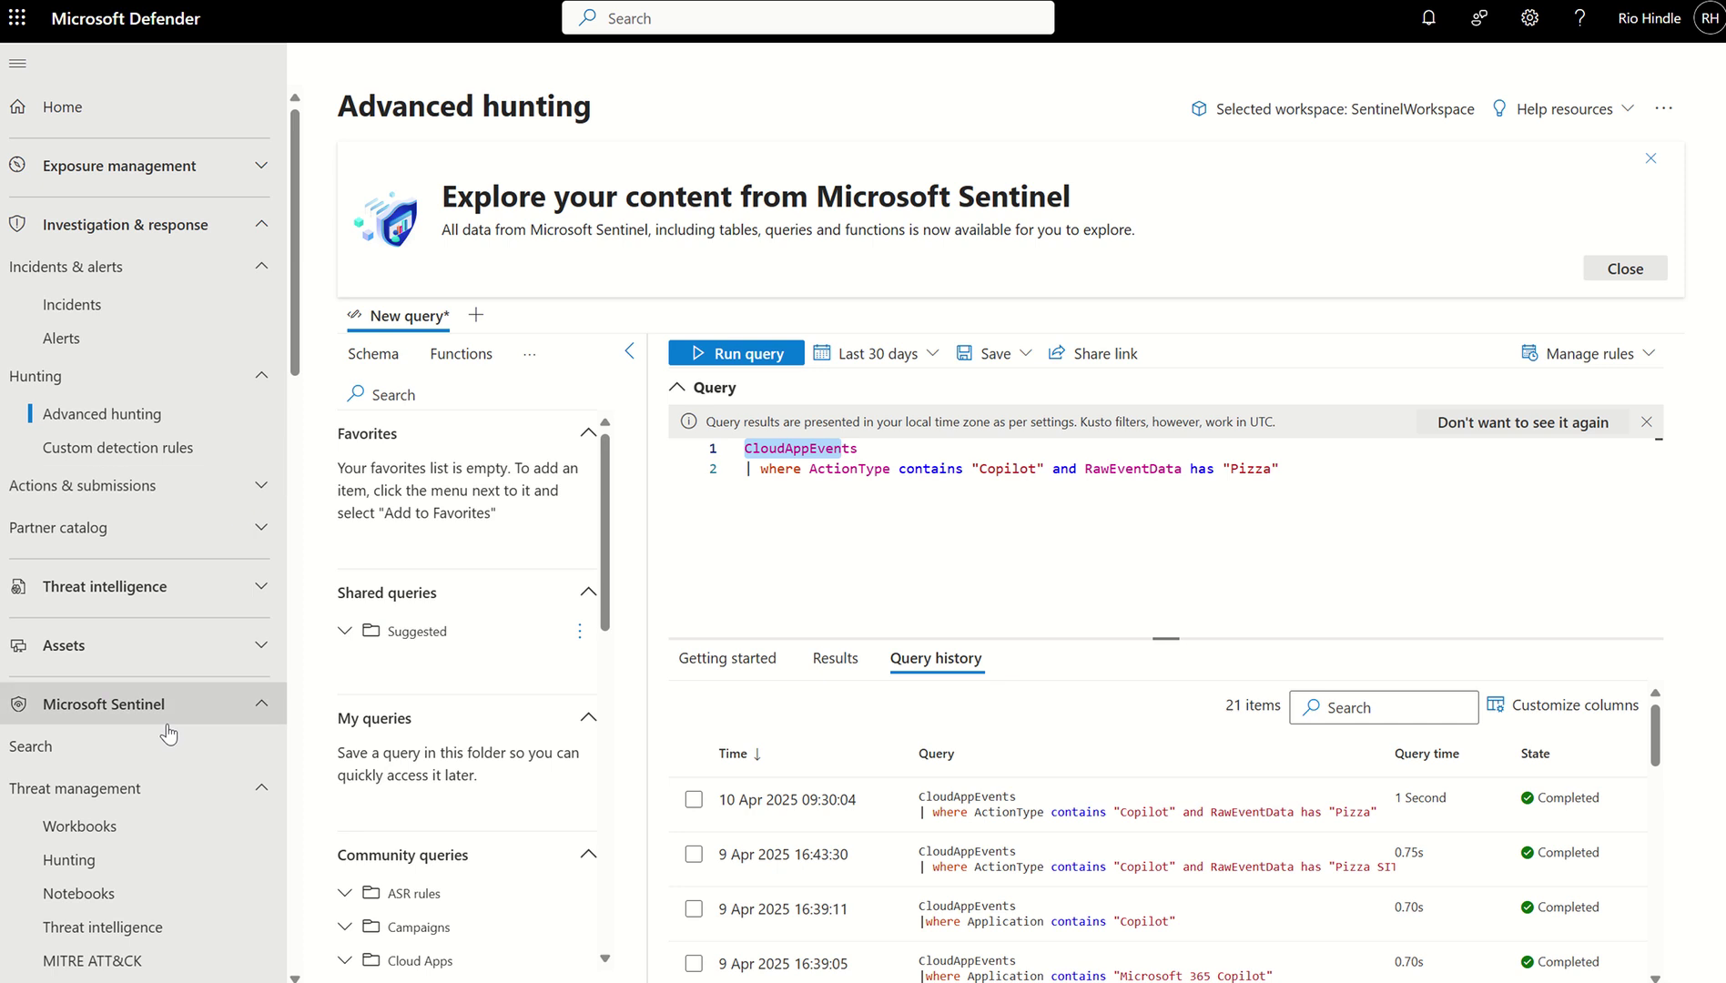
{"action": "scroll", "coordinate": [169, 733], "scroll_direction": "down", "scroll_amount": 15}
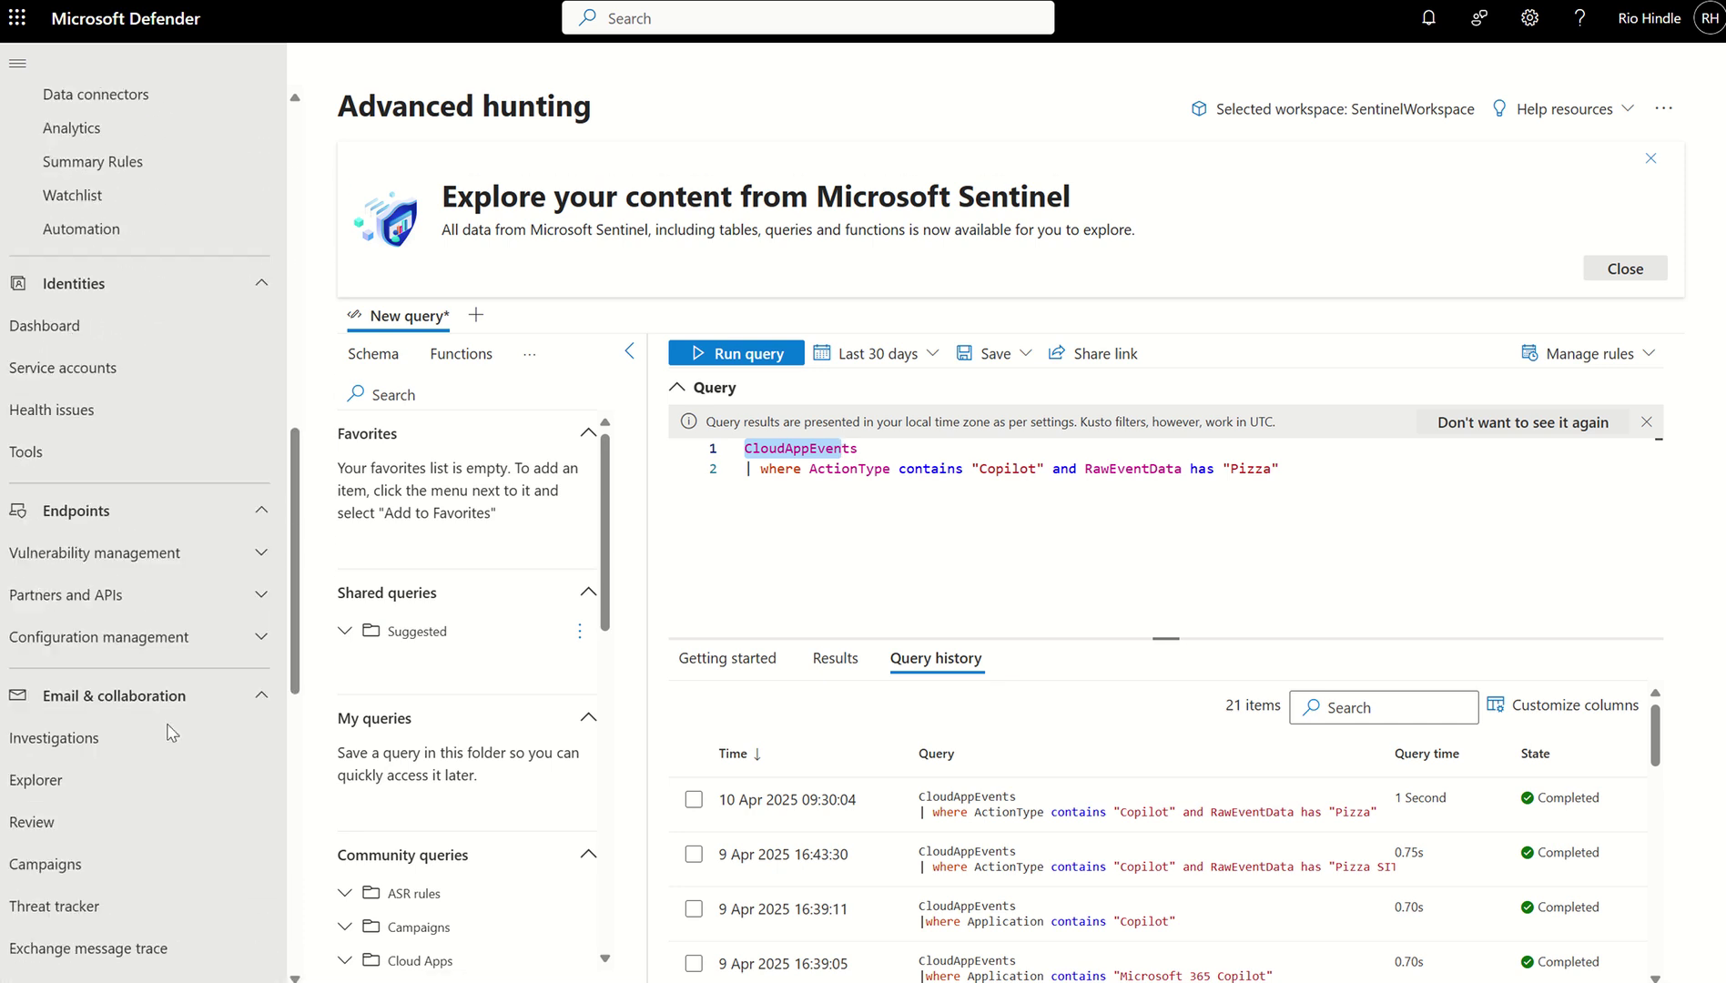
{"action": "scroll", "coordinate": [168, 733], "scroll_direction": "down", "scroll_amount": 5}
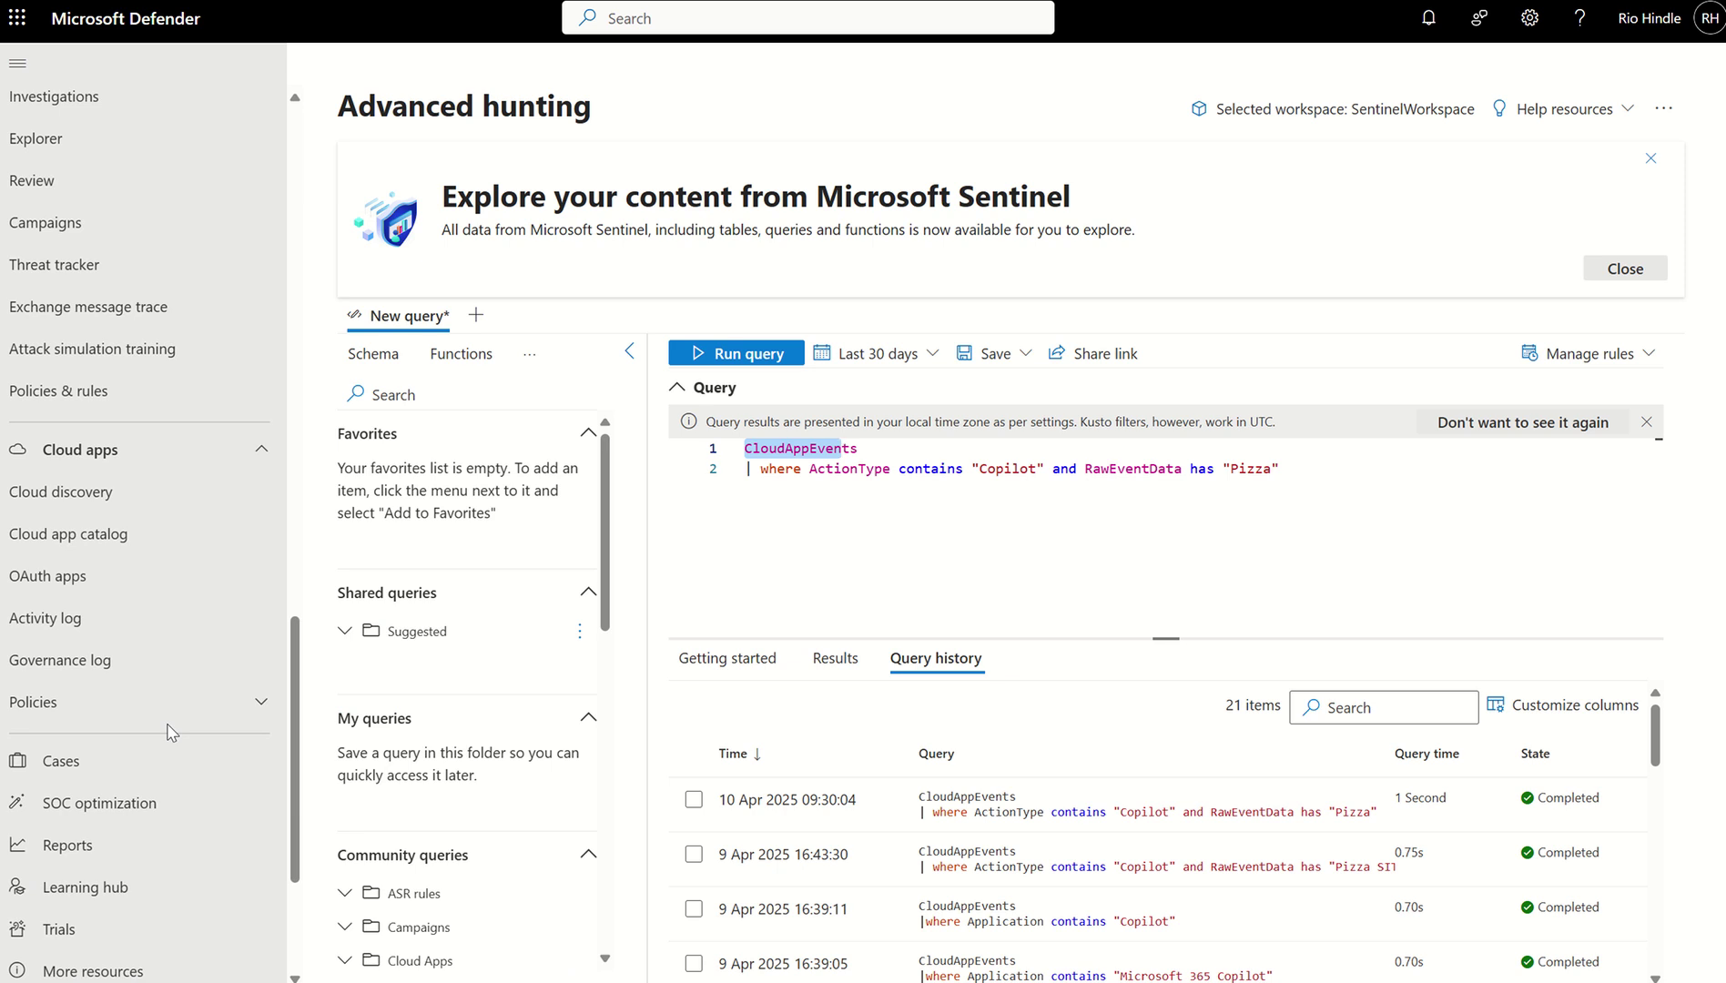
{"action": "scroll", "coordinate": [168, 733], "scroll_direction": "down", "scroll_amount": 3}
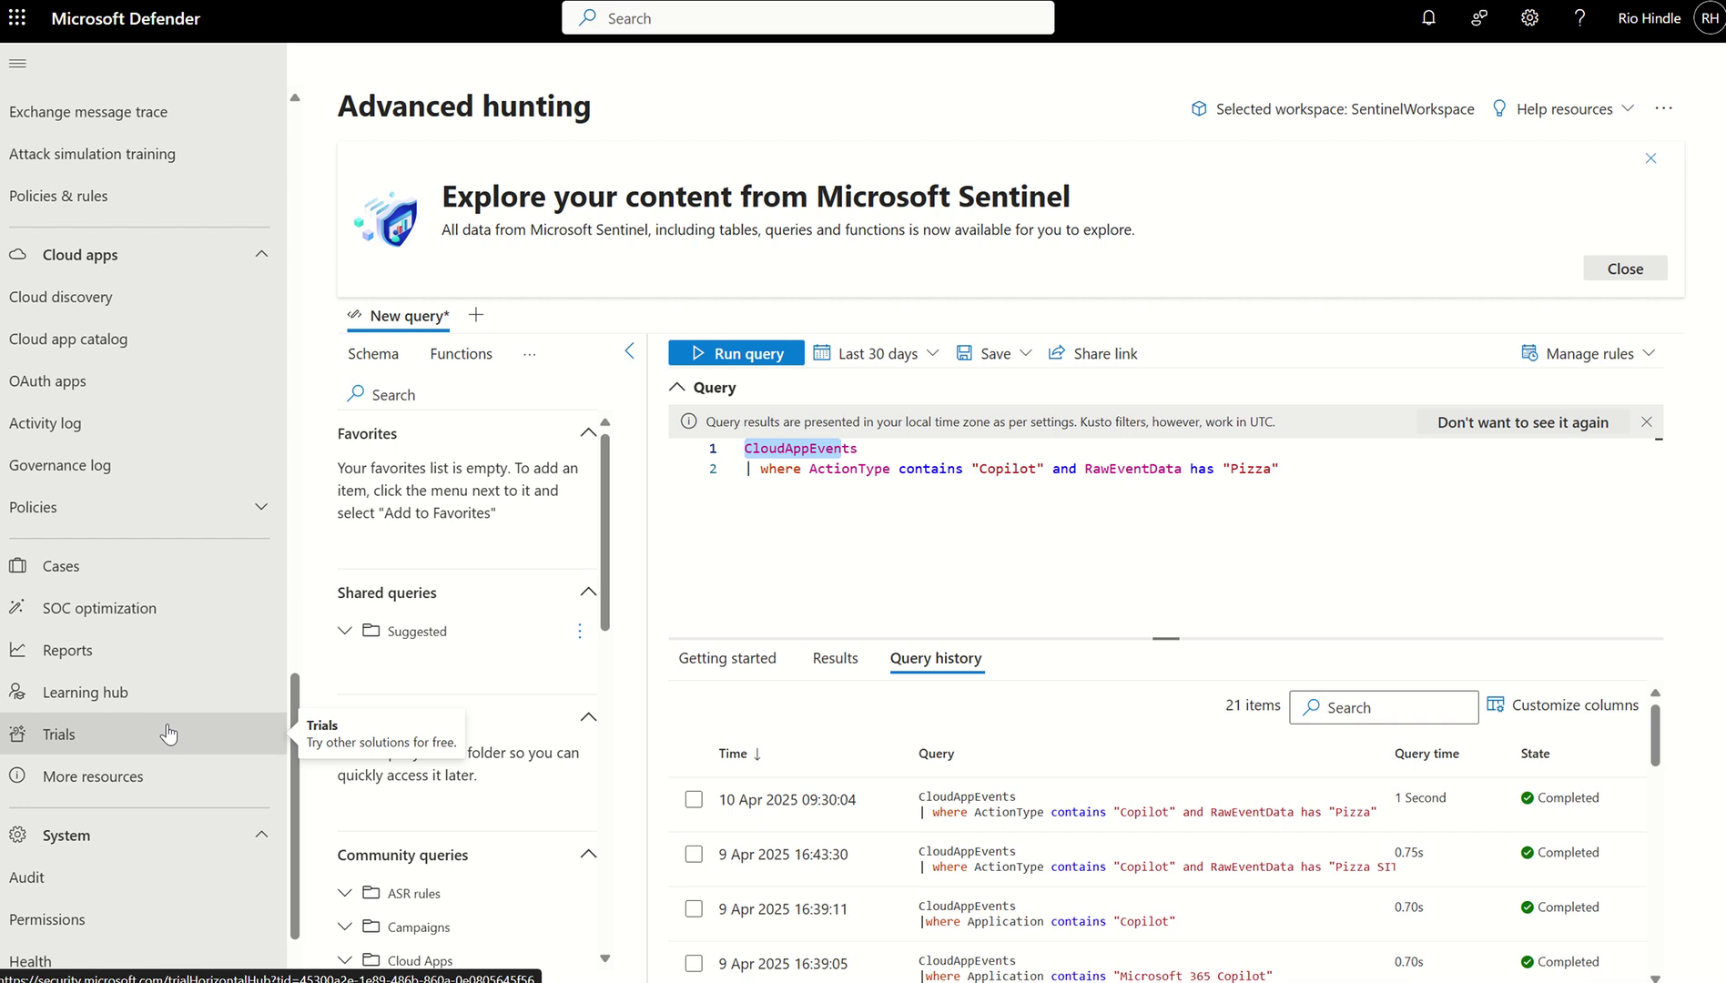
{"action": "scroll", "coordinate": [168, 733], "scroll_direction": "up", "scroll_amount": 20}
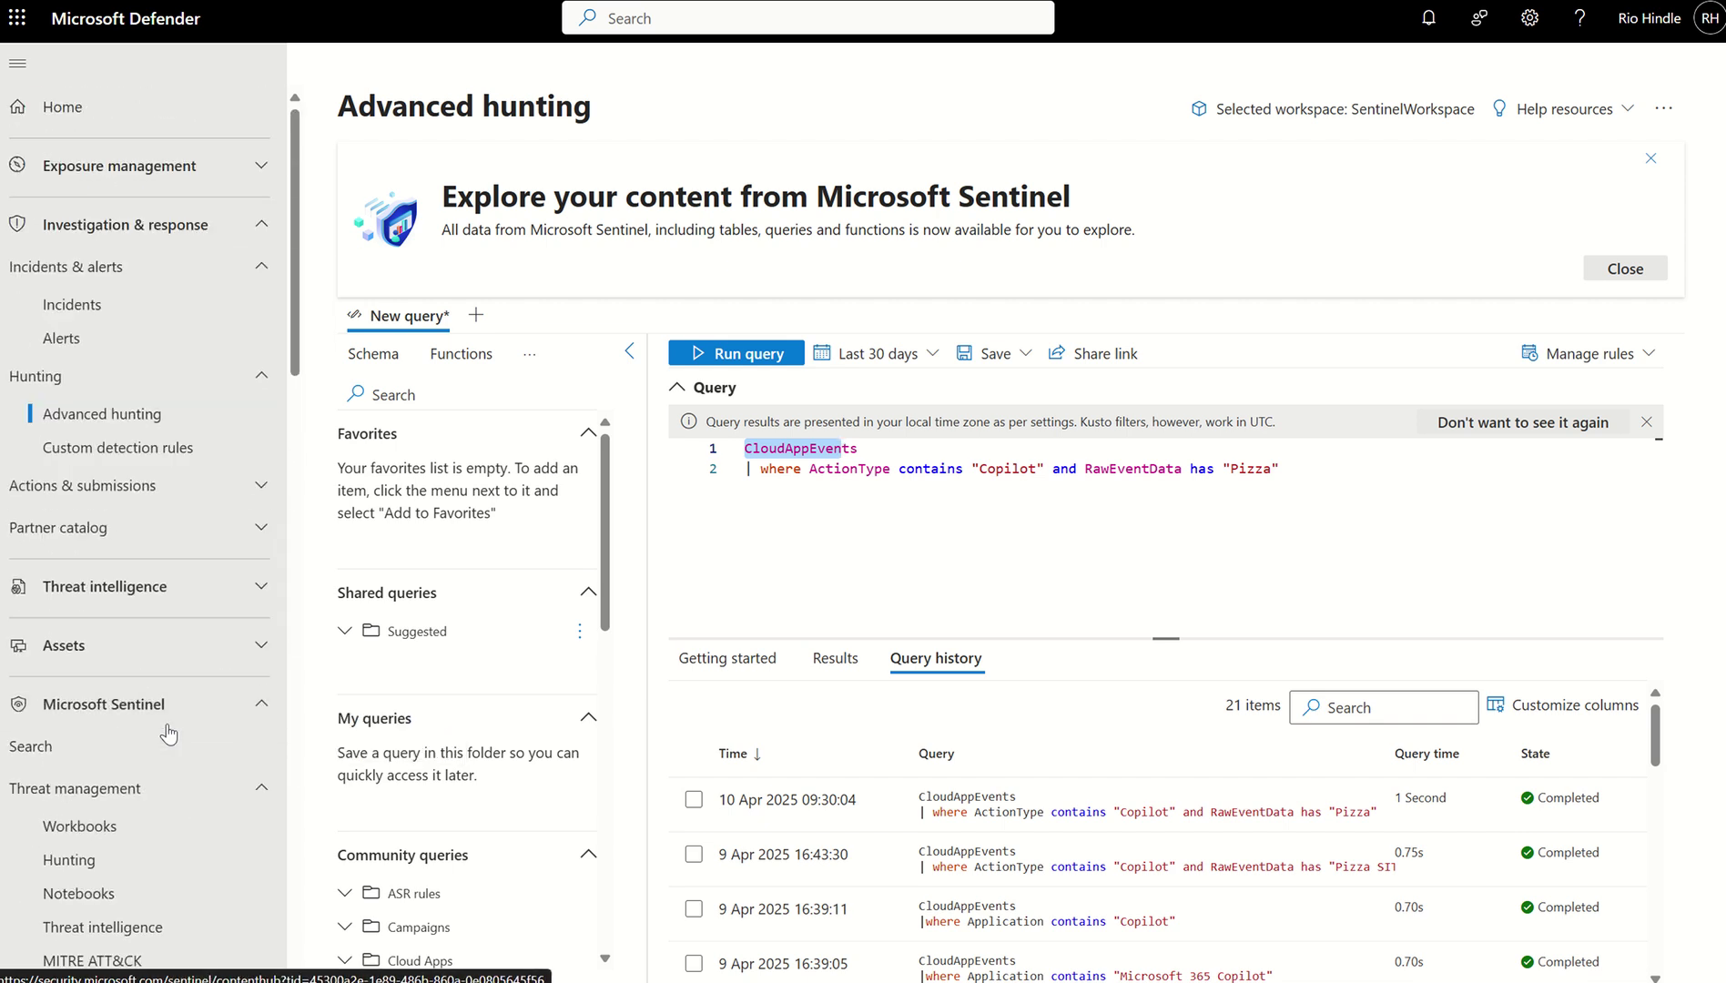